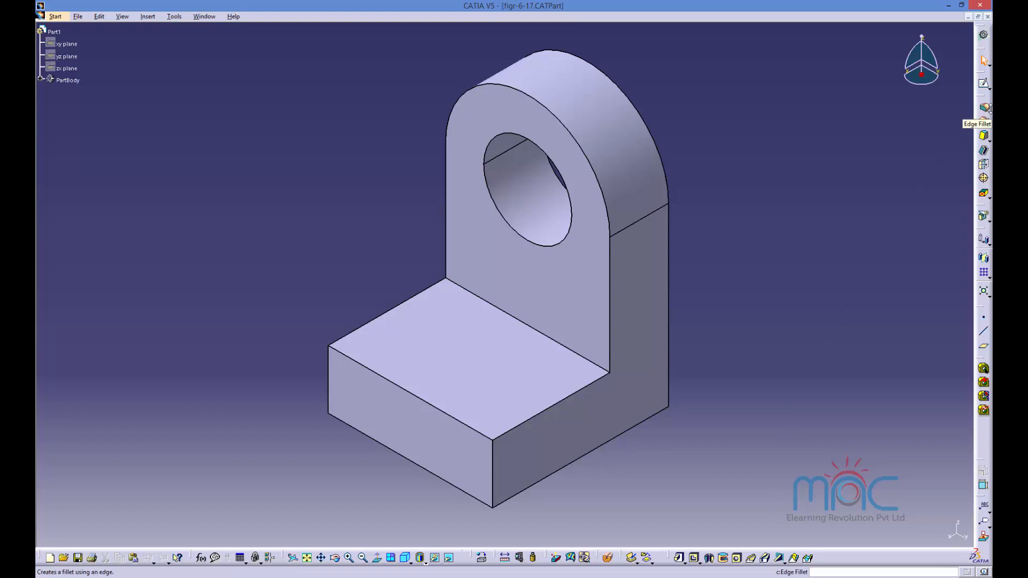
Step: Apply a 10 mm constant-radius Edge Fillet with Tangency propagation to the base's upper front edge
click(989, 113)
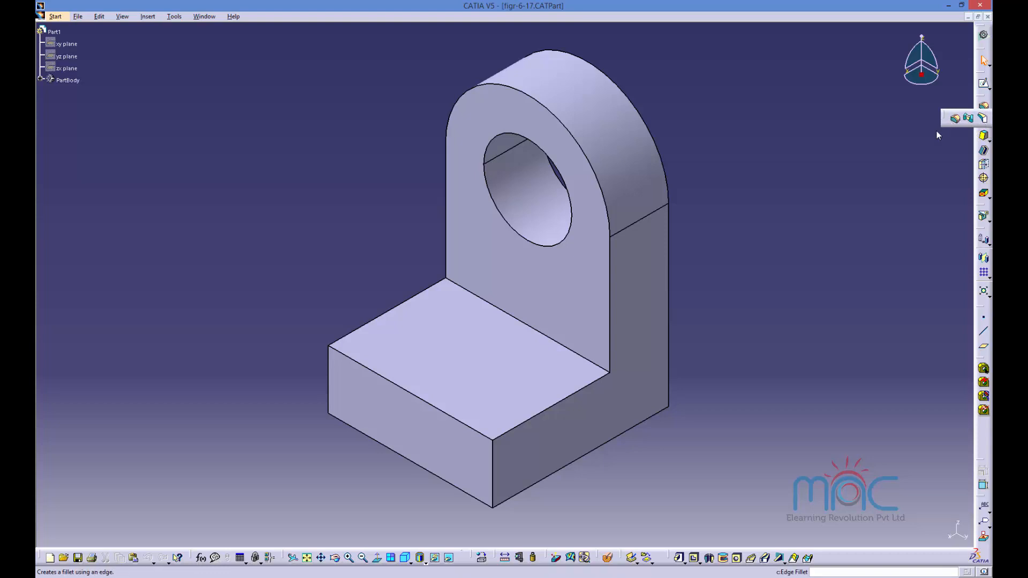
click(957, 121)
drag(841, 365, 223, 143)
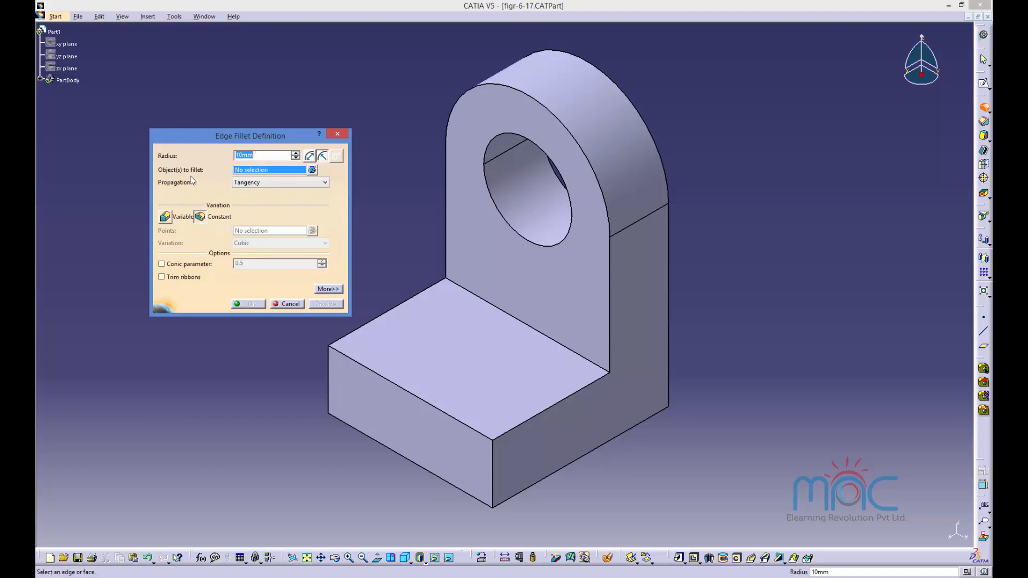
click(407, 392)
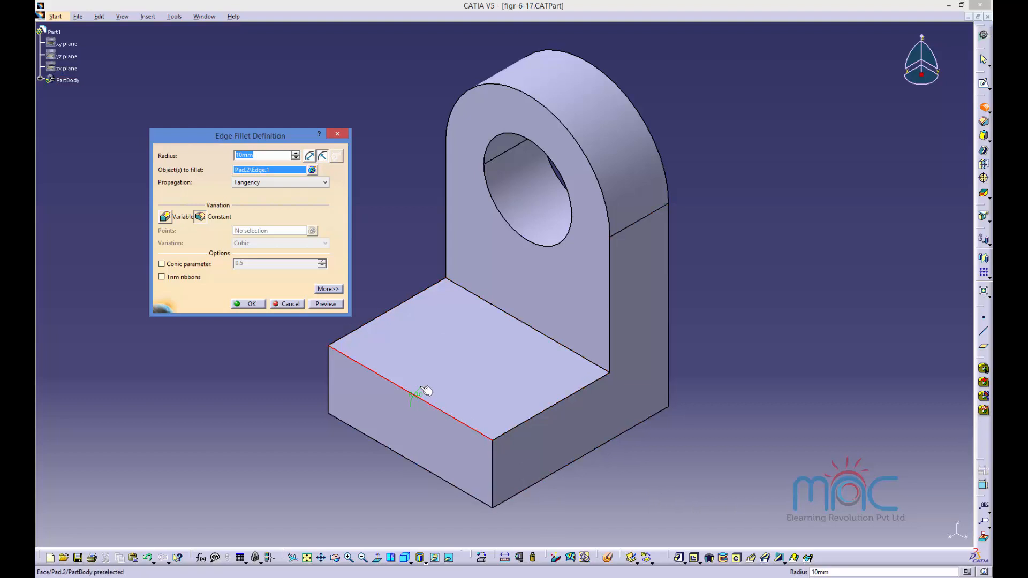
middle_drag(411, 420, 457, 313)
click(323, 304)
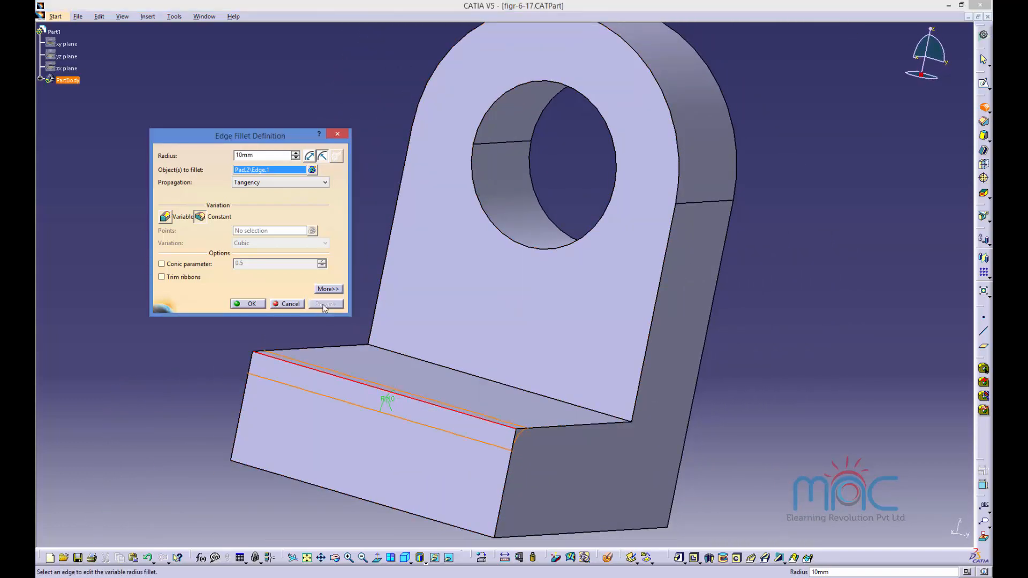
middle_drag(642, 468, 613, 487)
click(248, 304)
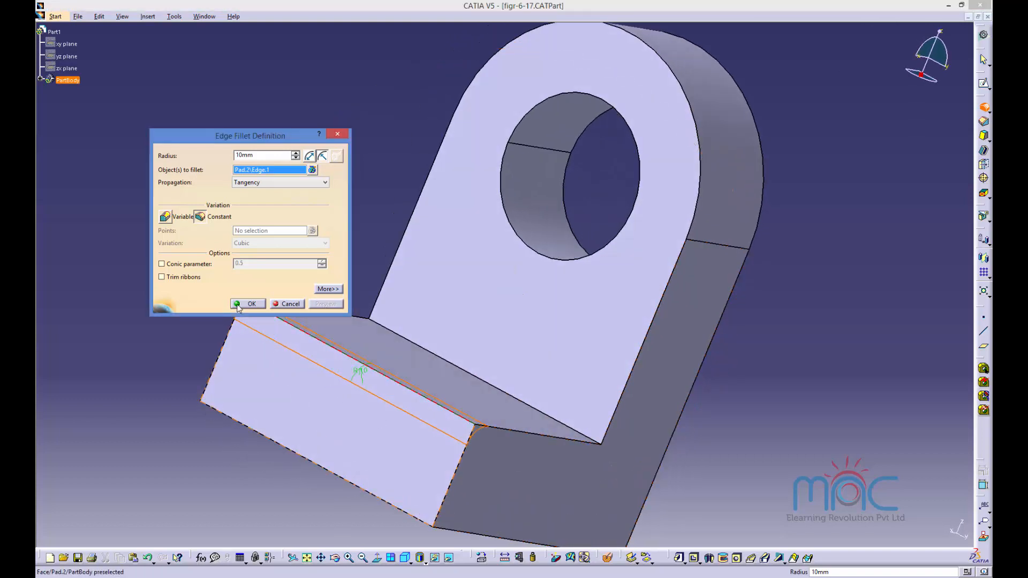
Step: Reopen the base's front-edge fillet definition, examine the available propagation types and keep Tangency
middle_drag(745, 411, 744, 381)
middle_drag(471, 332, 427, 367)
double_click(356, 410)
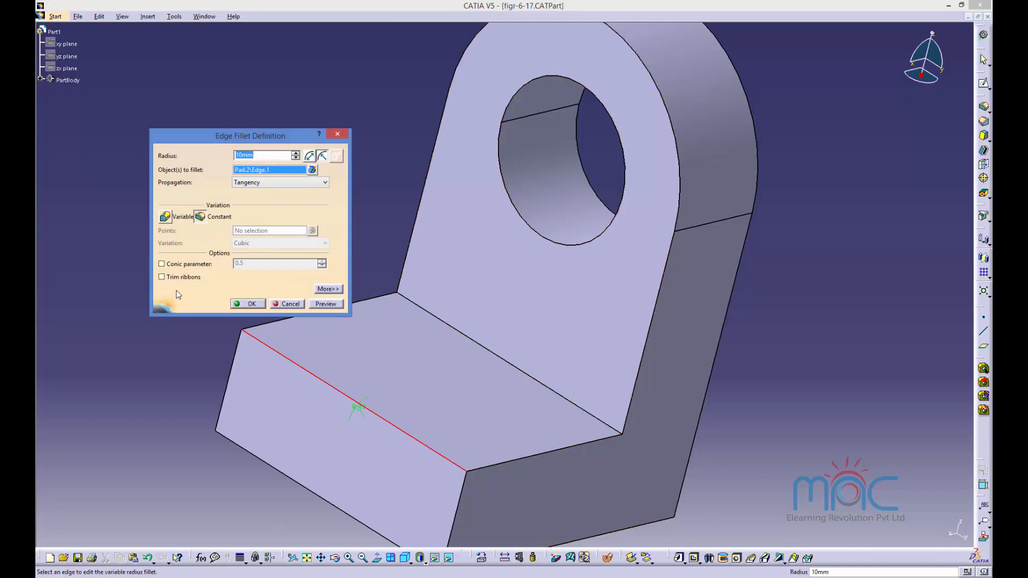
click(242, 183)
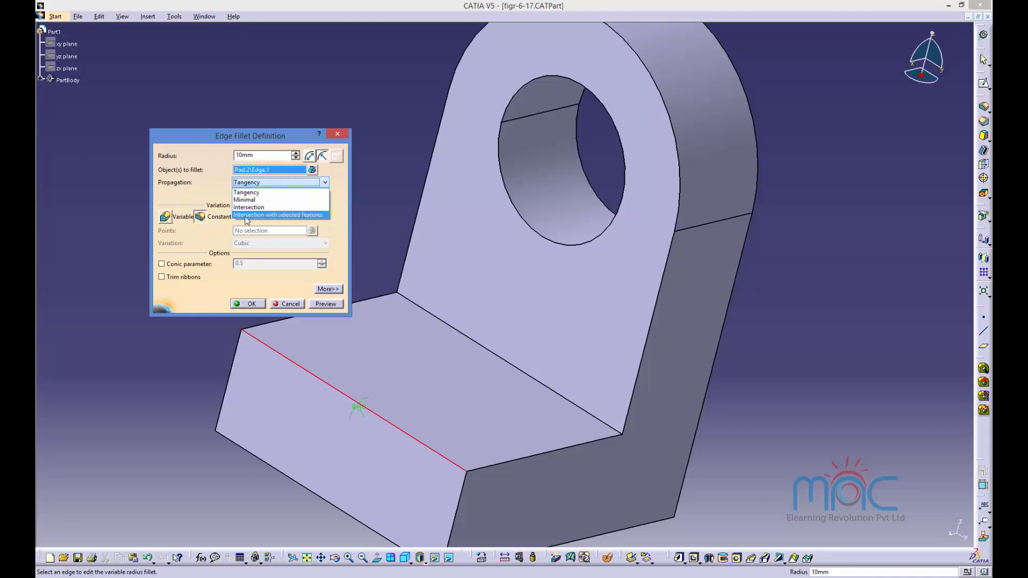
click(247, 193)
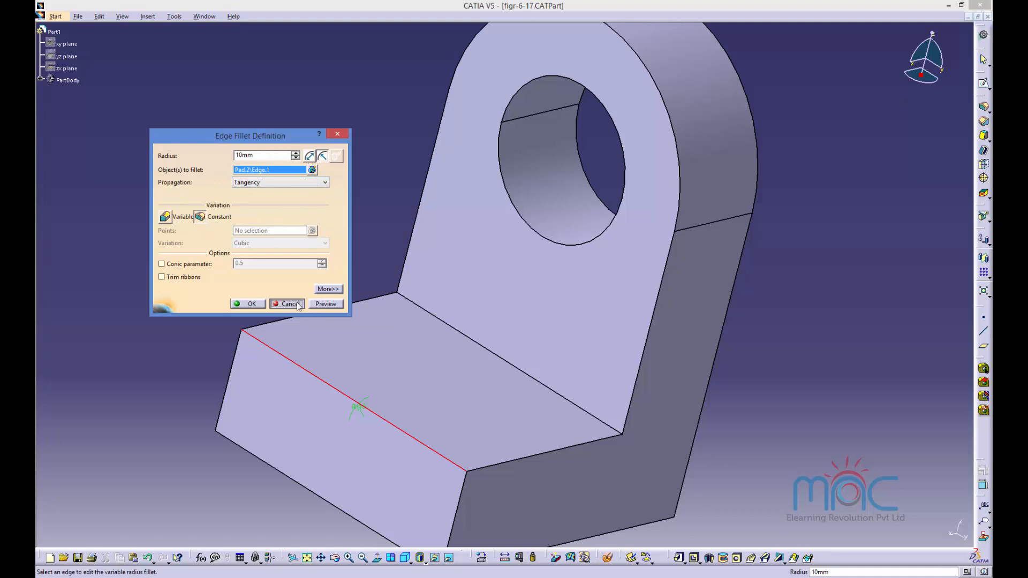
click(247, 304)
Step: Open the part file figr-6-18.CATPart and dismiss the incident report
click(77, 16)
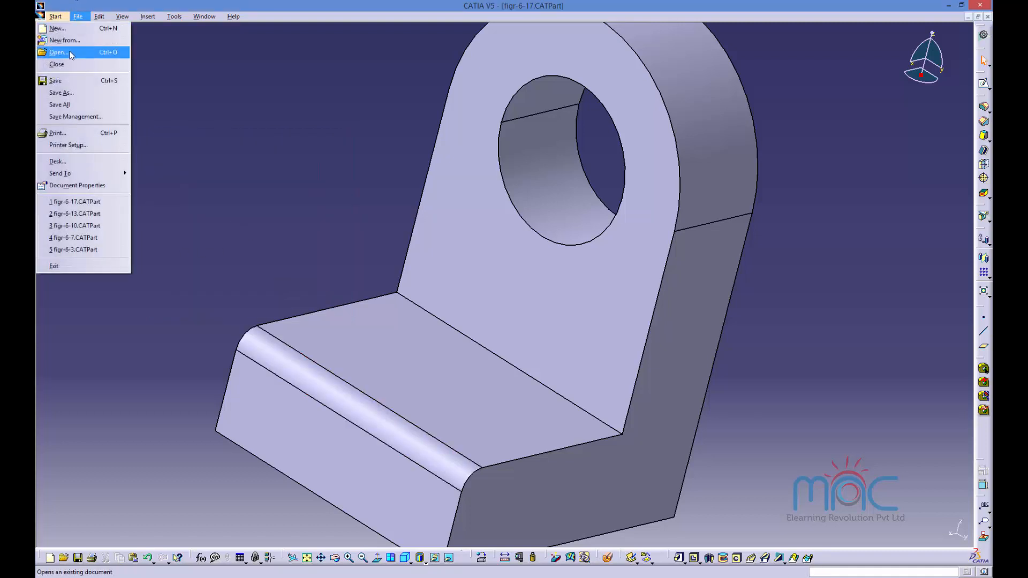
click(118, 52)
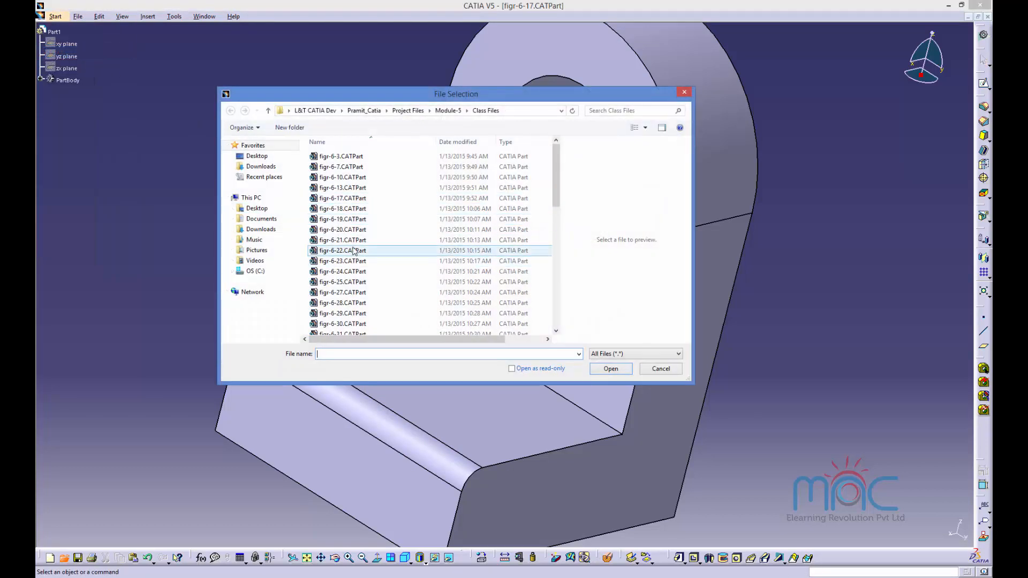
click(347, 210)
double_click(347, 213)
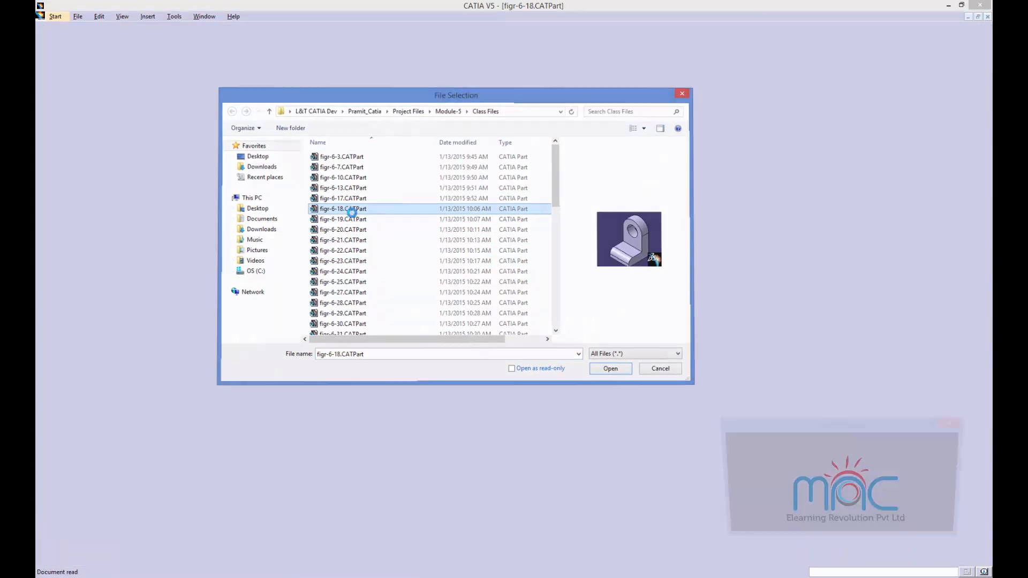
click(946, 530)
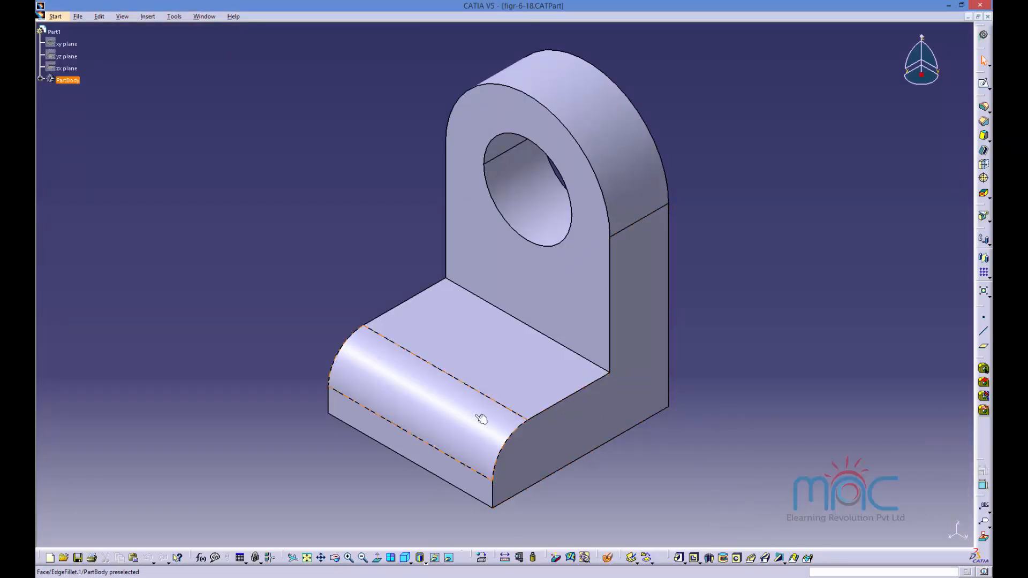
Step: Examine the definition of the base's front-edge fillet, including its extended options, and preview the result
double_click(479, 419)
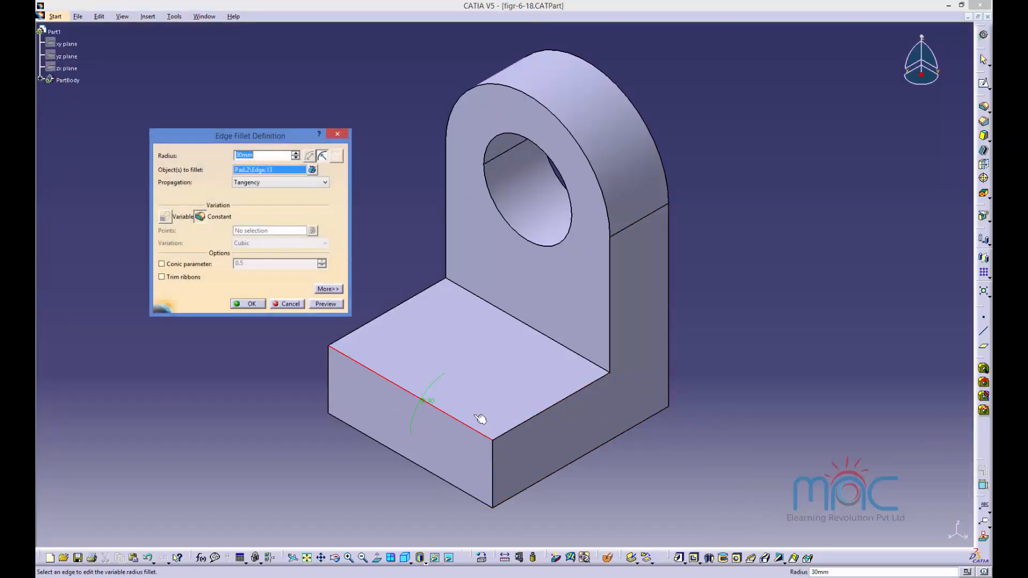
click(245, 171)
click(329, 289)
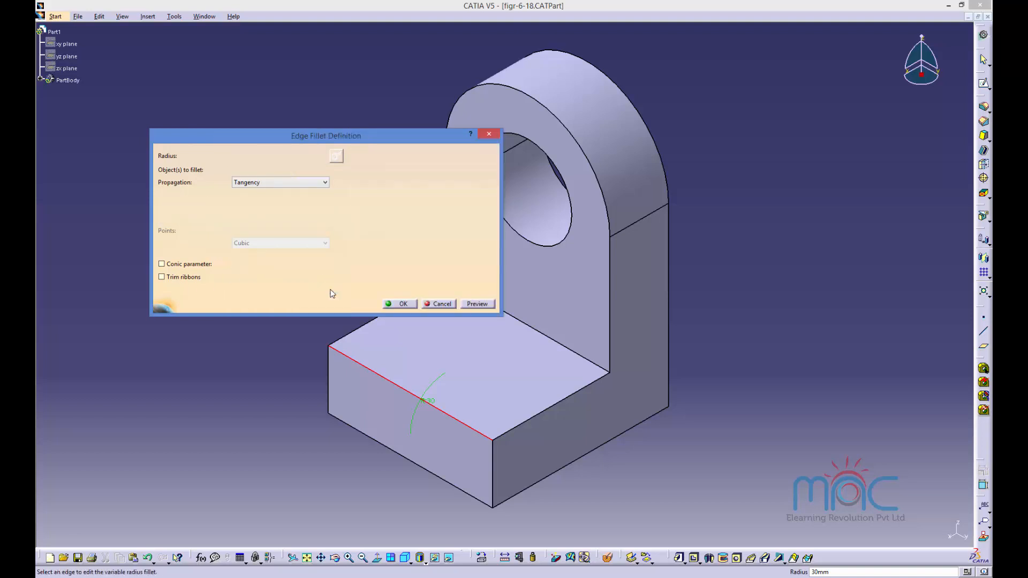
click(328, 289)
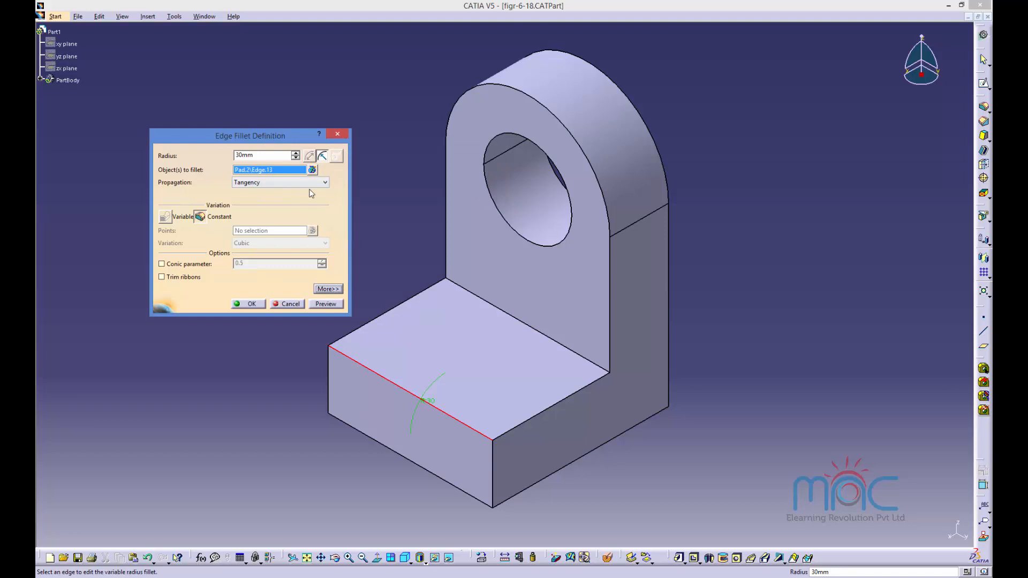
click(325, 304)
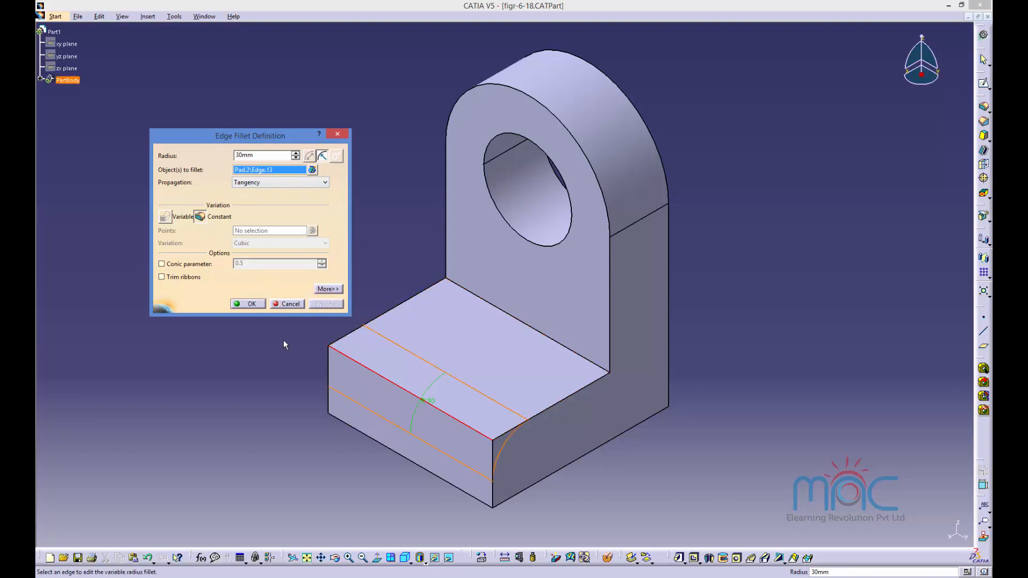
click(252, 305)
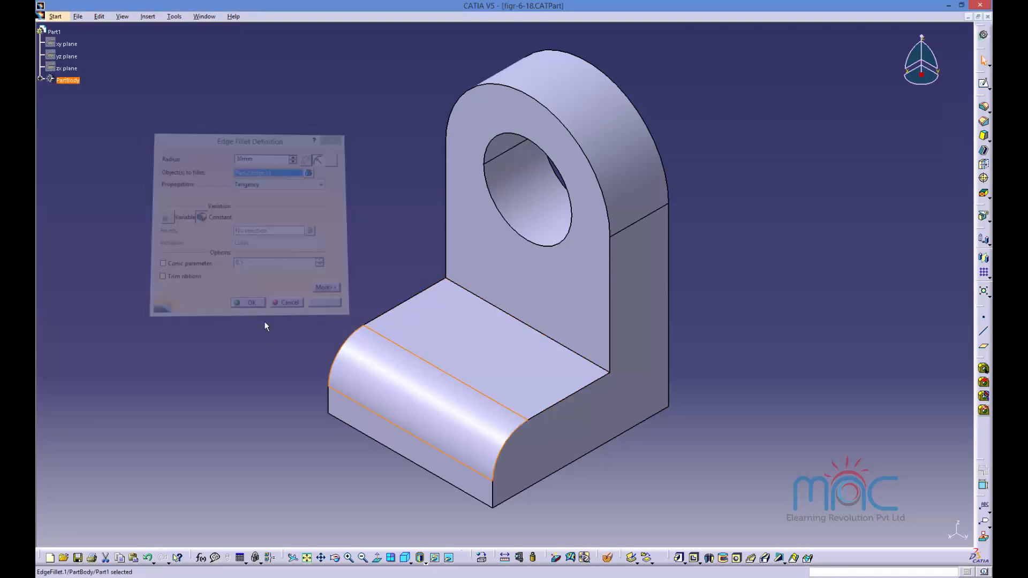
Step: Set the radius of the base's front-edge fillet to 35 mm
double_click(375, 370)
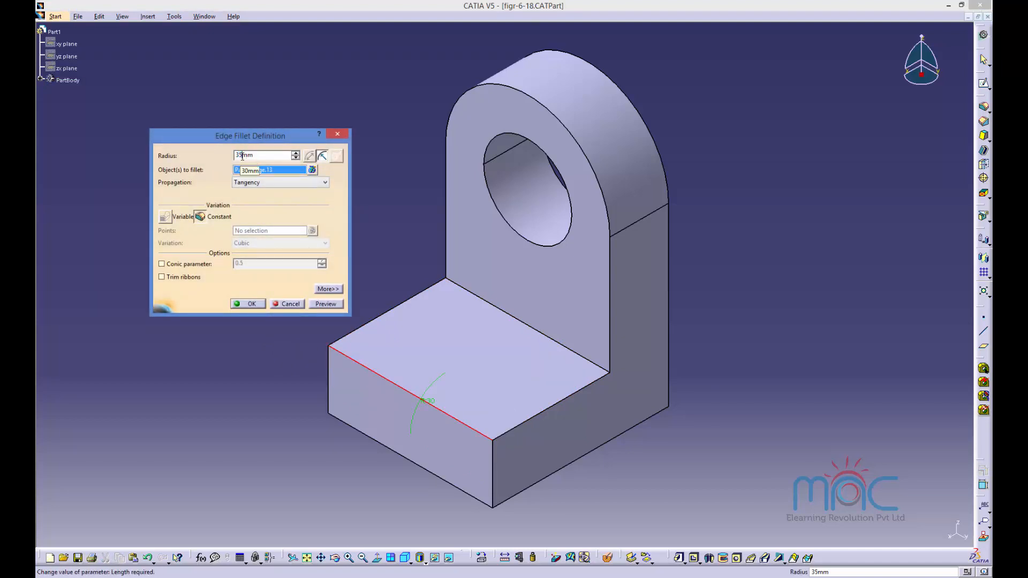
click(323, 306)
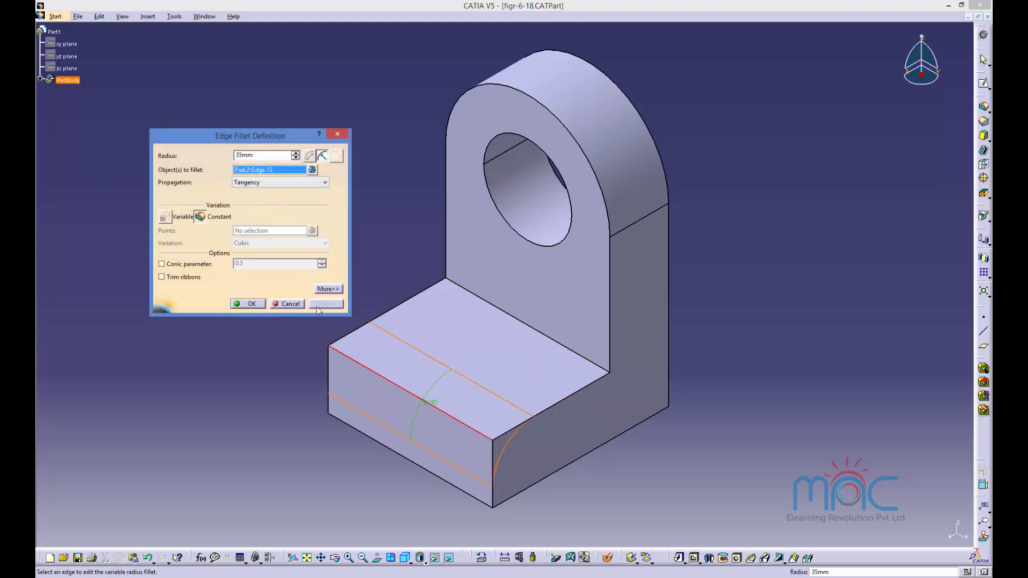
click(248, 303)
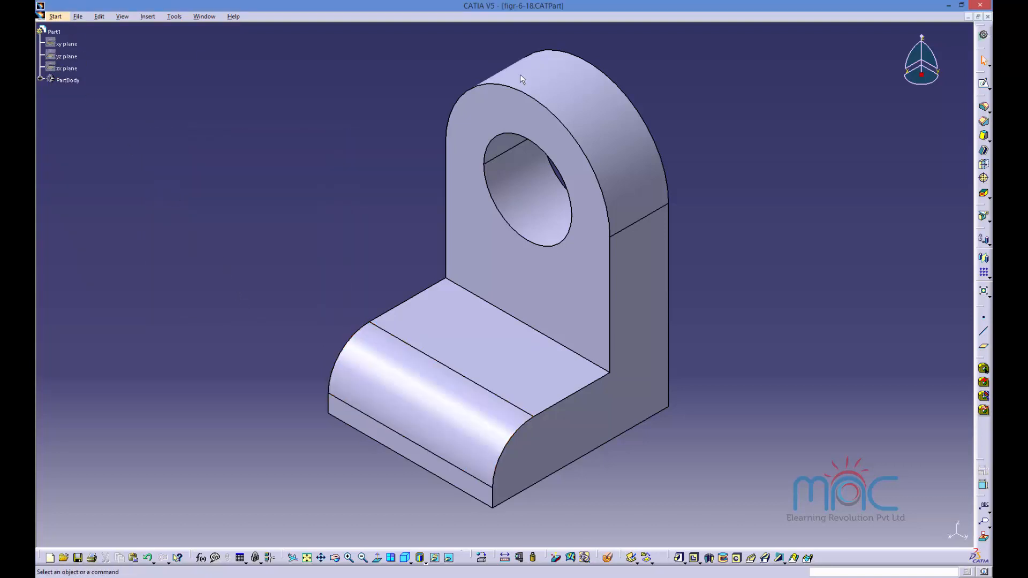
Step: Open the part file figr-6-19.CATPart and dismiss the incident report
click(79, 19)
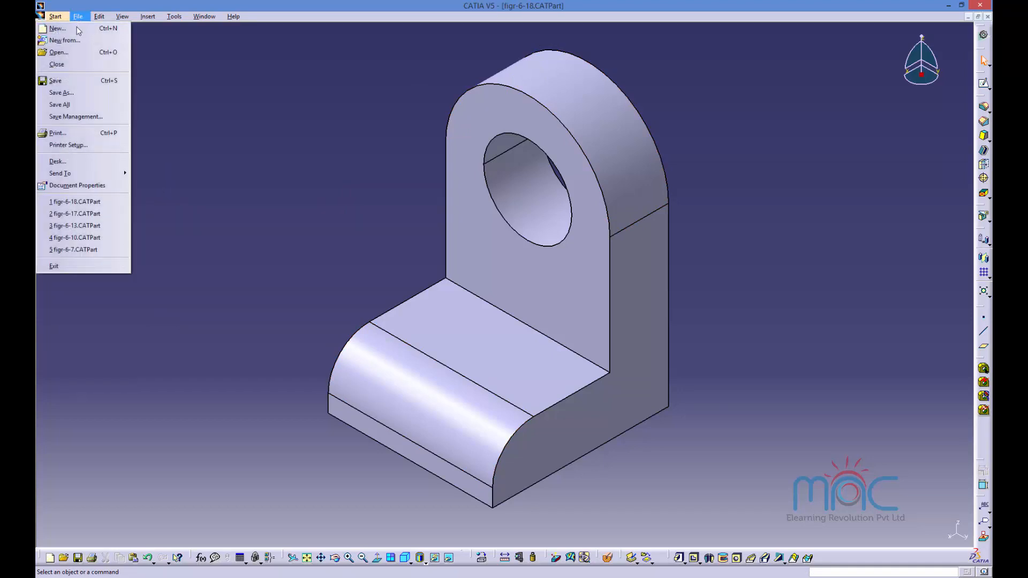
click(60, 54)
double_click(346, 220)
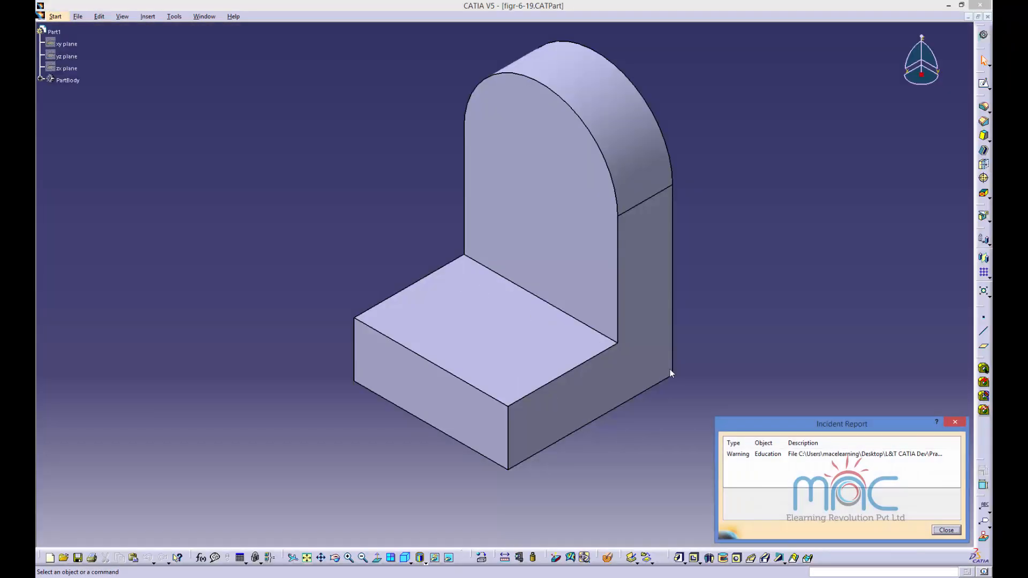
click(946, 530)
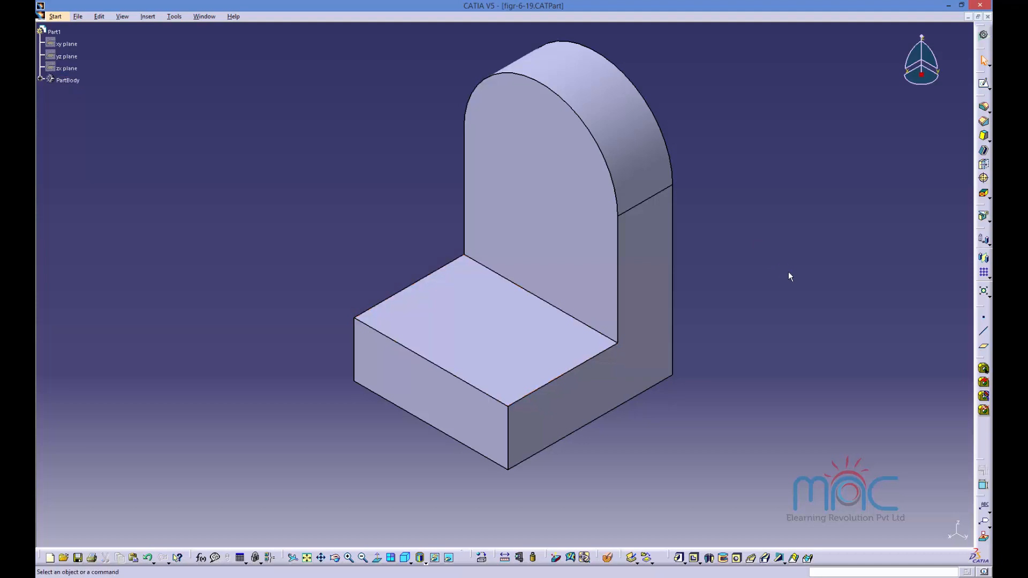
Step: Apply a 20 mm Edge Fillet with Tangency propagation to all edges of the base's top face
click(983, 121)
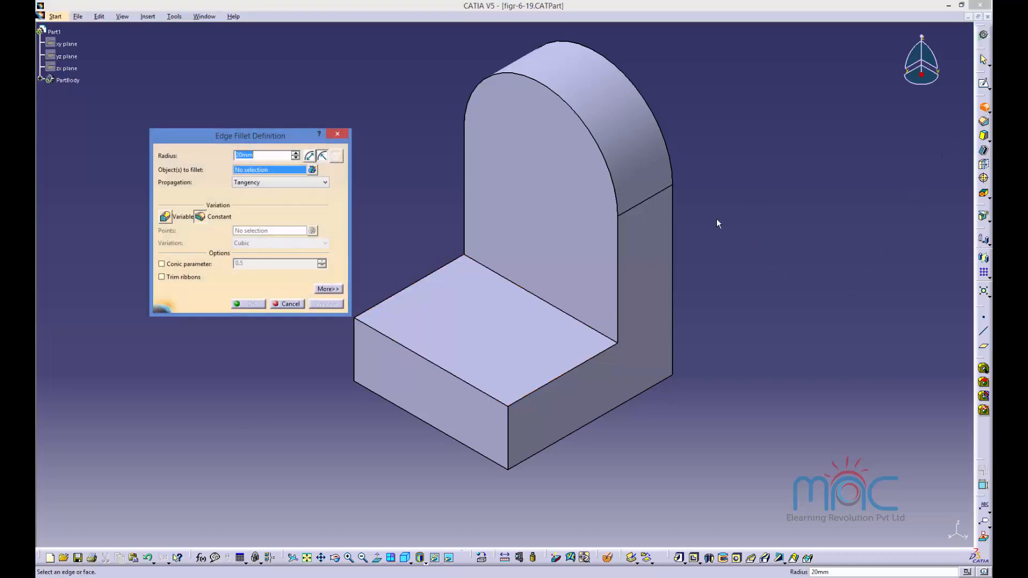
click(486, 320)
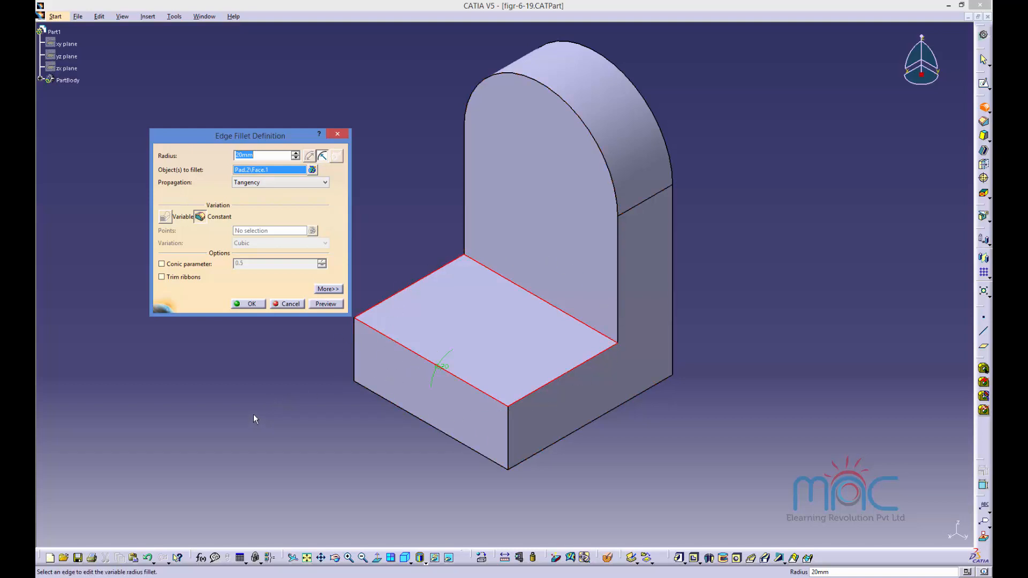
click(319, 308)
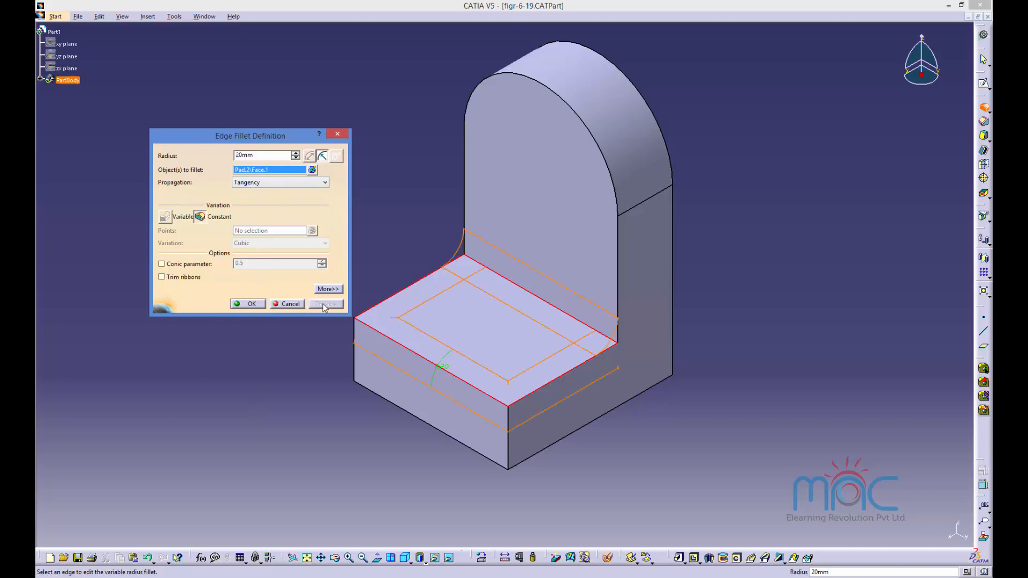
click(248, 304)
middle_drag(316, 416, 319, 439)
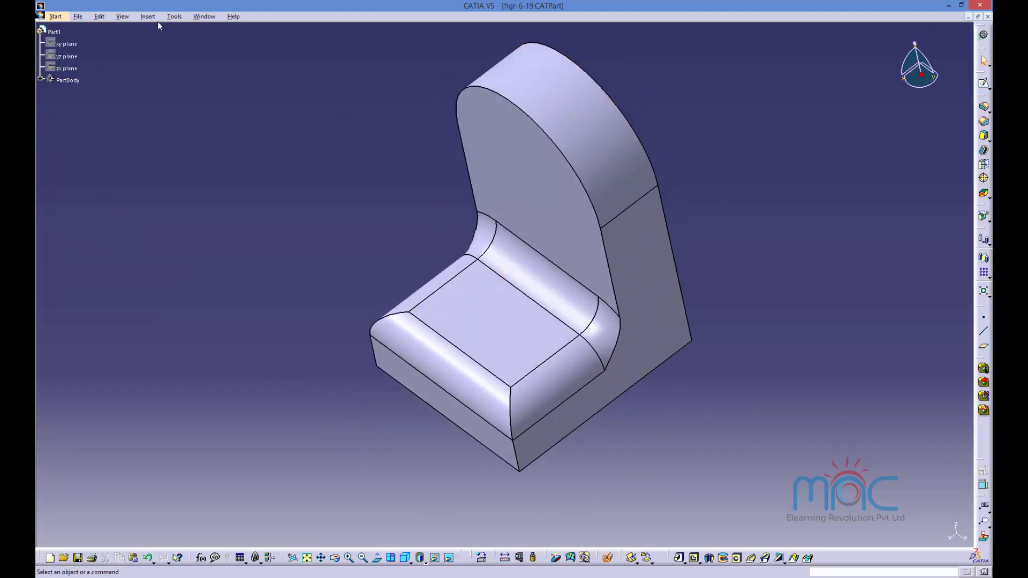
Step: Open the part file figr-6-20.CATPart and inspect the definition of the fillet around the base's top face
click(78, 16)
click(78, 45)
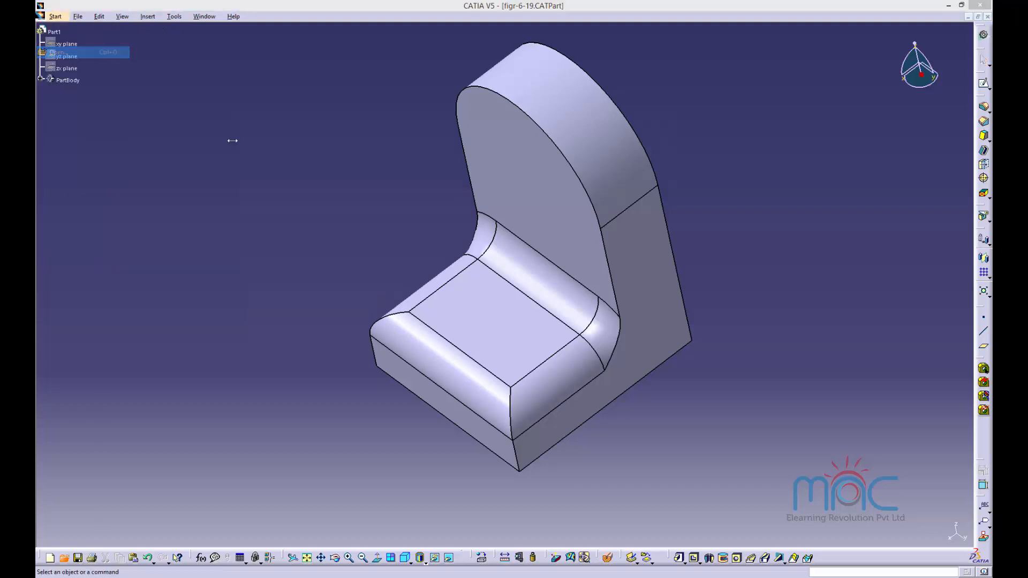
click(342, 229)
click(610, 368)
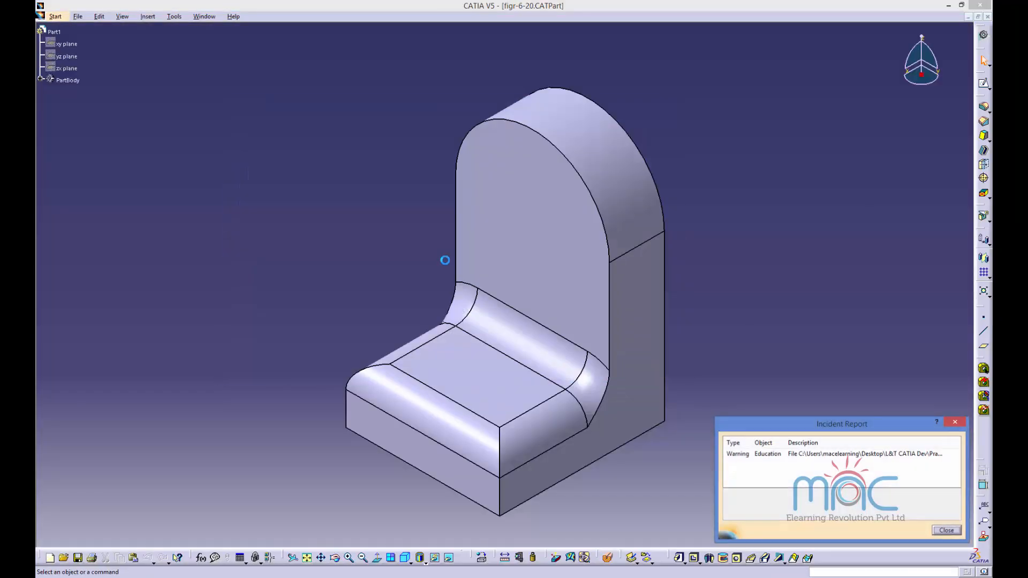
click(956, 533)
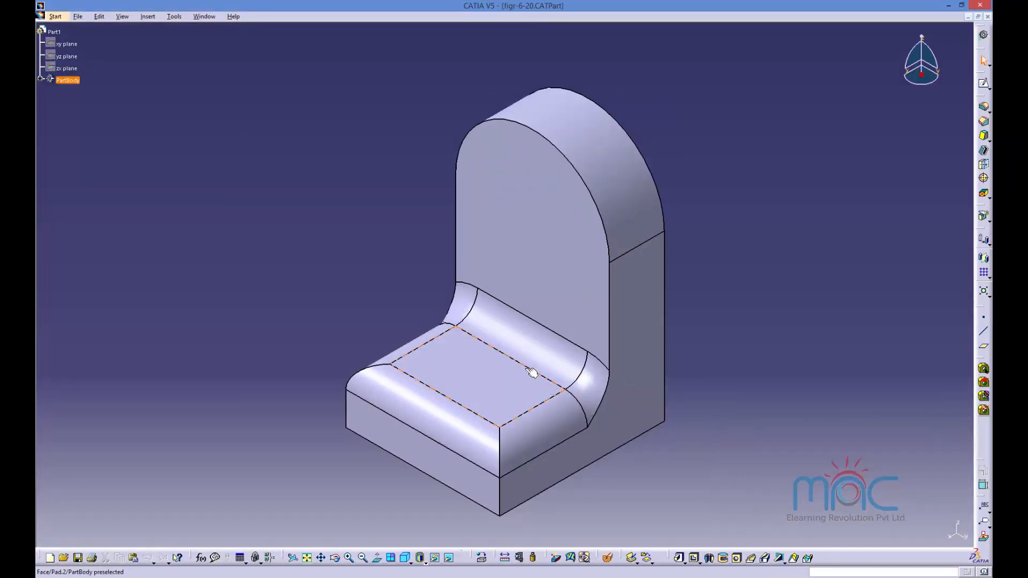
double_click(540, 355)
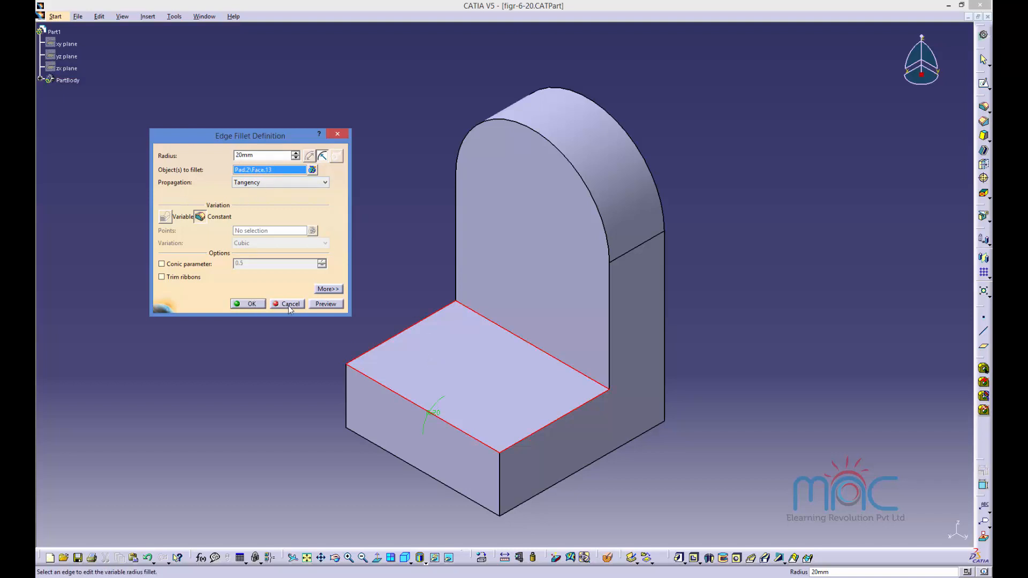
key(Return)
Step: Open the part file figr-6-21.CATPart and dismiss the incident report
click(78, 16)
click(59, 51)
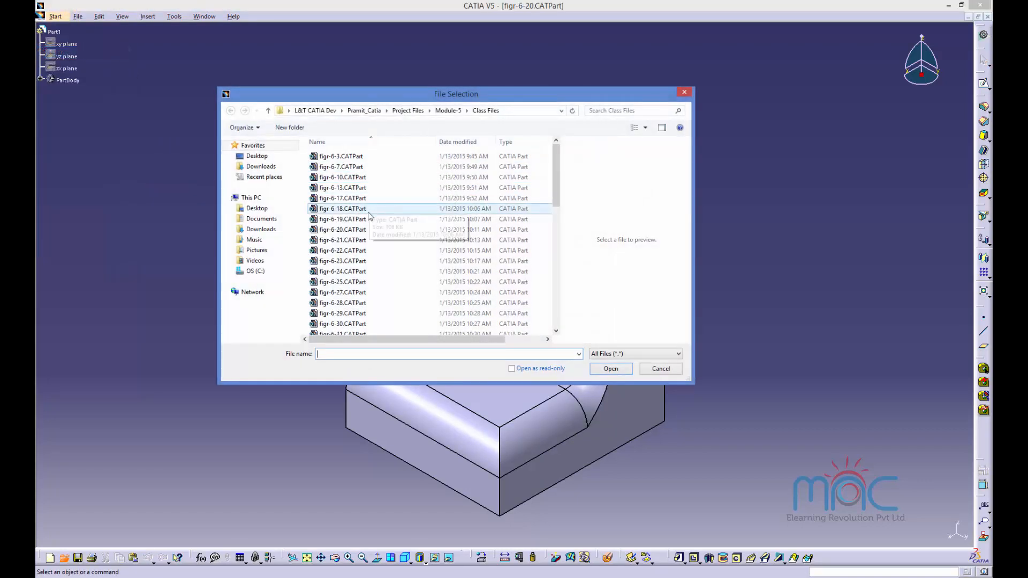
double_click(351, 239)
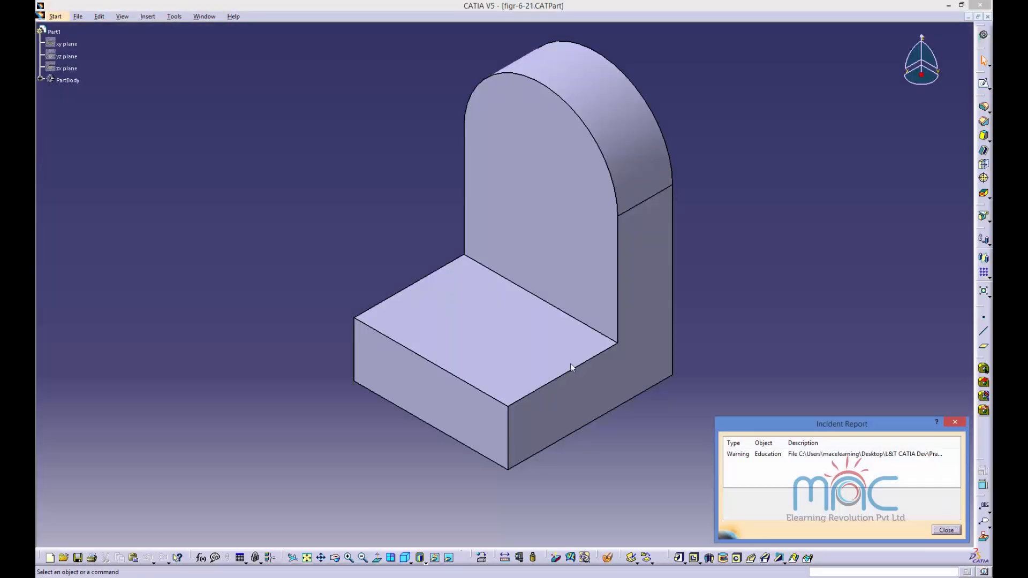
click(946, 531)
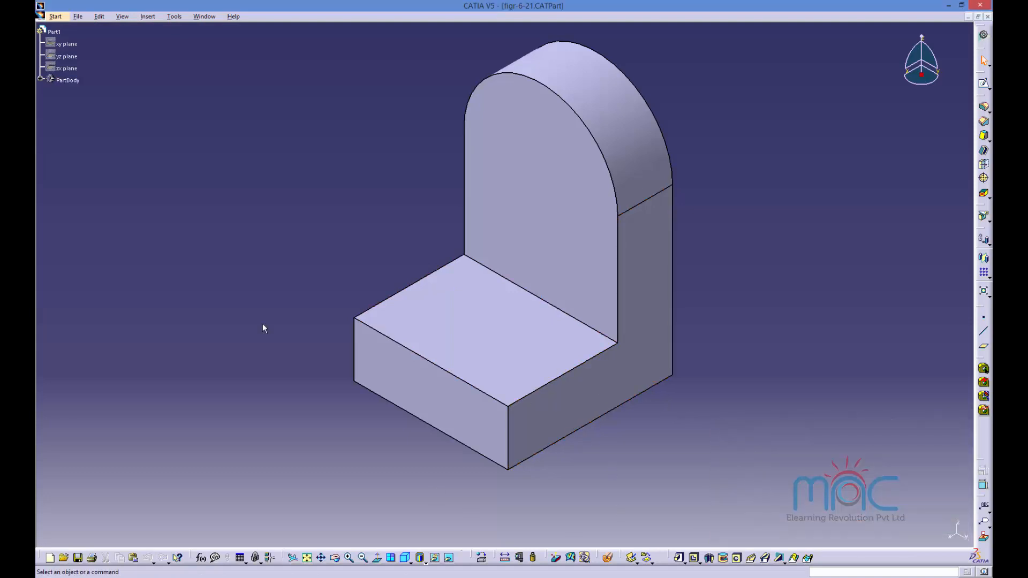
Step: Open the part file figr-6-22.CATPart, dismiss the incident report and inspect the definition of the fillet around the upright's front face
click(77, 16)
click(58, 51)
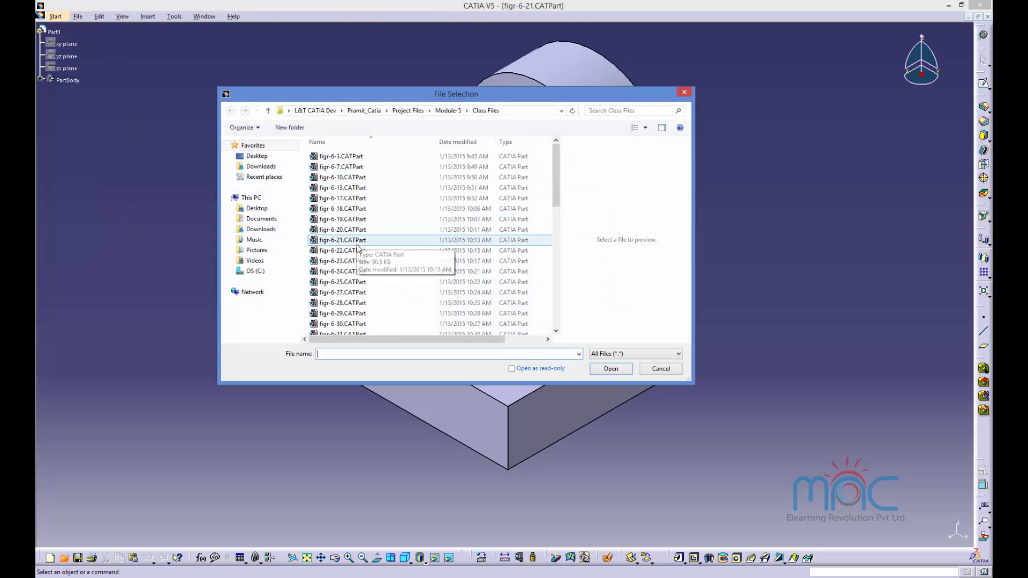
click(345, 252)
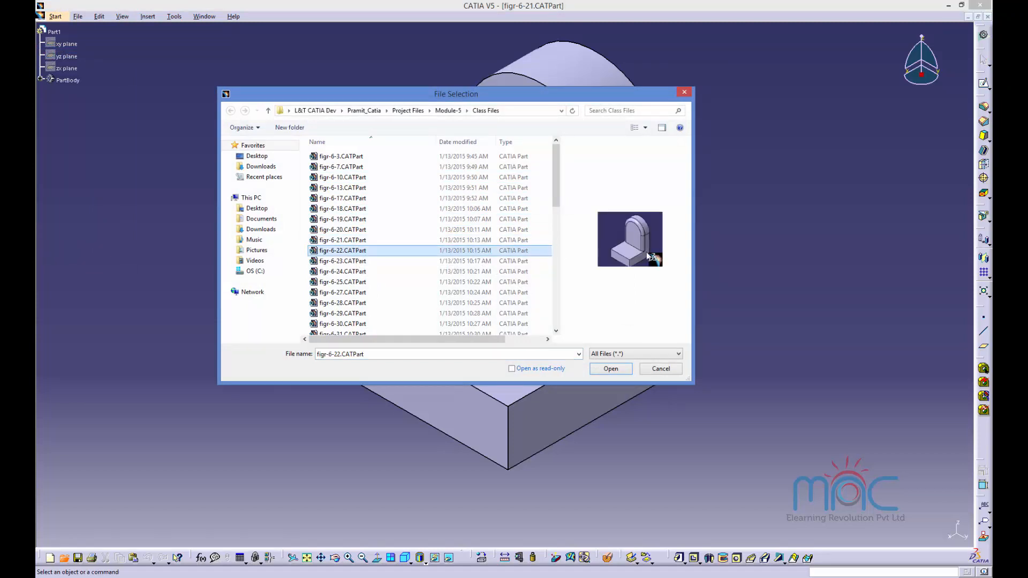
click(609, 373)
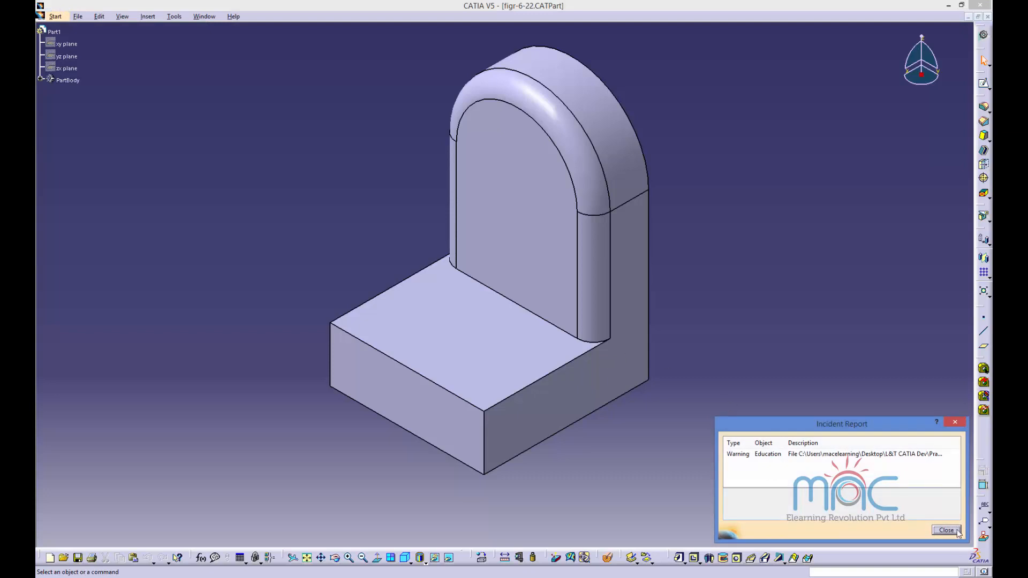
click(947, 531)
double_click(594, 271)
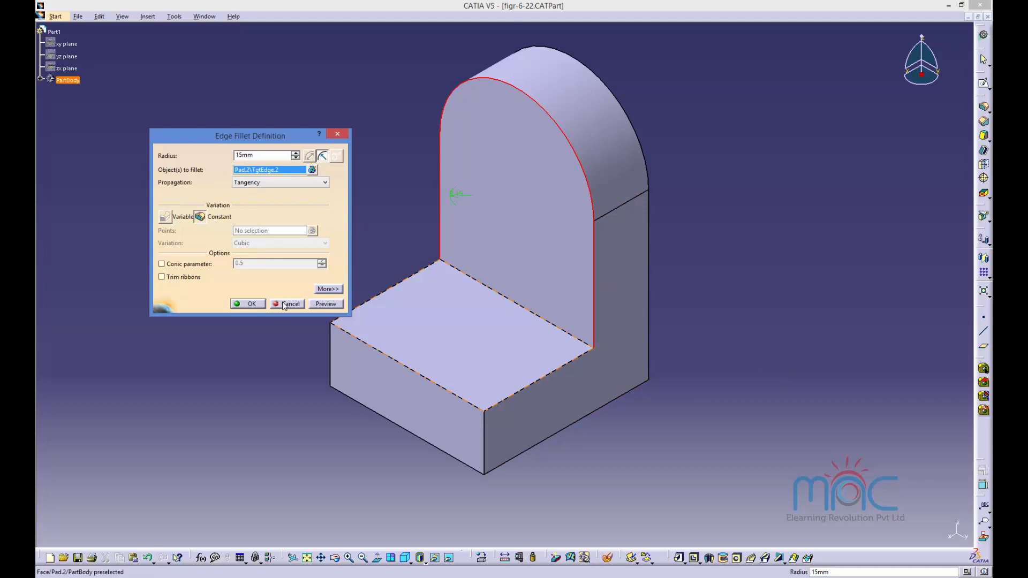
click(247, 303)
Step: Switch to the open figr-6-21.CATPart document and start an Edge Fillet
click(204, 16)
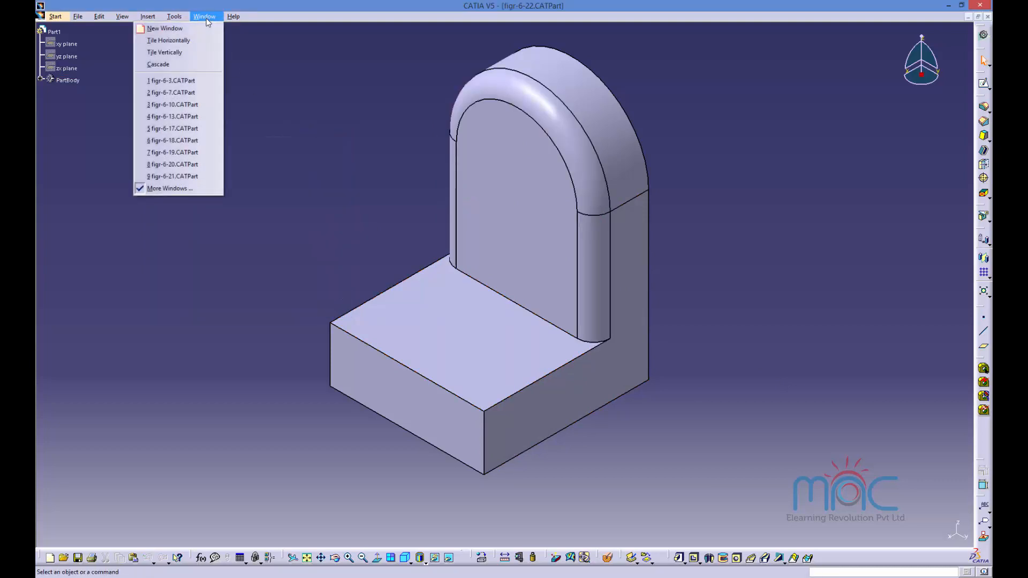
click(190, 176)
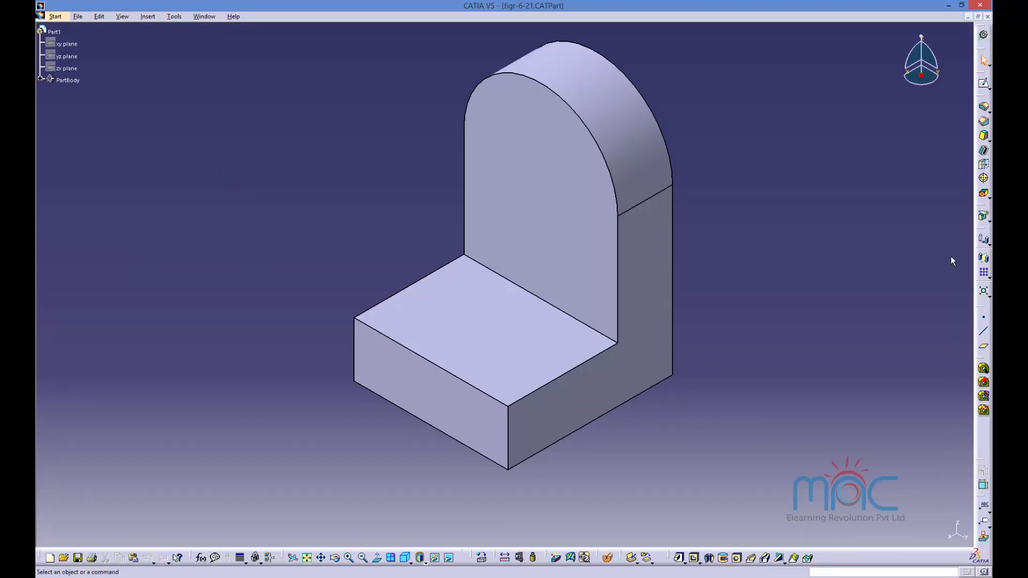
click(984, 107)
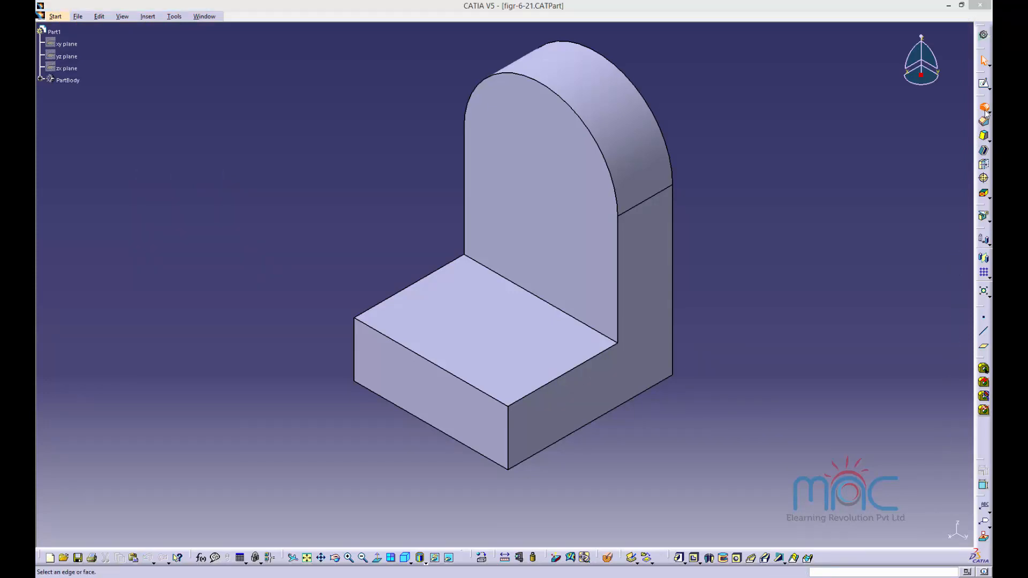
click(623, 298)
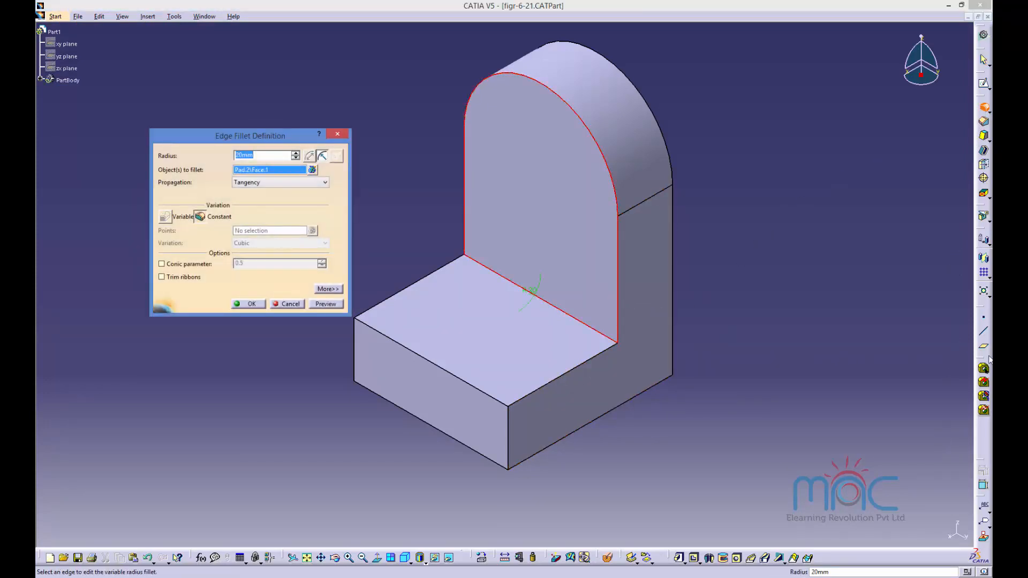
click(544, 298)
click(549, 303)
right_click(266, 173)
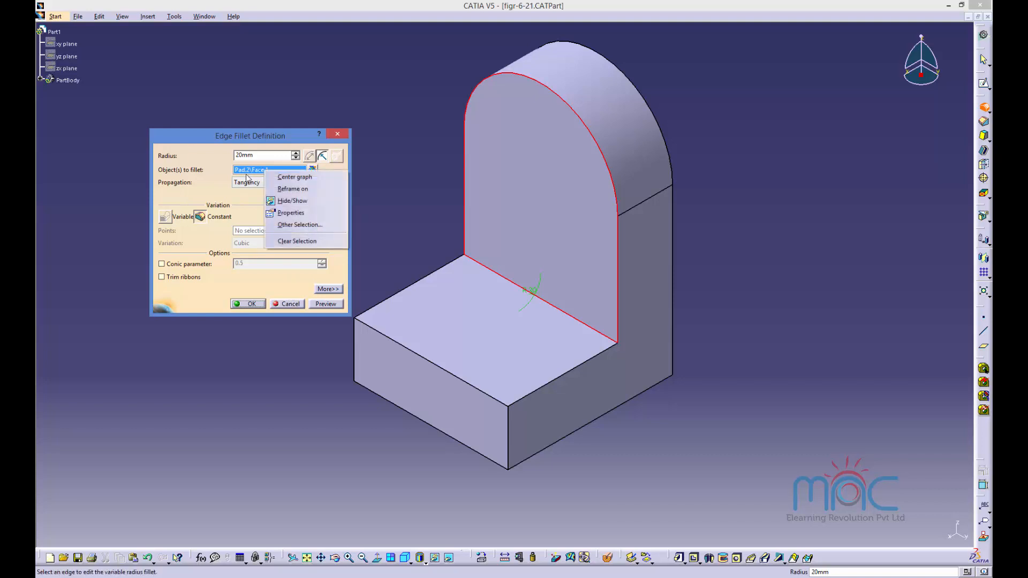
click(296, 241)
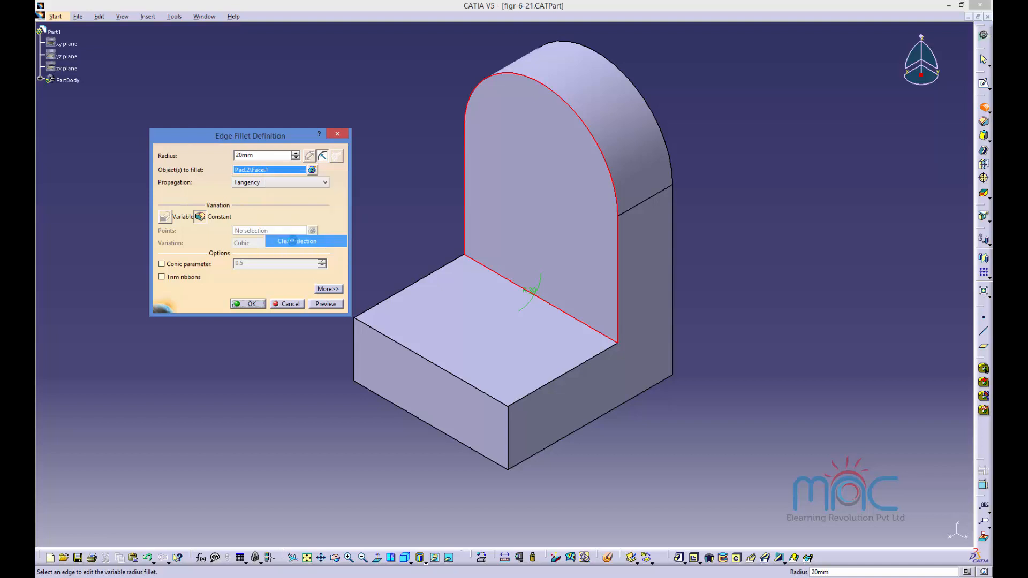
Step: Apply a 20 mm Edge Fillet with Tangency propagation to the side and arched edges of the upright's front face
click(312, 170)
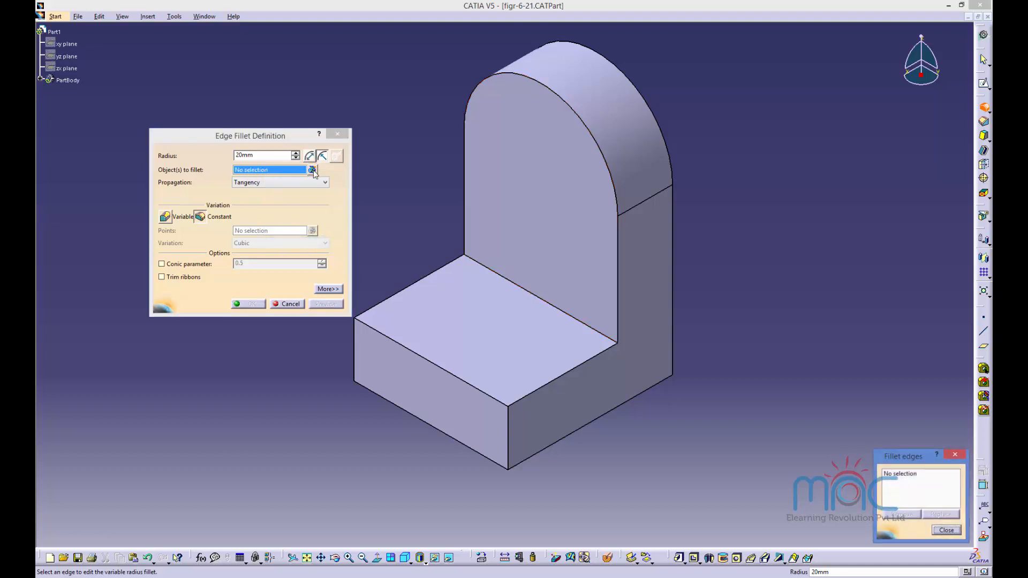
click(904, 475)
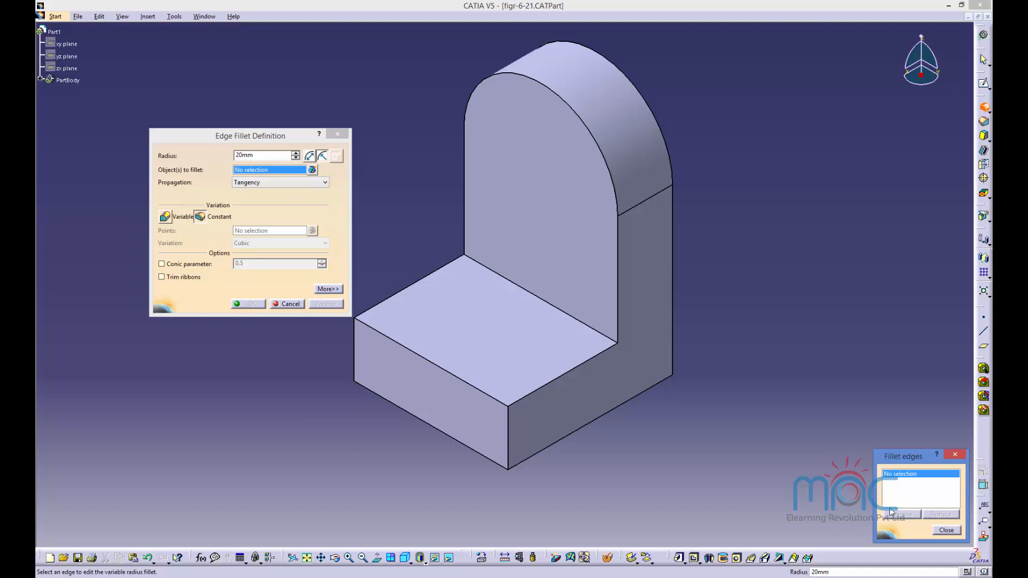
click(621, 319)
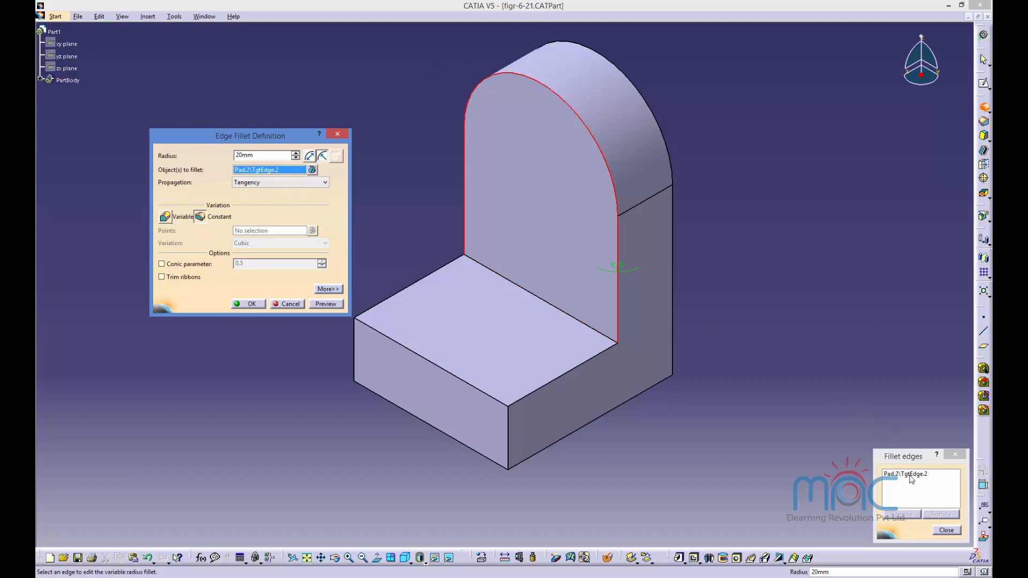
click(947, 531)
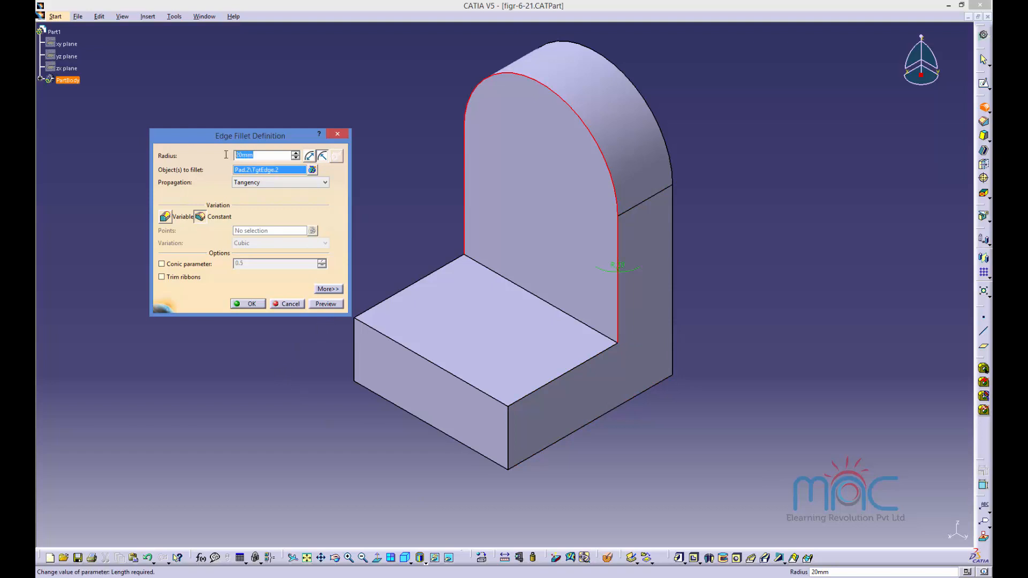
click(325, 304)
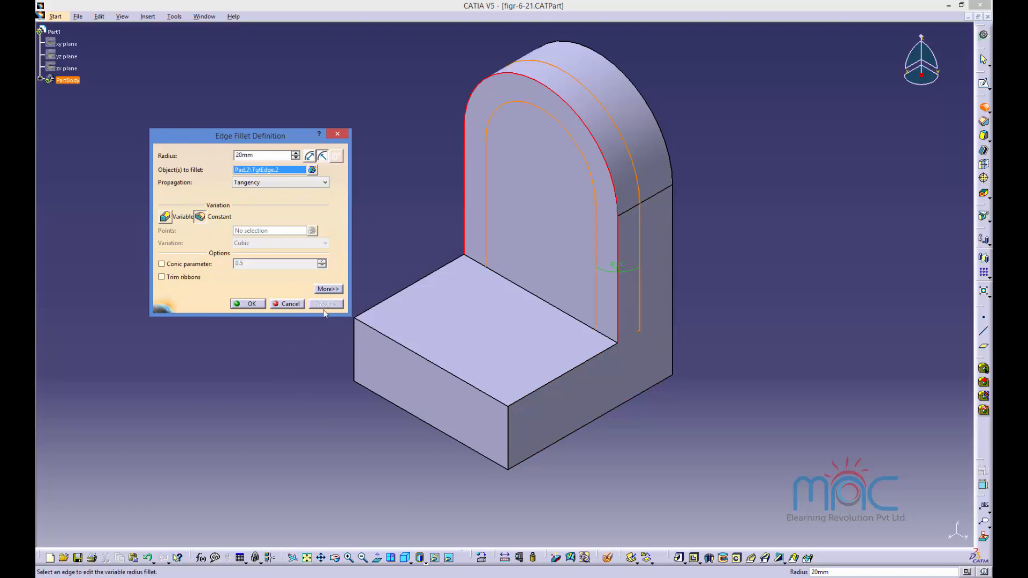
click(248, 304)
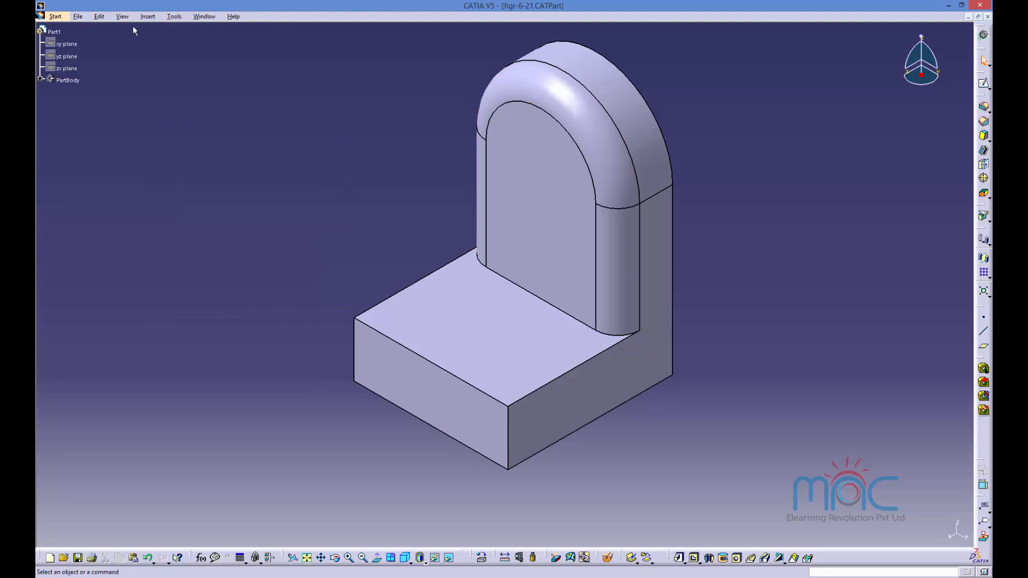
Step: Open the part file figr-6-23.CATPart and dismiss the incident report
click(204, 17)
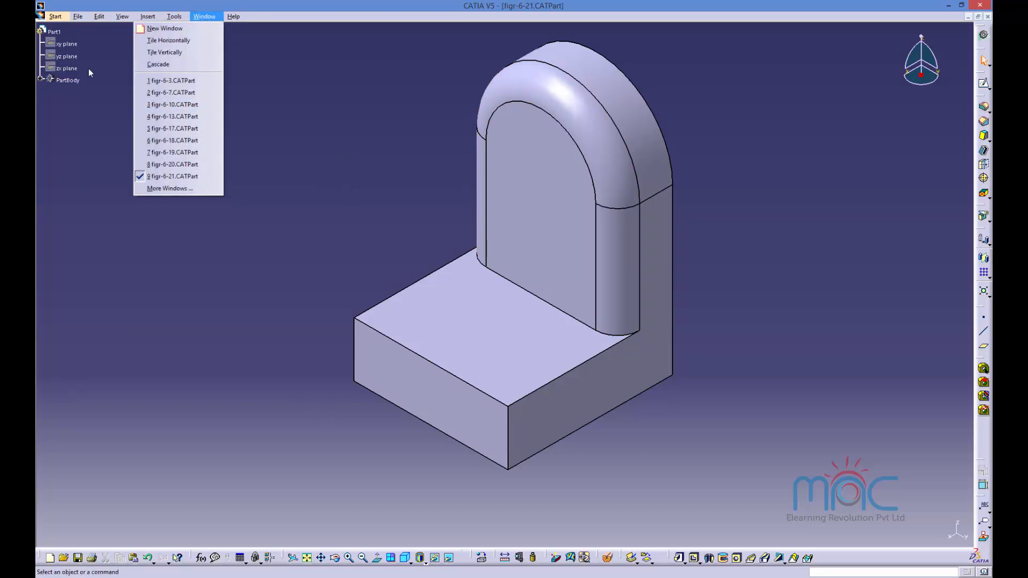
click(78, 17)
click(64, 40)
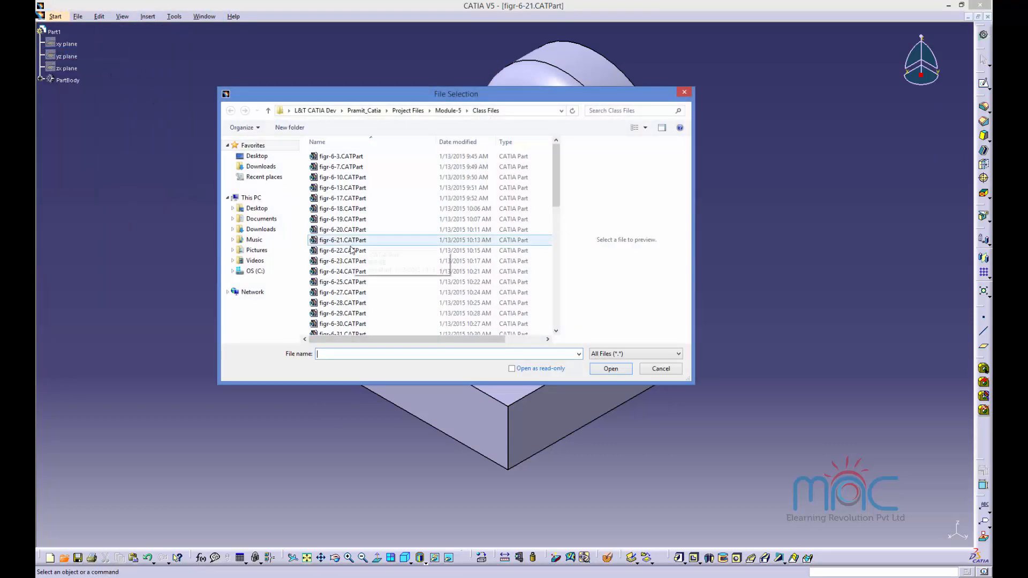
click(346, 262)
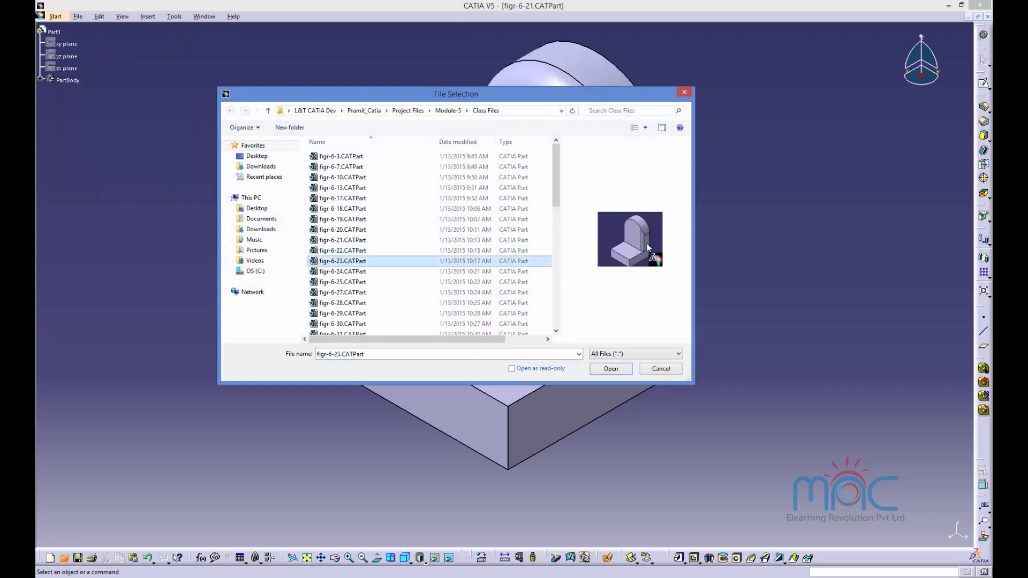
click(610, 370)
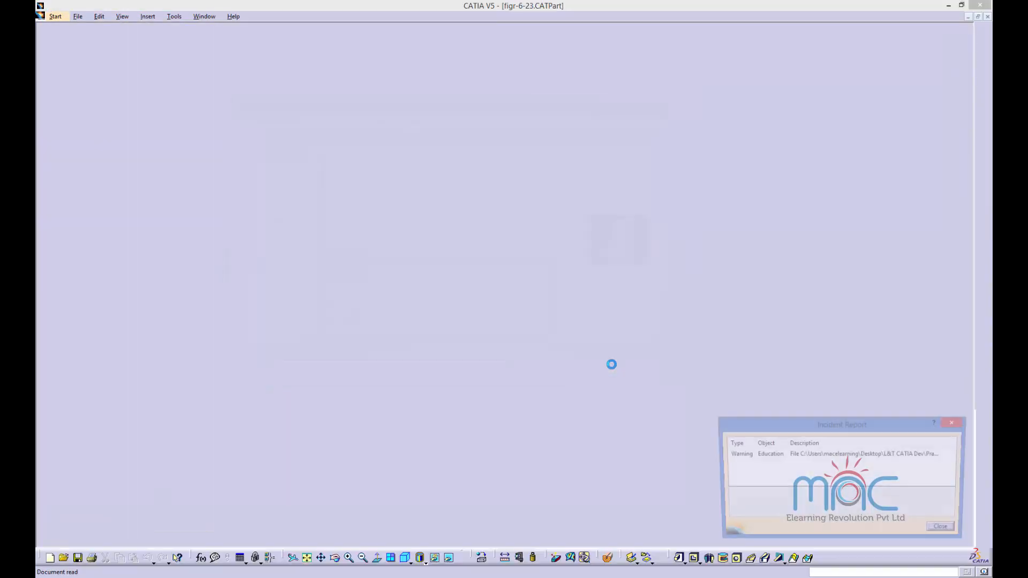
click(945, 530)
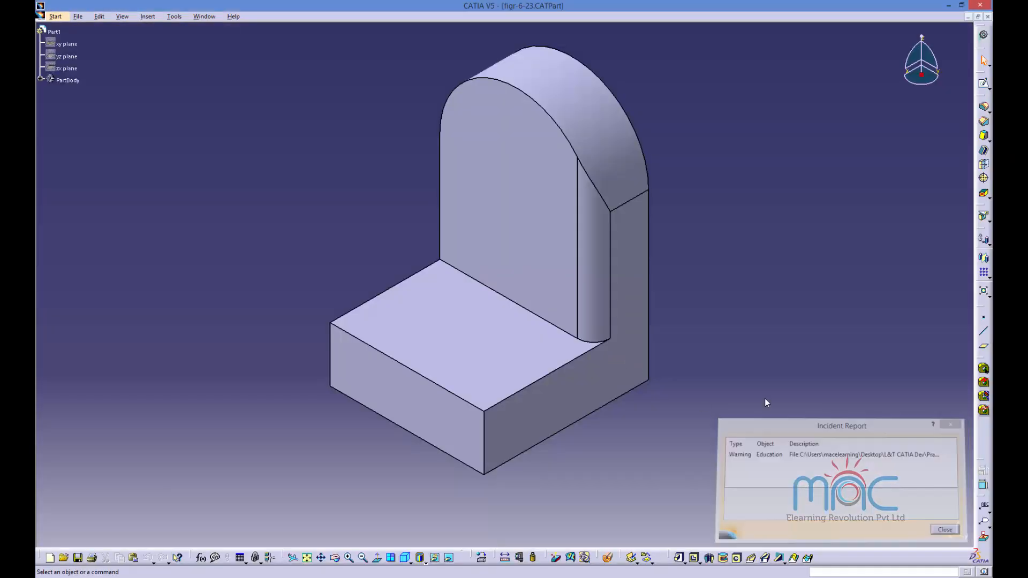
Step: Preview the fillet on the upright's straight vertical edge with Tangency and with Minimal propagation, keeping Minimal
double_click(603, 284)
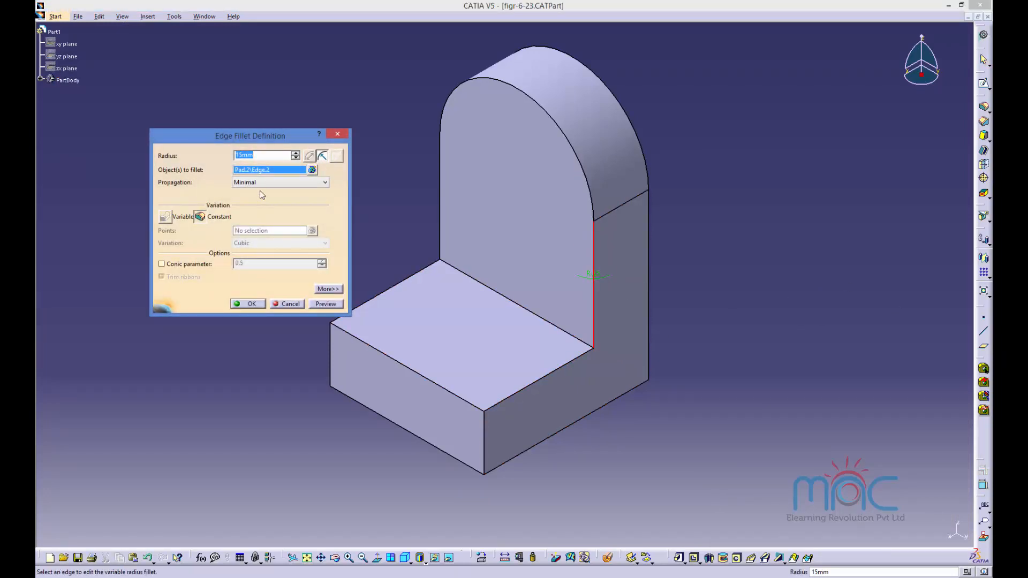
click(251, 185)
click(247, 195)
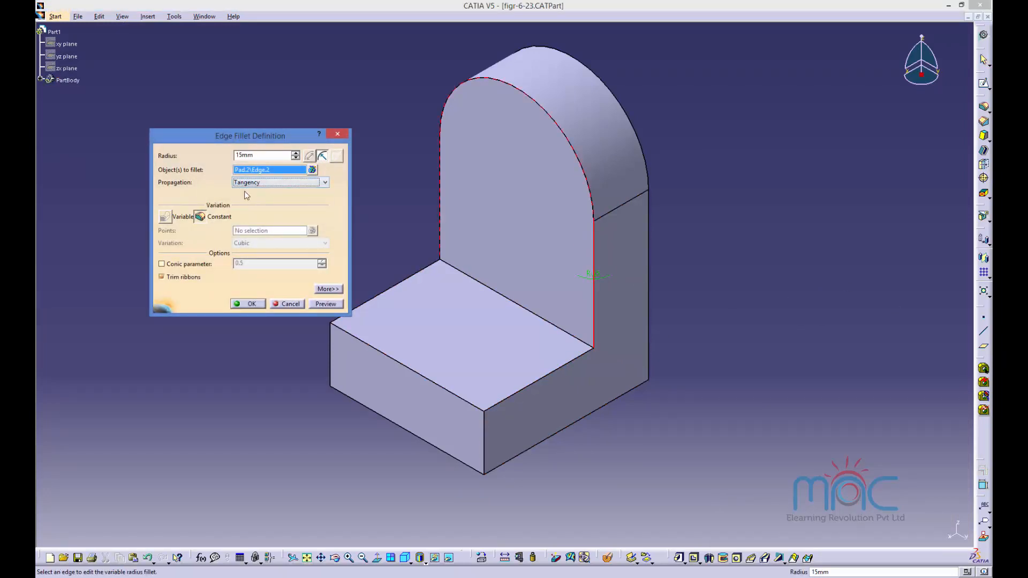
click(328, 304)
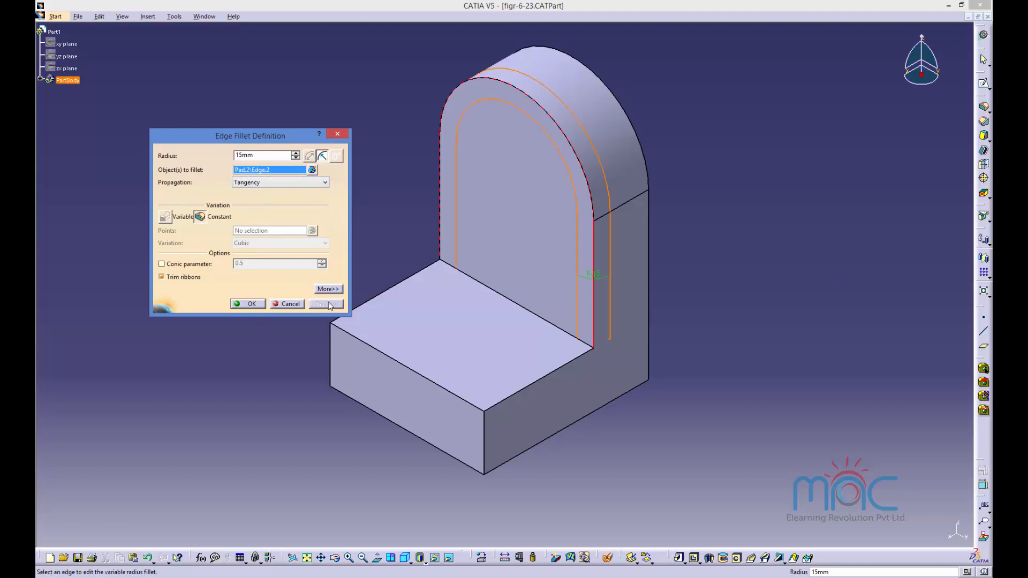
click(249, 186)
click(252, 193)
click(326, 304)
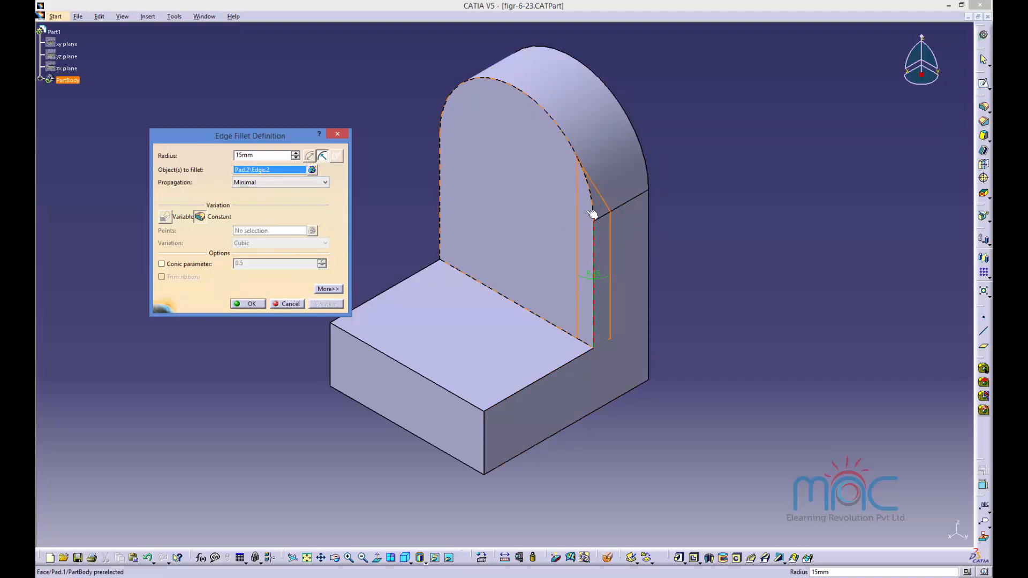
click(247, 305)
Step: Examine the upright's vertical edge fillet from another angle and check its definition without changing it
middle_drag(729, 361, 776, 273)
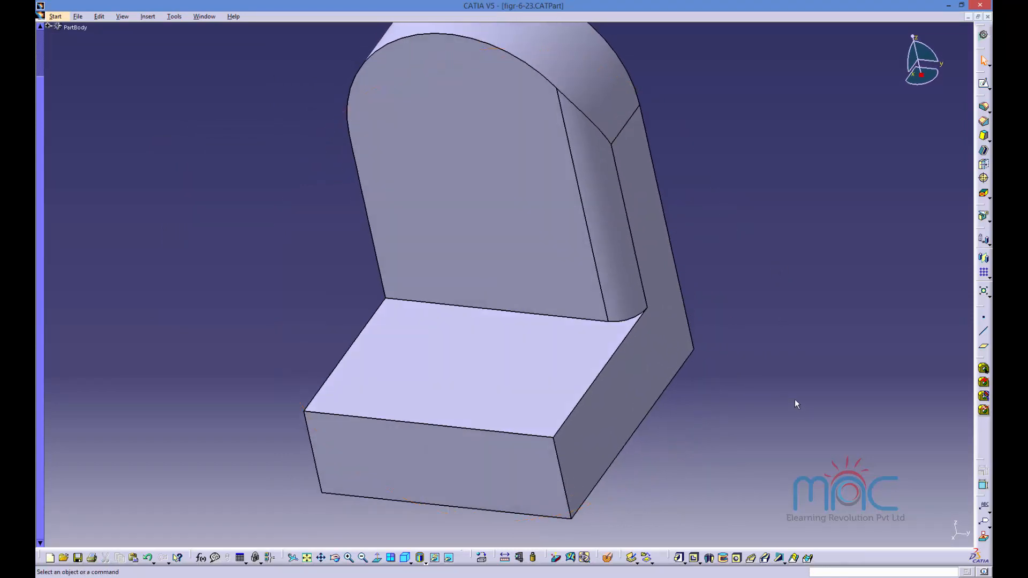
middle_drag(562, 384, 485, 416)
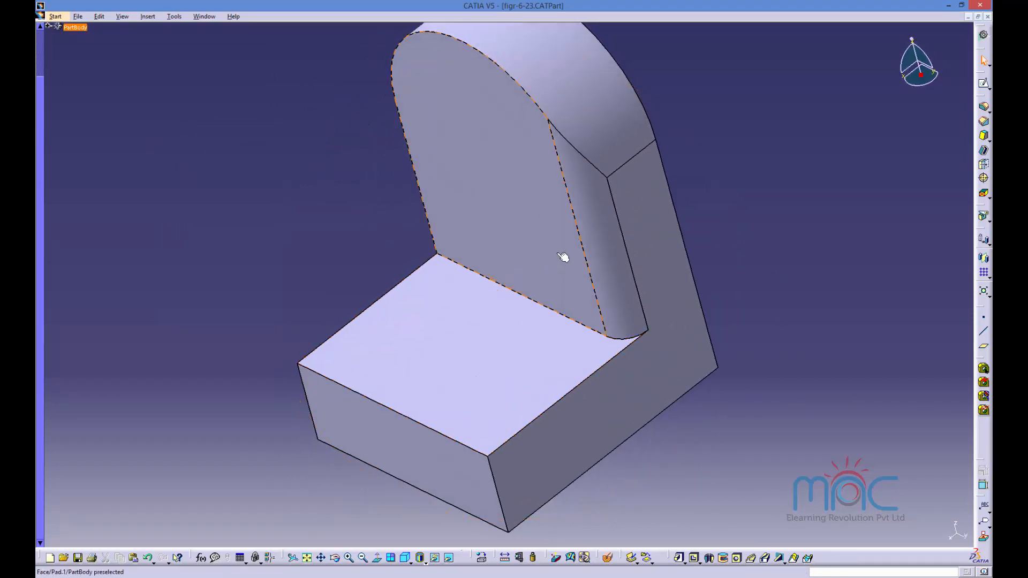
double_click(591, 214)
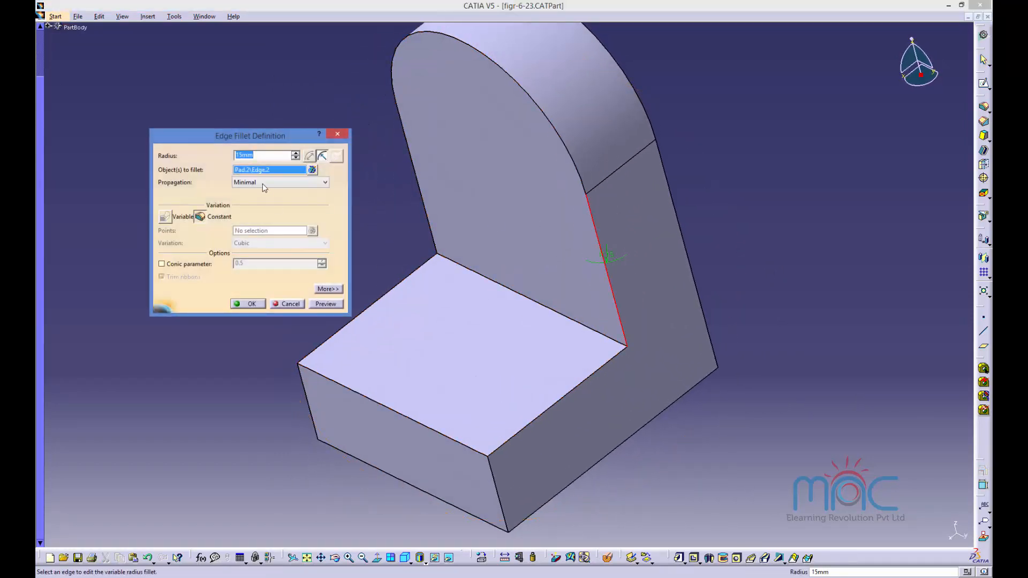
click(291, 304)
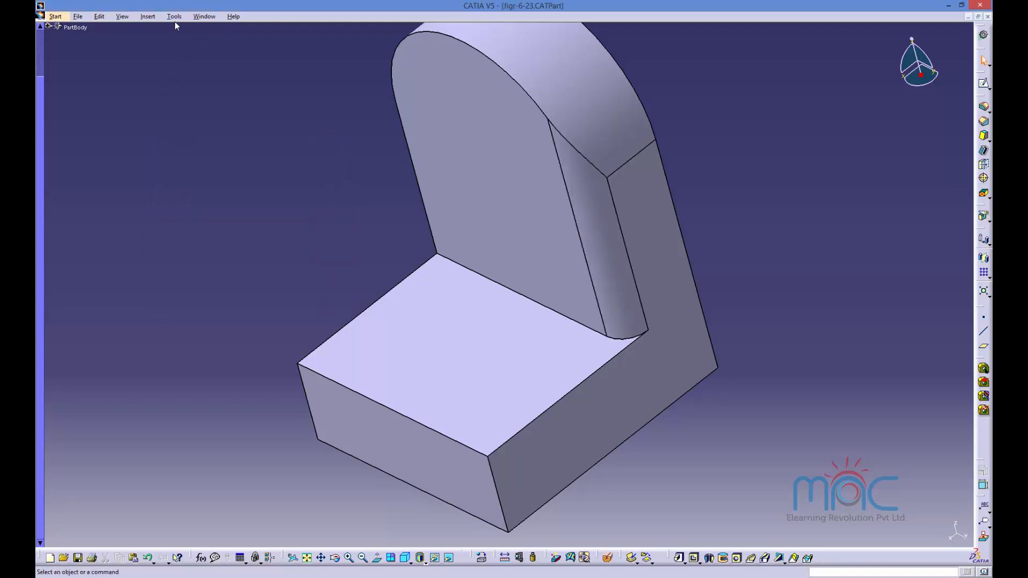
Step: Open the part file figr-6-24.CATPart and dismiss the incident report
click(83, 18)
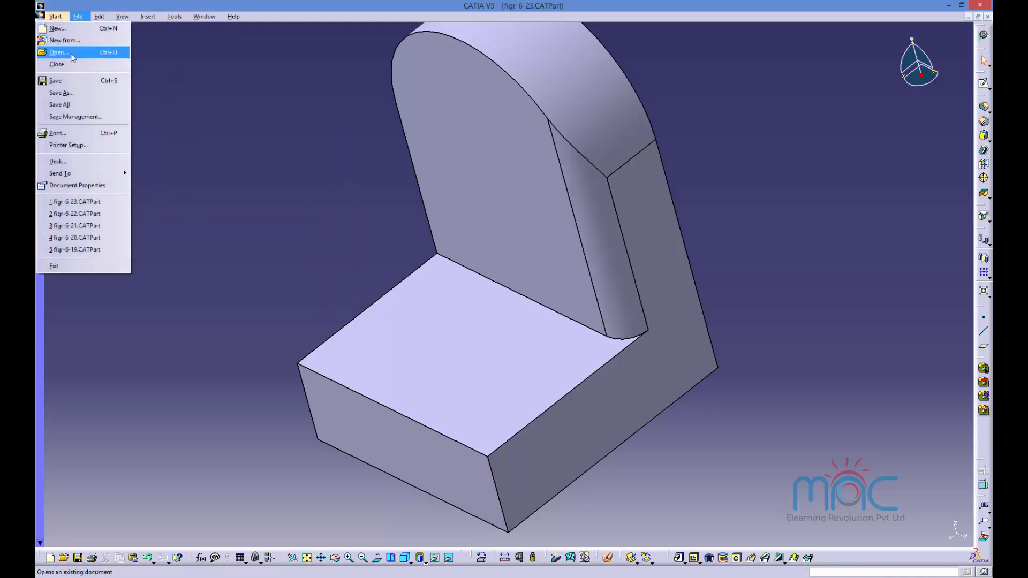
click(71, 53)
click(353, 272)
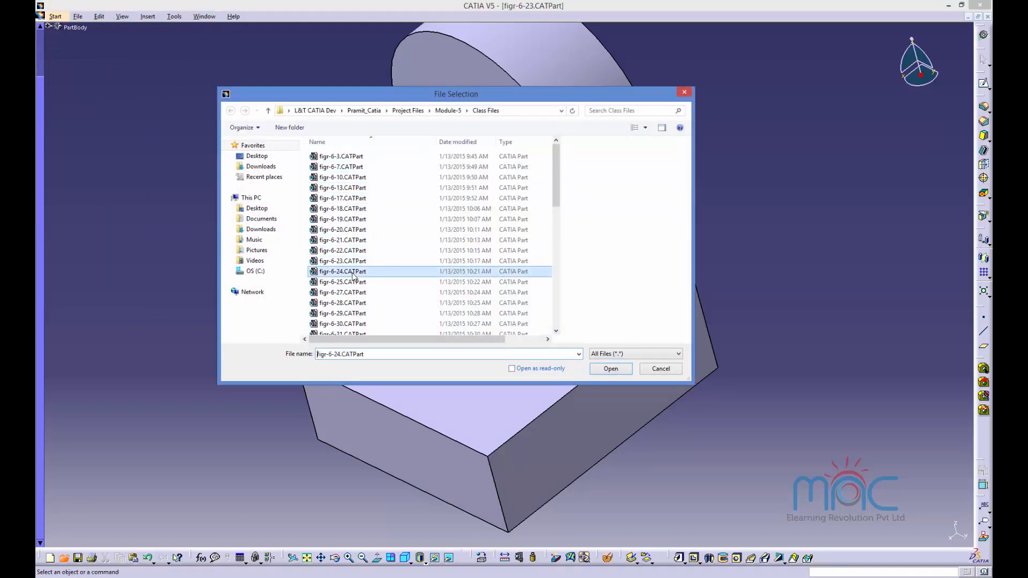
click(343, 282)
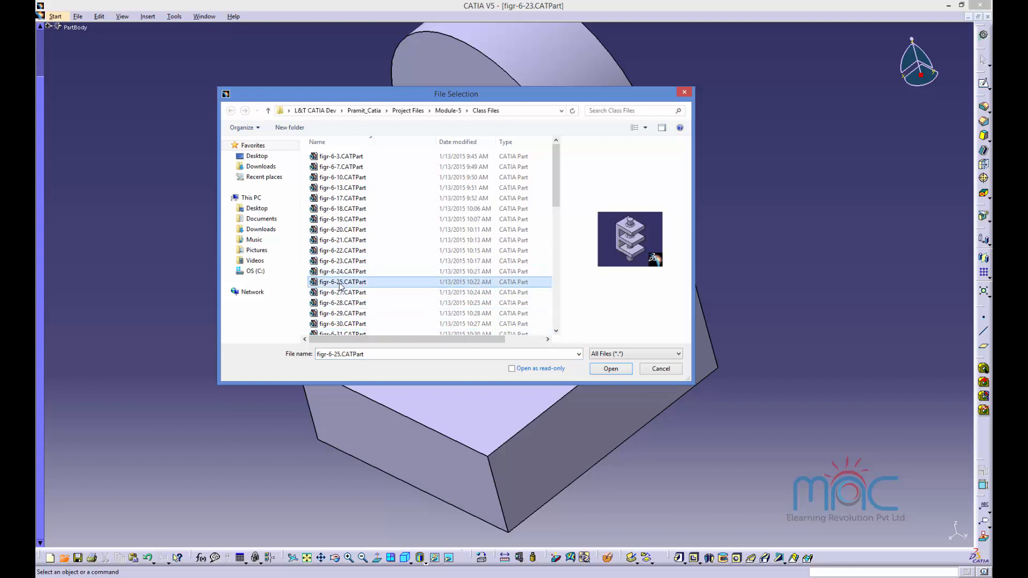
double_click(343, 273)
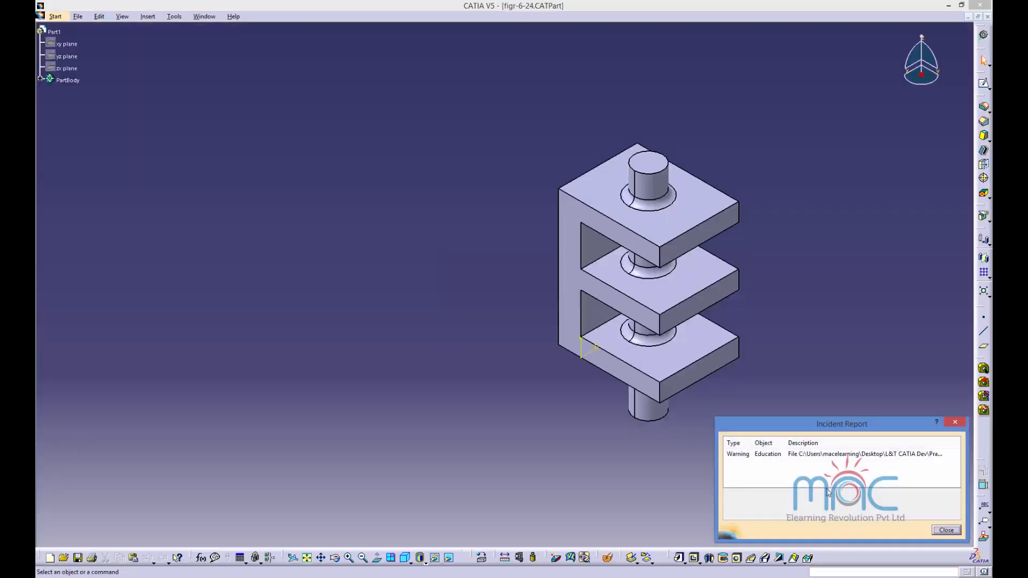
click(935, 531)
Step: Inspect the existing shaft fillet's definition and its highlighted intersection edges without changing it
click(984, 151)
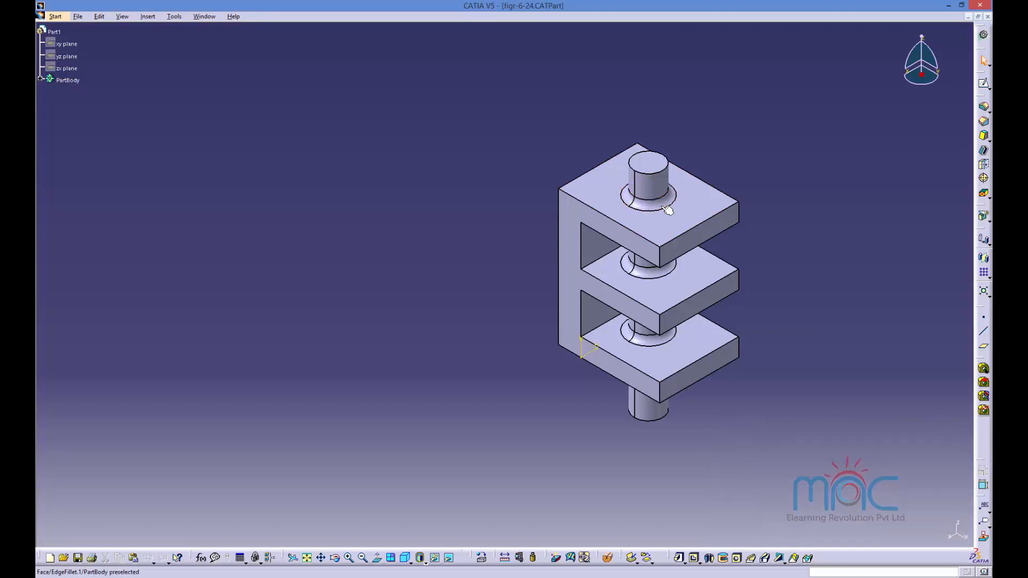
click(661, 205)
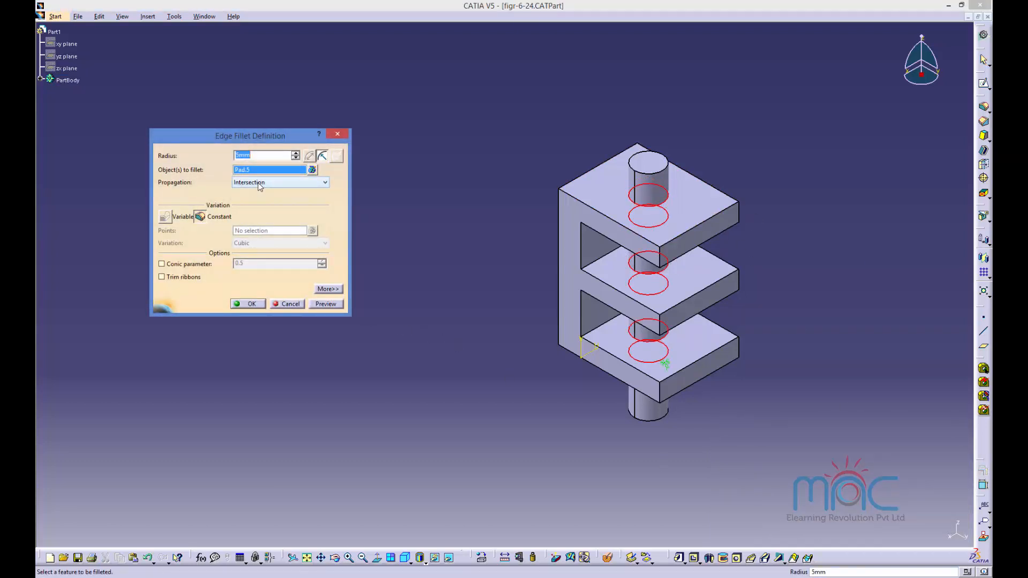
middle_drag(596, 431, 640, 257)
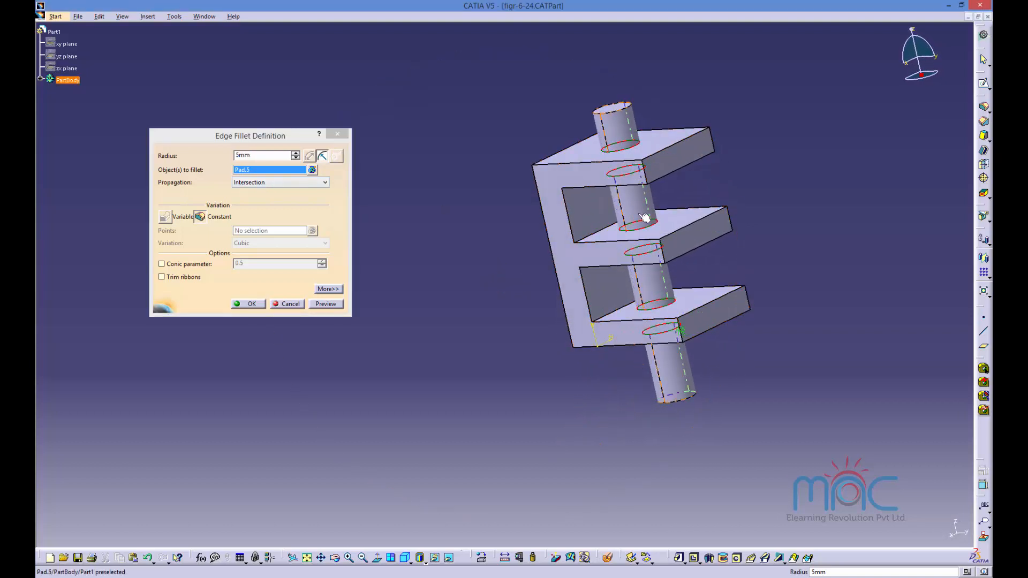
click(288, 305)
Step: Delete the existing edge fillet where the shaft meets the three plates
click(627, 151)
key(Delete)
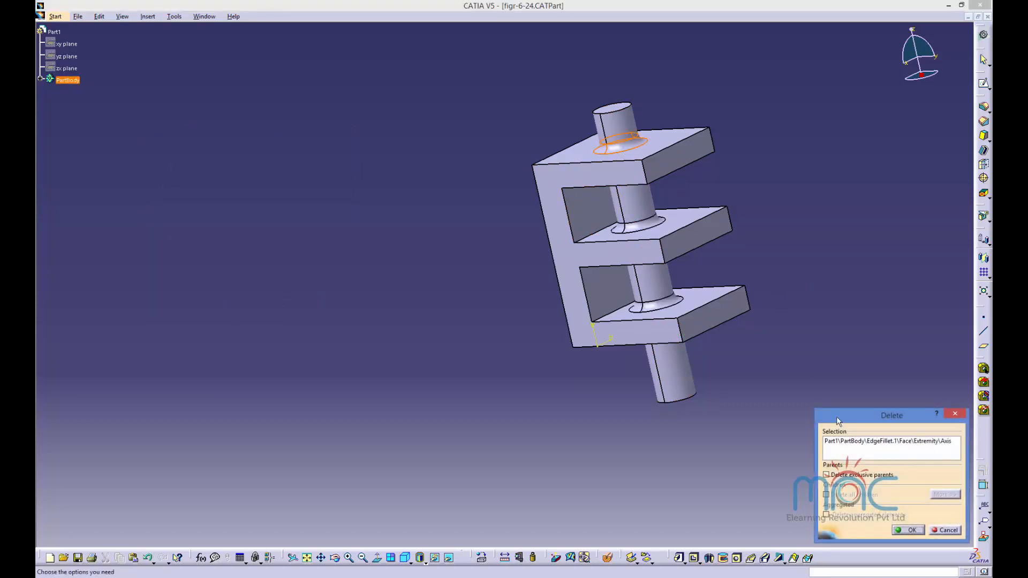
click(911, 530)
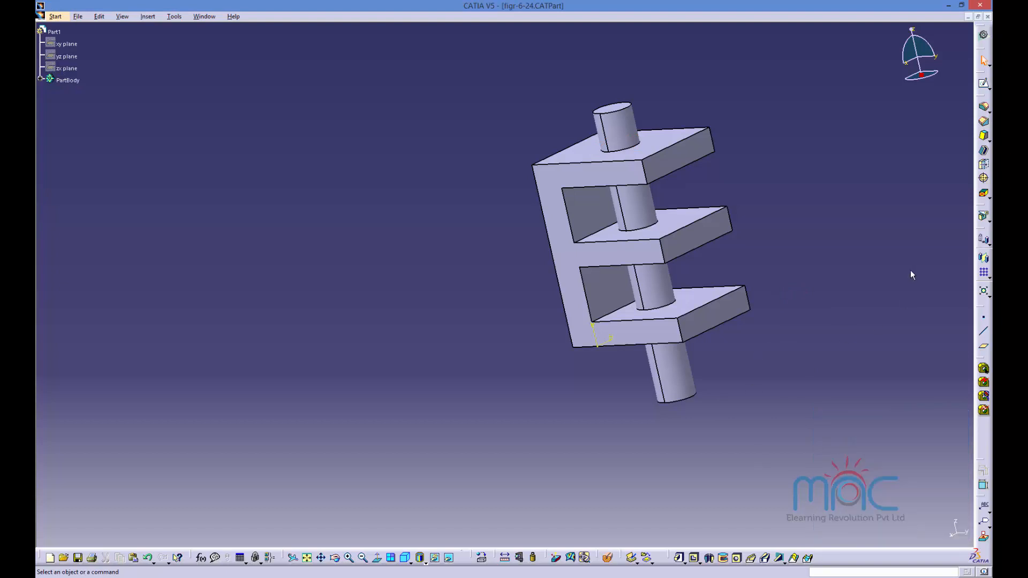
Step: Fillet the shaft's intersections with the plates at 5 mm radius using Intersection propagation, and inspect the result from several angles
click(984, 108)
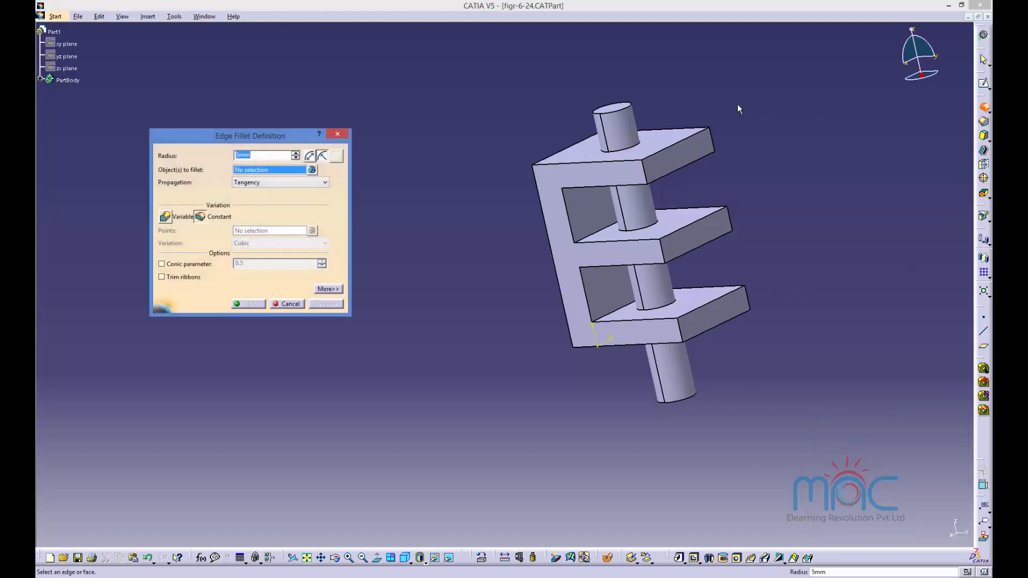
click(246, 182)
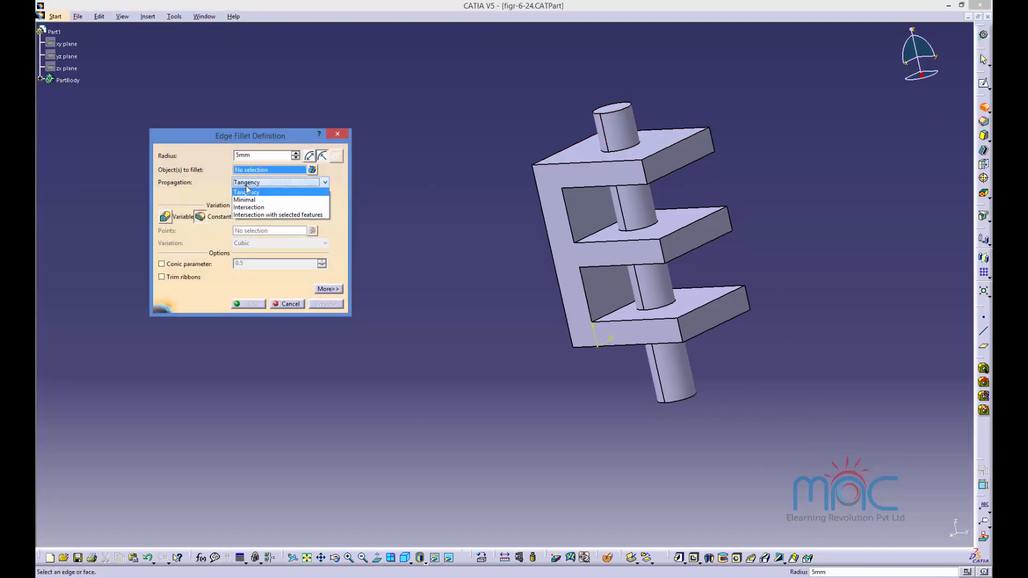
click(247, 208)
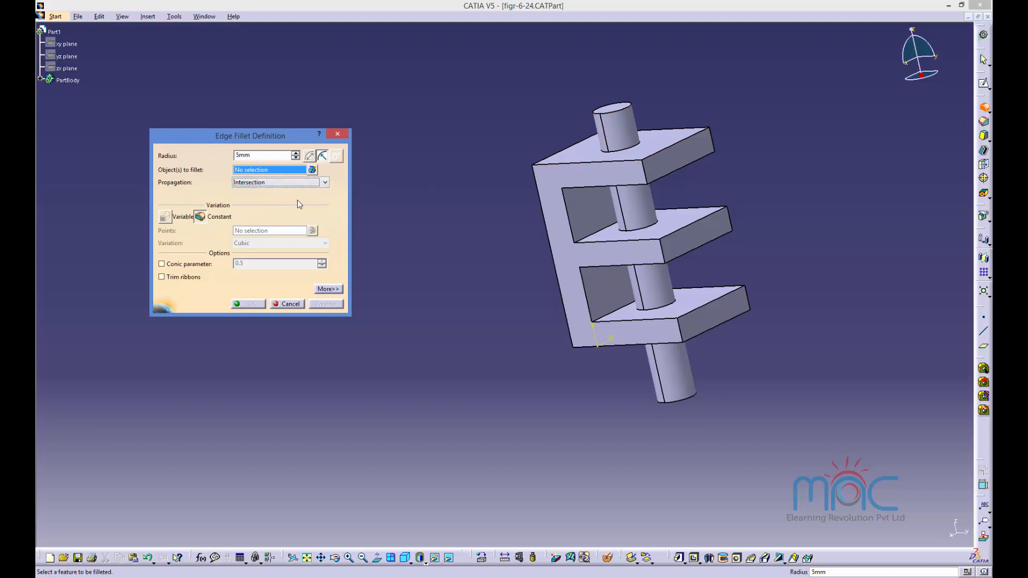
click(597, 179)
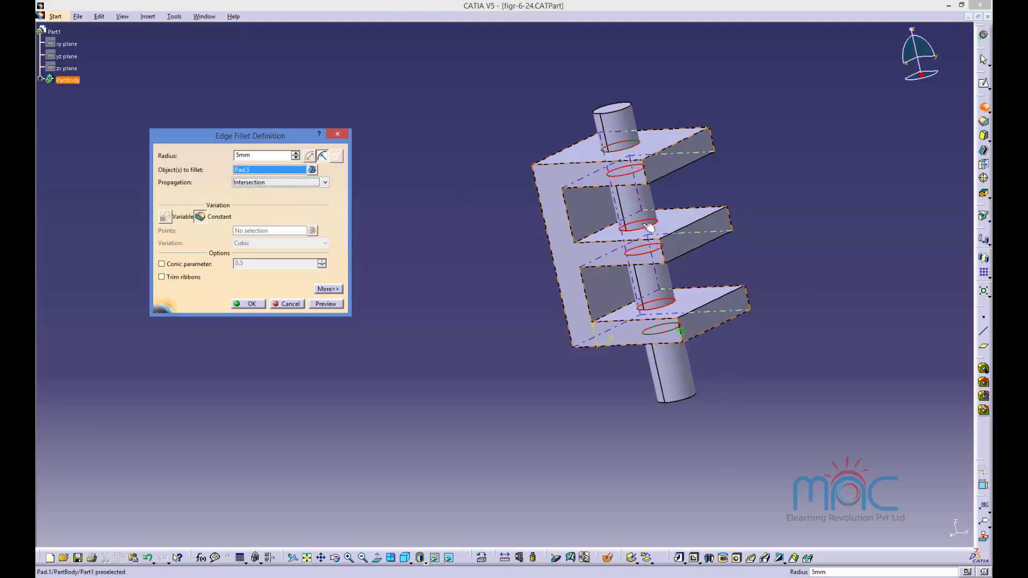
middle_drag(729, 381, 788, 345)
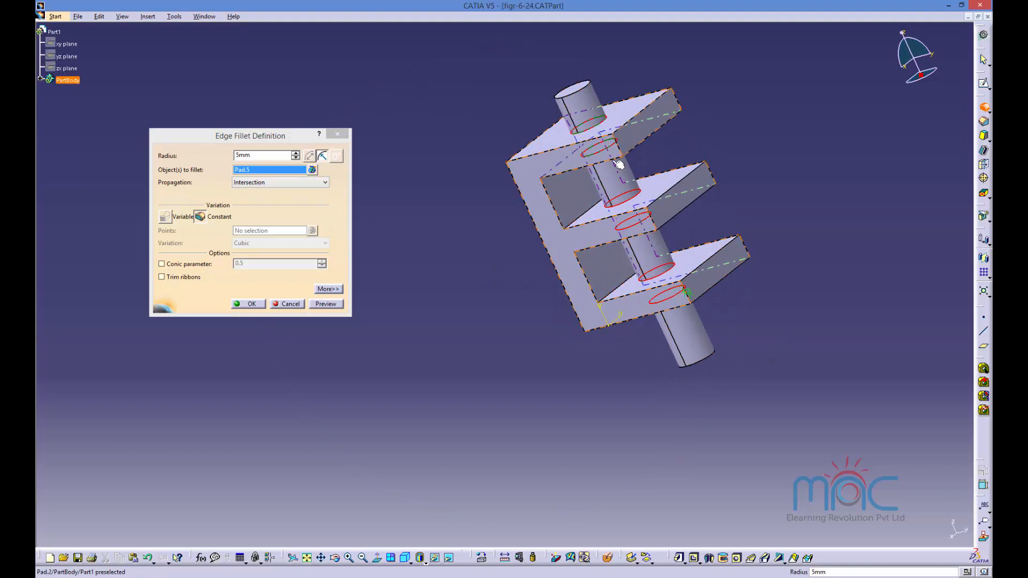
click(328, 305)
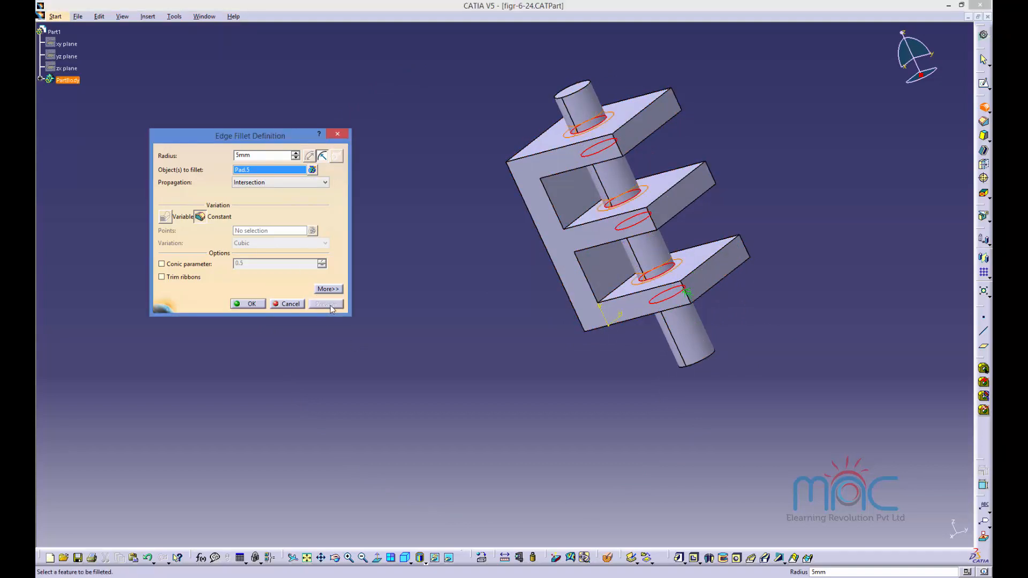
click(250, 304)
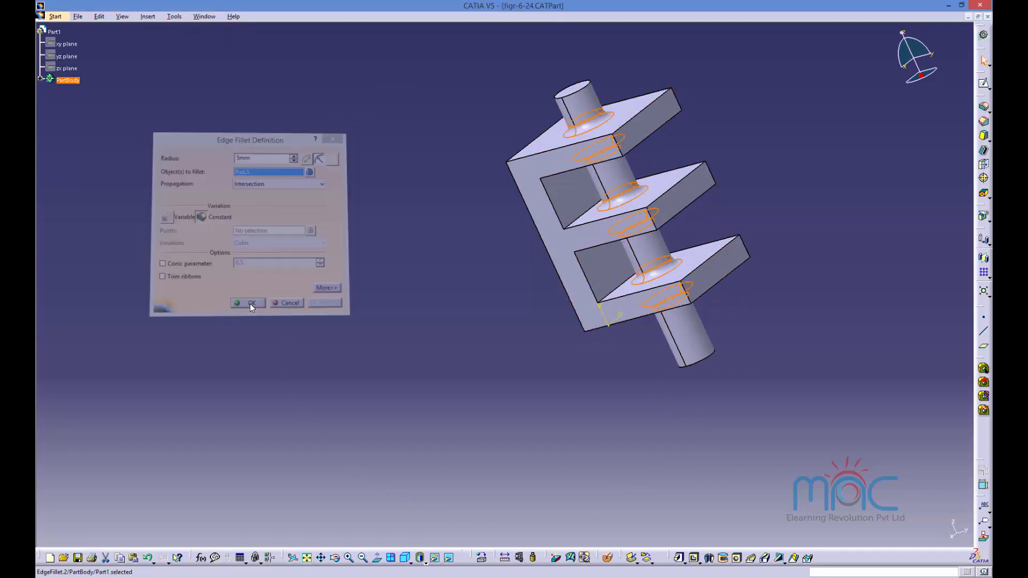
middle_drag(452, 291, 359, 280)
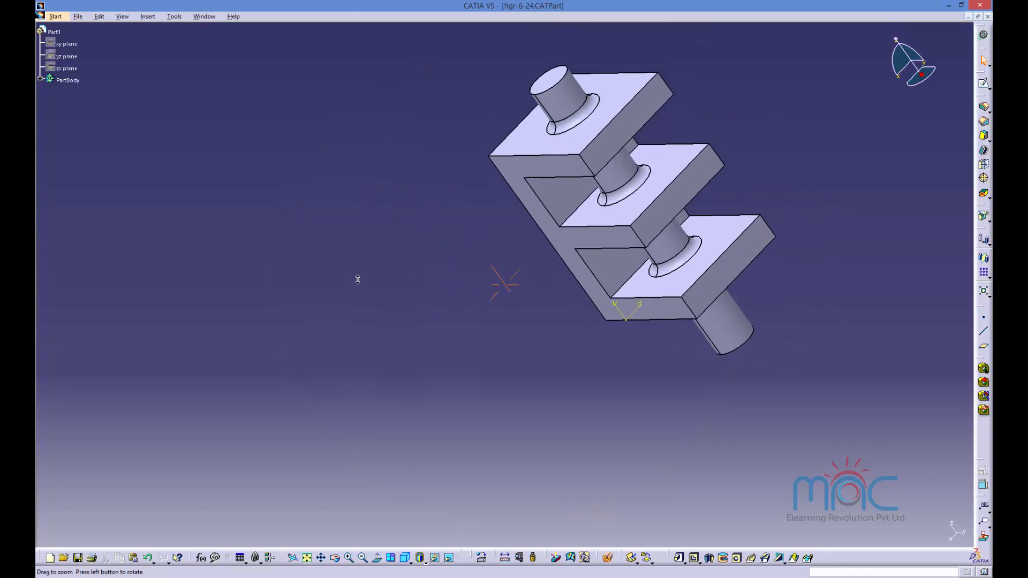
click(609, 202)
middle_drag(608, 202, 423, 276)
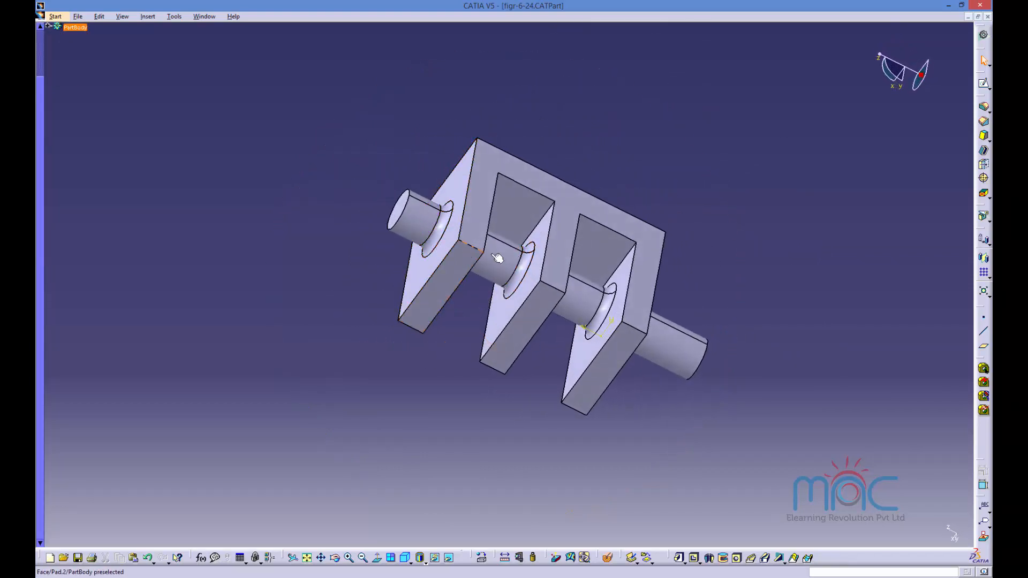
click(721, 316)
Step: Open the part file figr-6-25.CATPart and dismiss the incident report
click(77, 16)
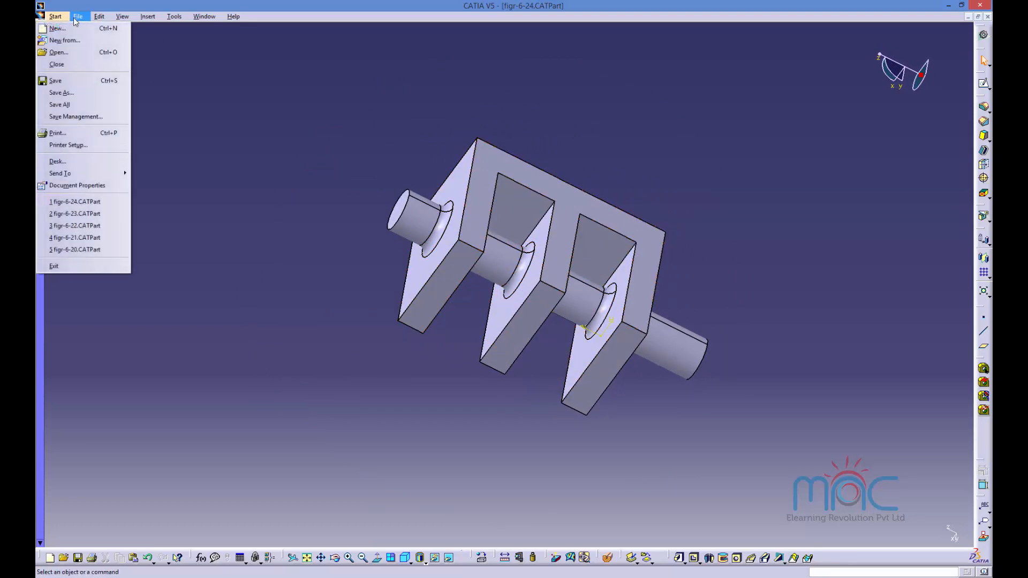
click(63, 53)
click(354, 262)
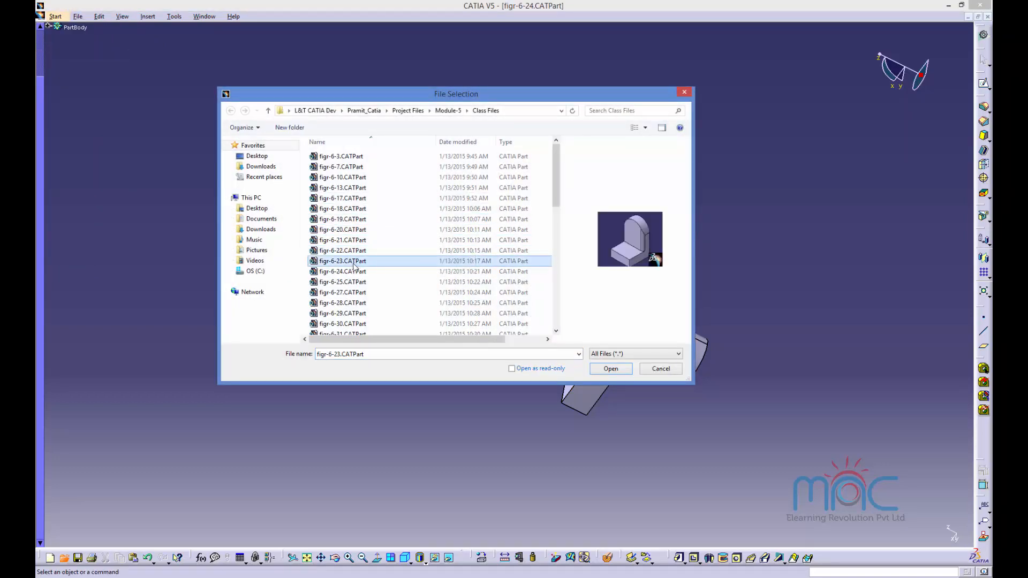
click(342, 283)
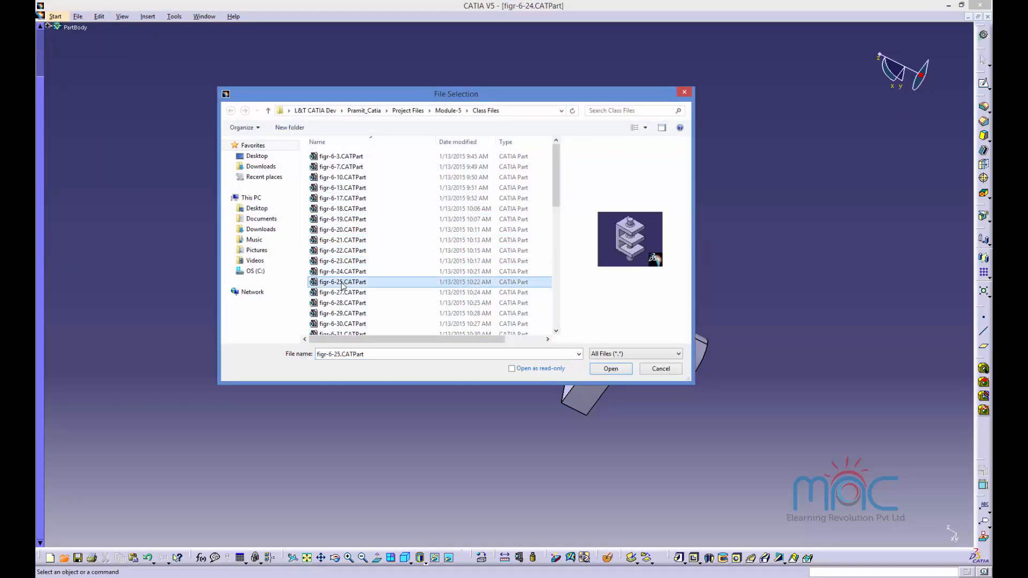
double_click(343, 282)
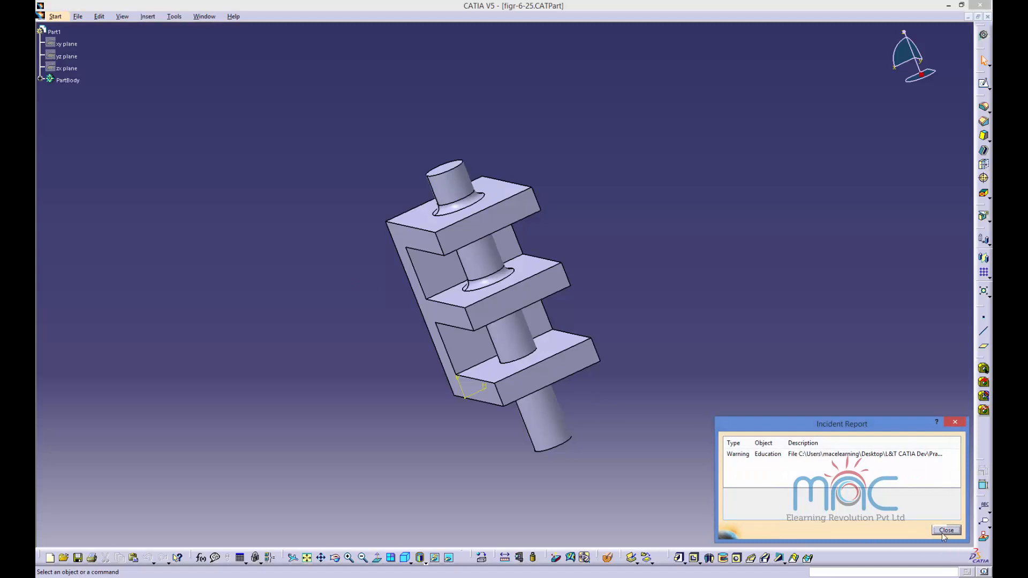
click(946, 530)
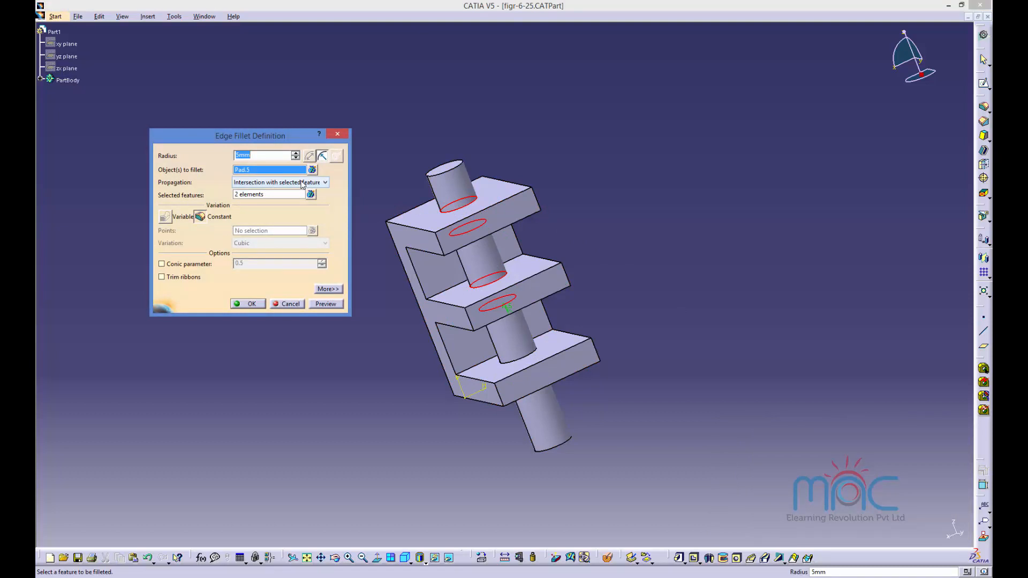
Step: Review the selected features in the existing shaft fillet's definition and delete that fillet
click(254, 196)
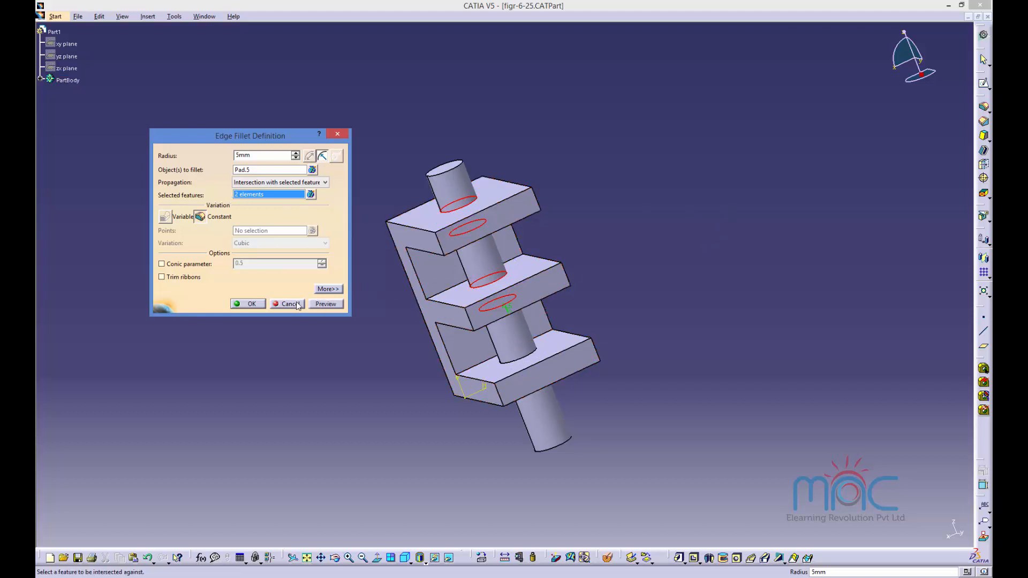
click(252, 304)
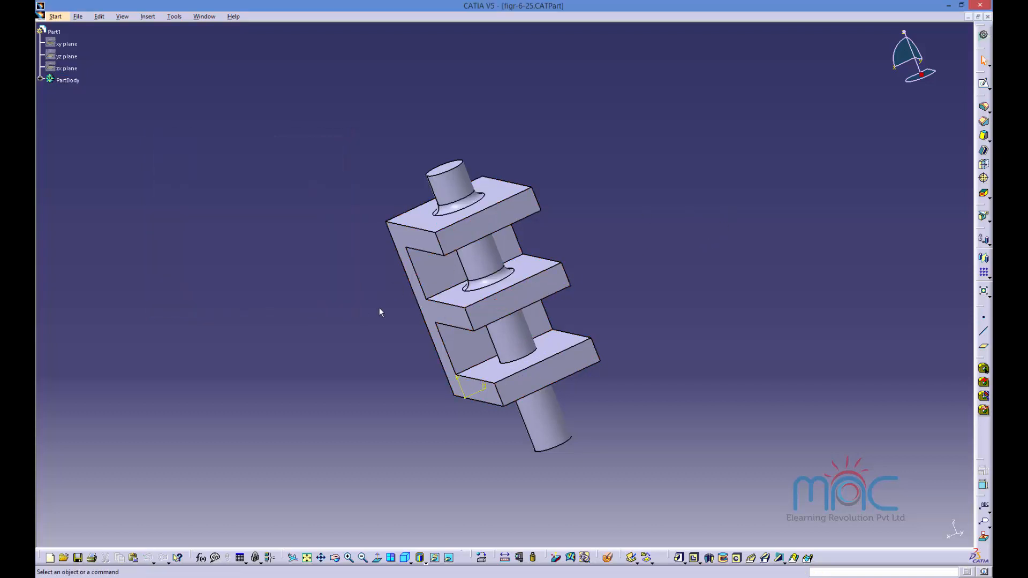
click(471, 206)
key(Delete)
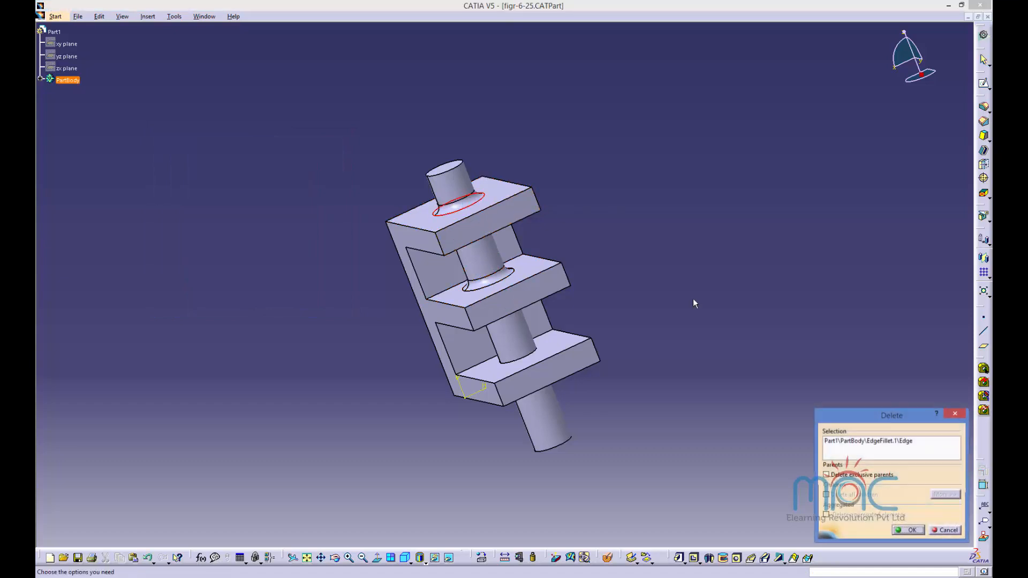
key(Return)
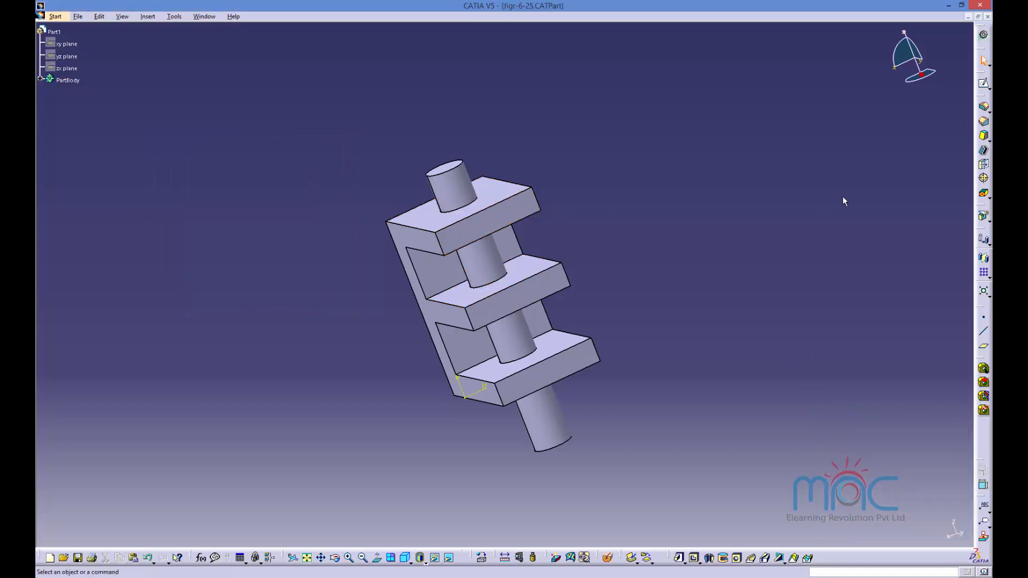
Step: Set up a 5 mm edge fillet with Intersection with selected features propagation, choosing the shaft and the uppermost plate as selected features
click(983, 107)
click(258, 183)
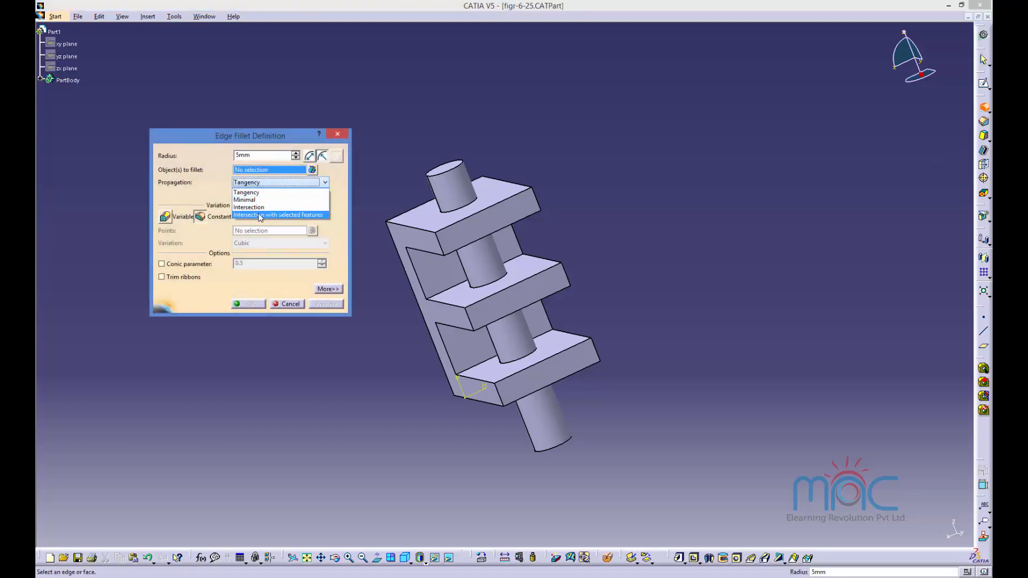
click(260, 215)
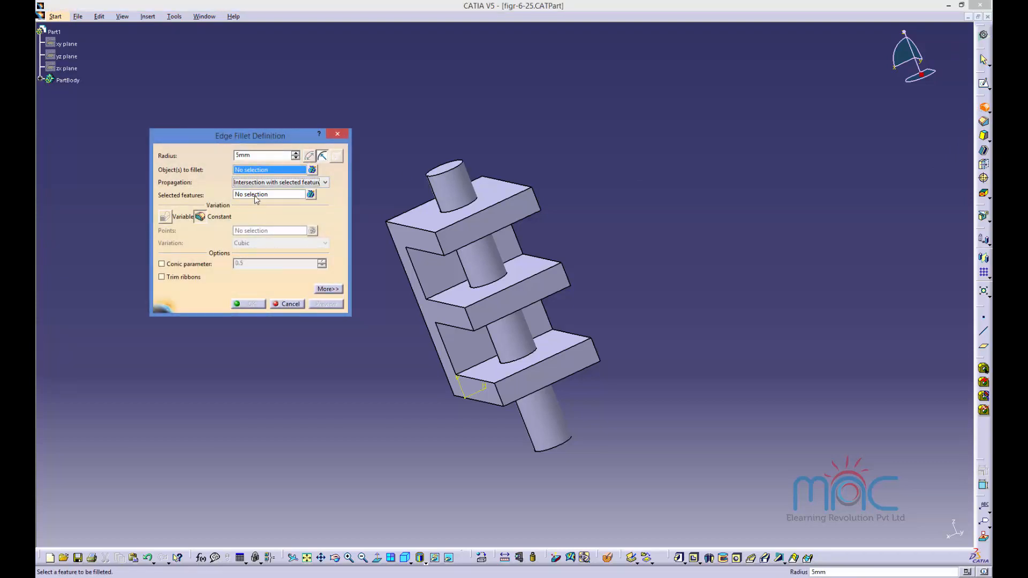
click(256, 196)
click(501, 225)
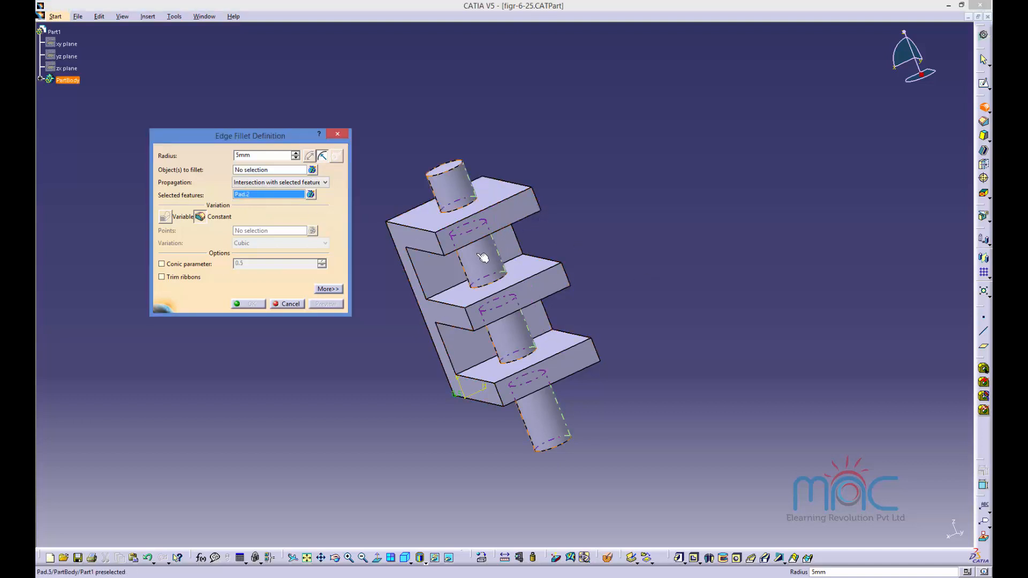
click(483, 258)
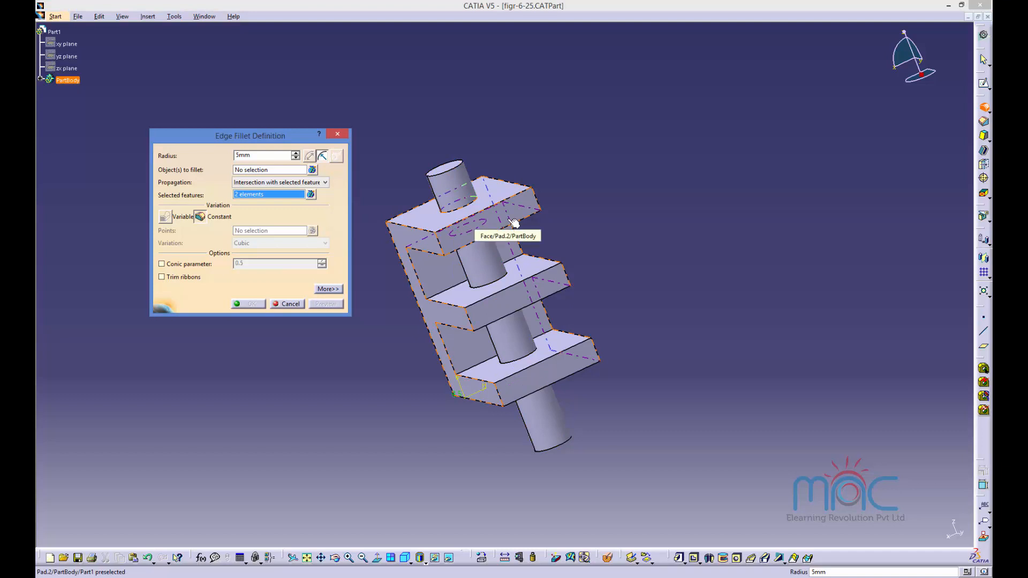
click(513, 223)
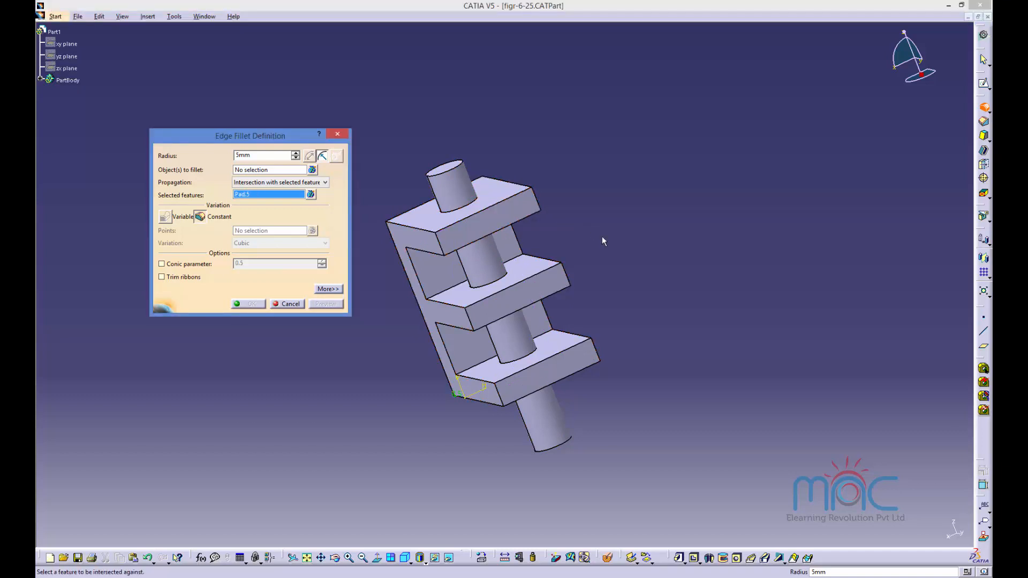
click(489, 213)
Step: Choose the shaft as the object to fillet and preview the 5 mm fillet against the selected features
click(253, 172)
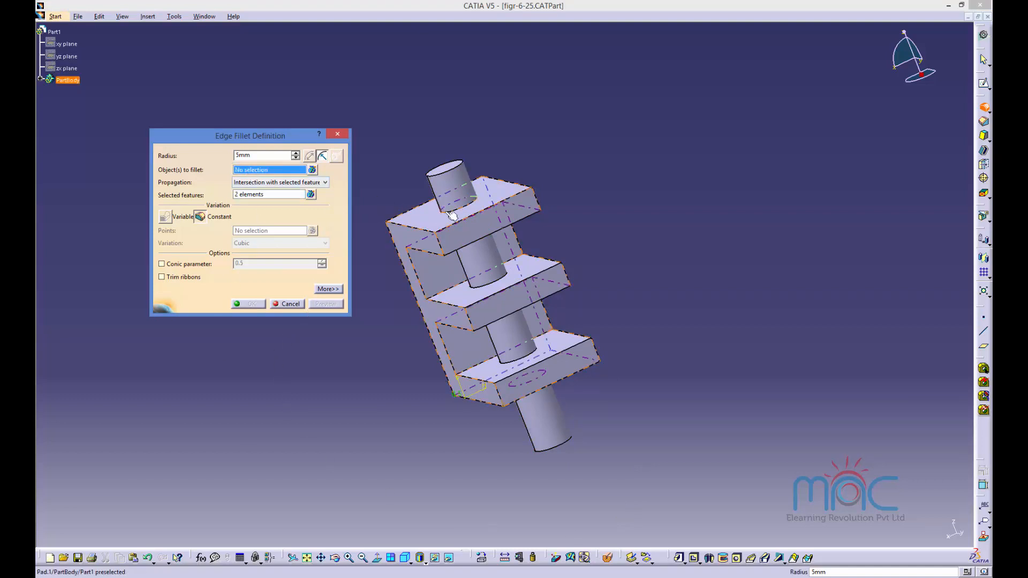
click(474, 210)
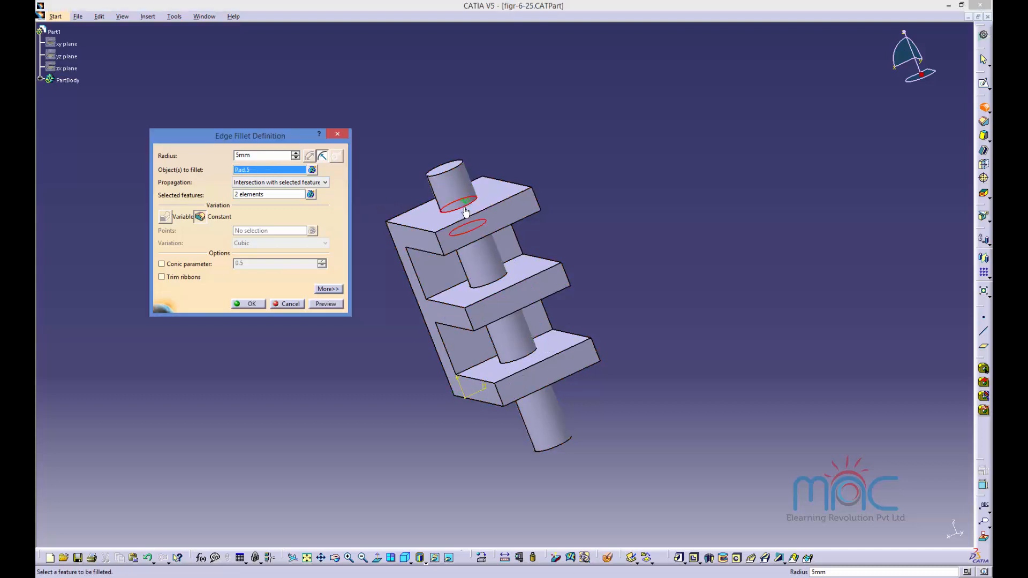
click(505, 280)
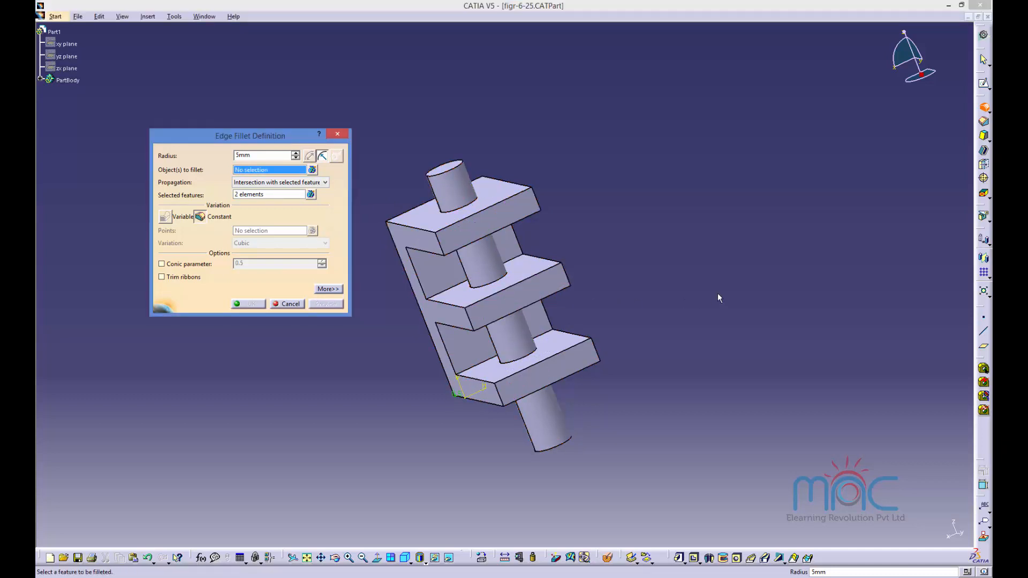
click(471, 218)
click(494, 279)
click(502, 284)
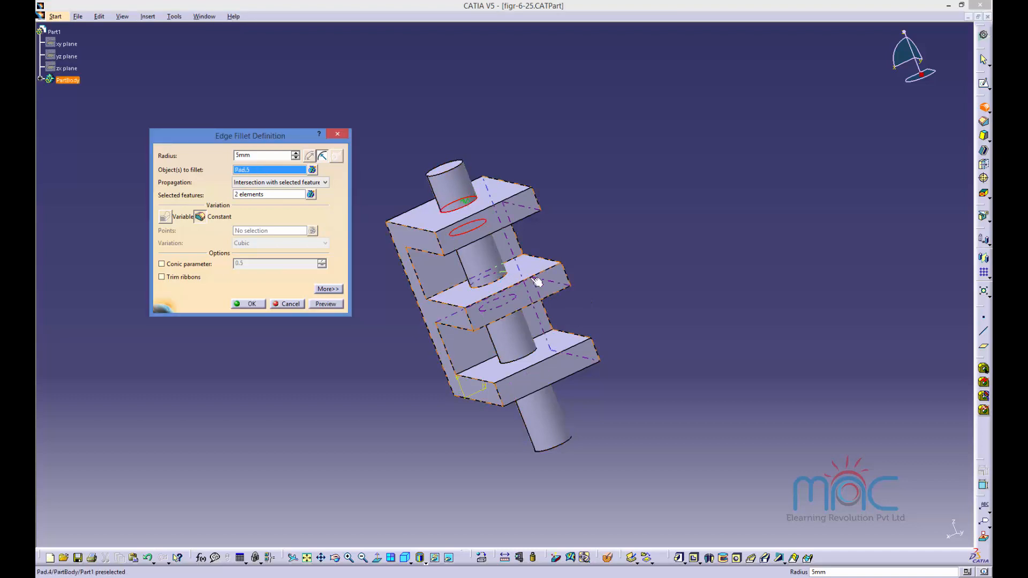
click(323, 305)
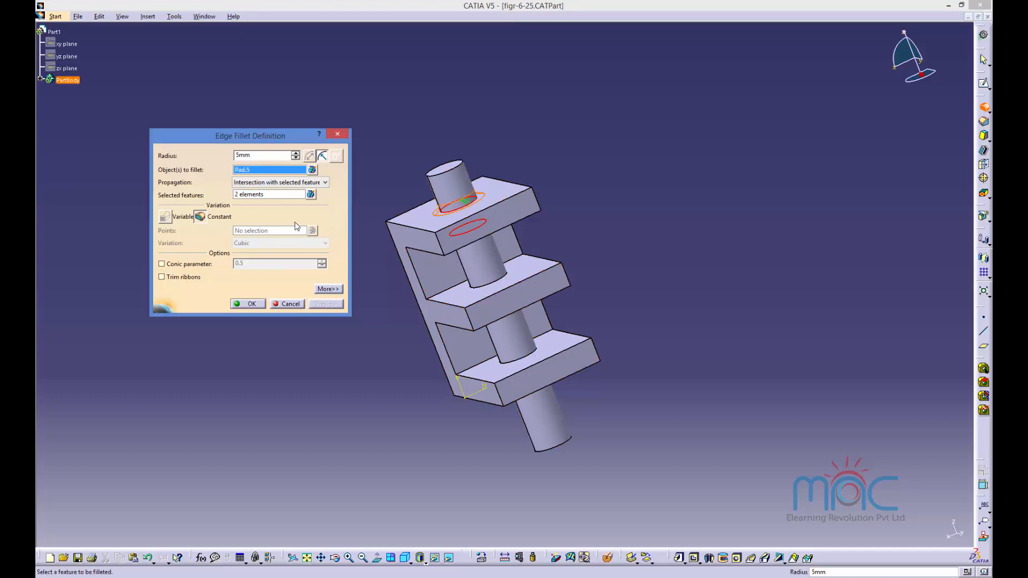
Step: List the objects to fillet and choose the shaft again as the filleted object
click(312, 170)
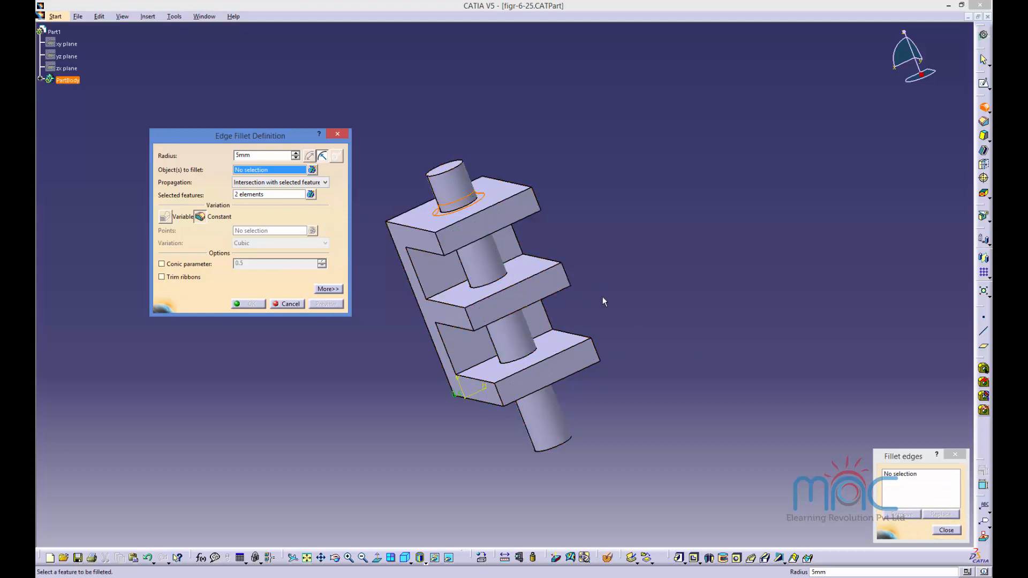
click(904, 474)
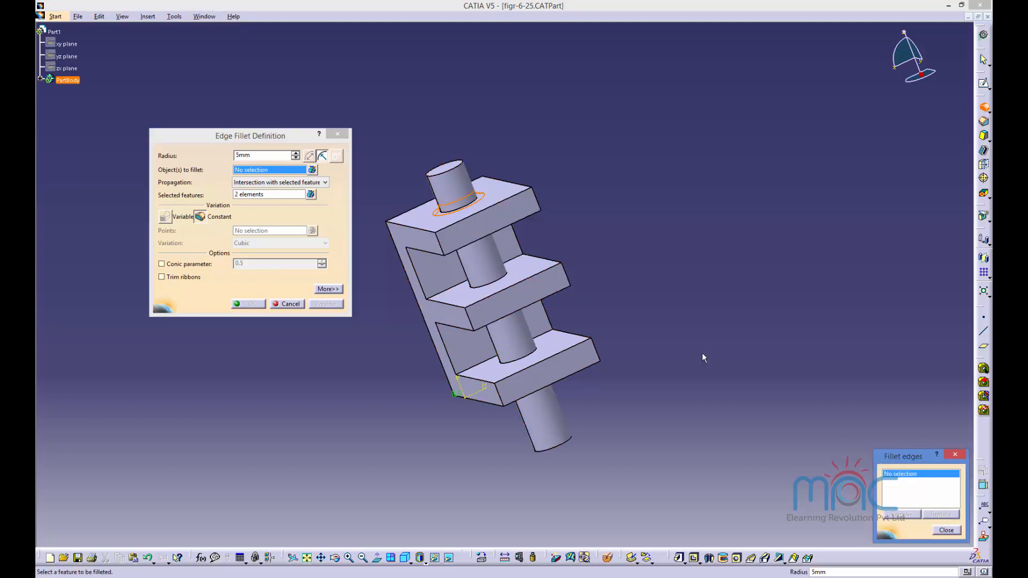
click(499, 279)
middle_drag(497, 317, 540, 306)
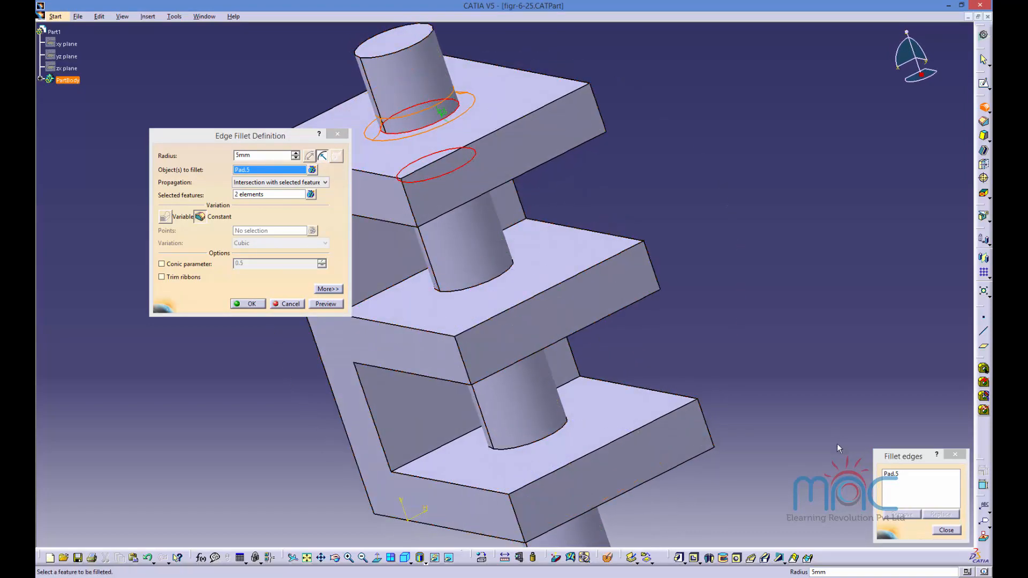
click(894, 475)
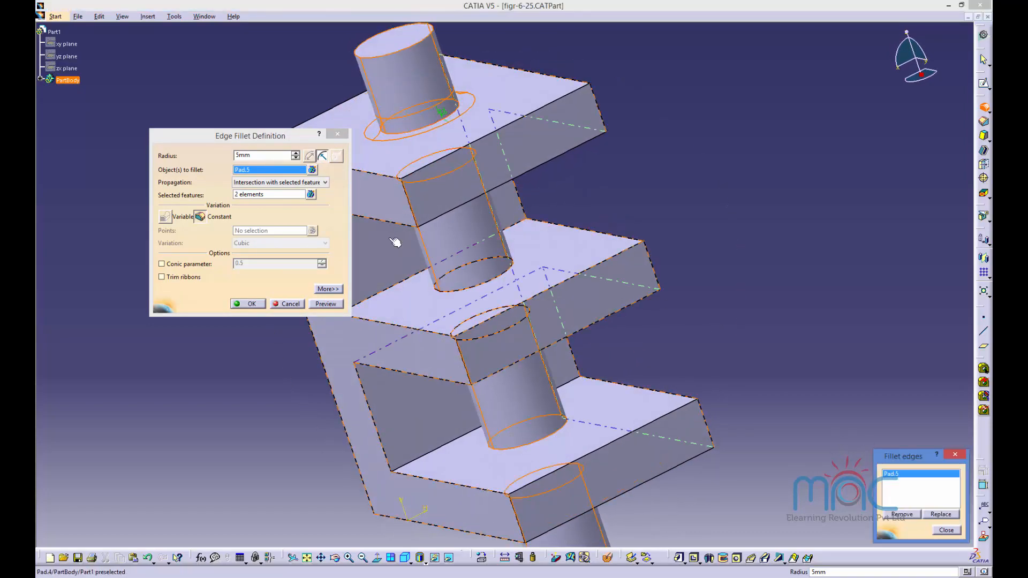
Step: Update the selected features to include the middle plate, then preview and create the 5 mm shaft fillet
click(248, 195)
click(464, 267)
click(459, 323)
click(464, 327)
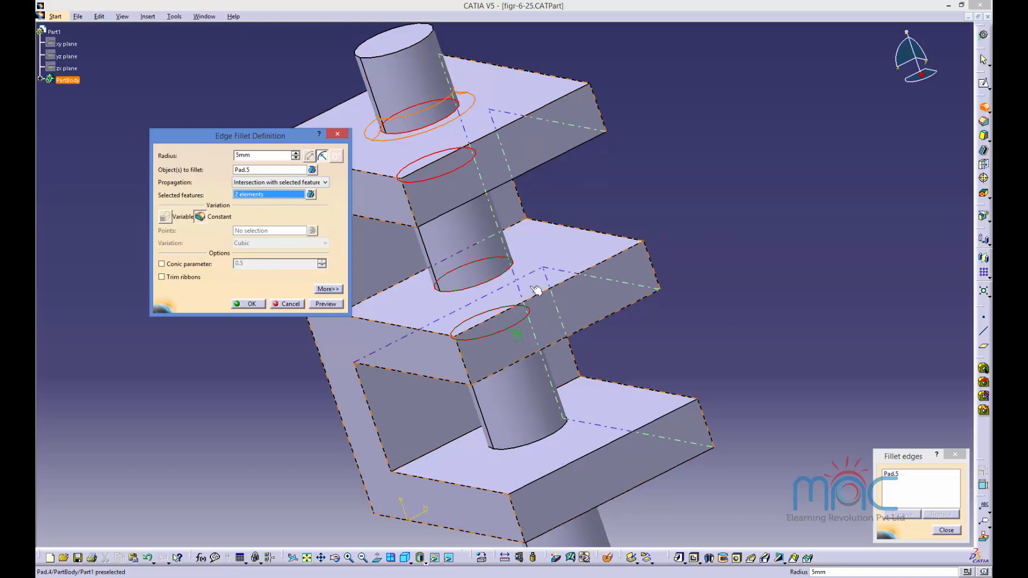
middle_drag(541, 296, 699, 225)
click(320, 304)
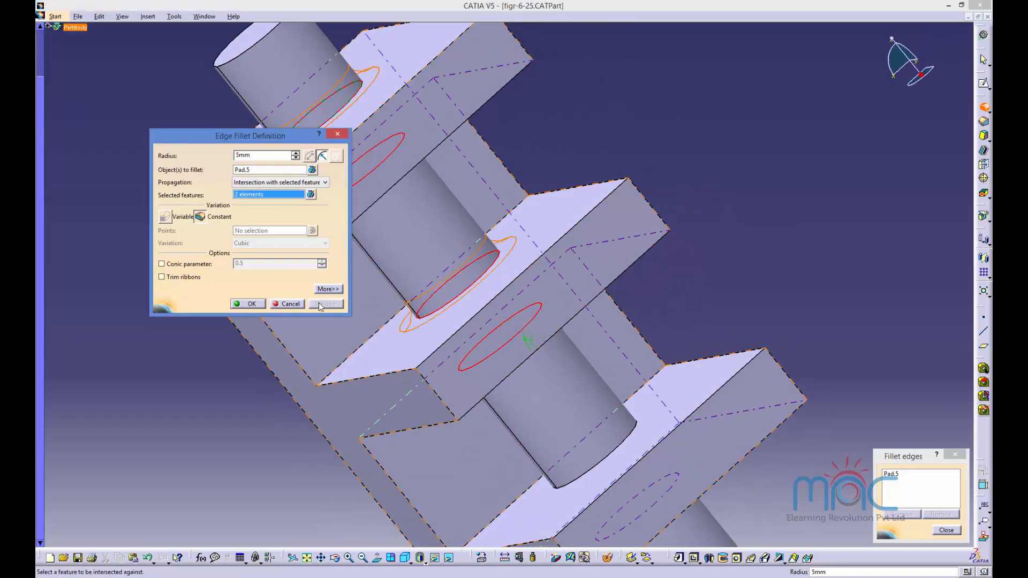
click(249, 304)
Step: Reopen the shaft fillet's definition and inspect each plate in its list of selected features
middle_drag(321, 413, 336, 303)
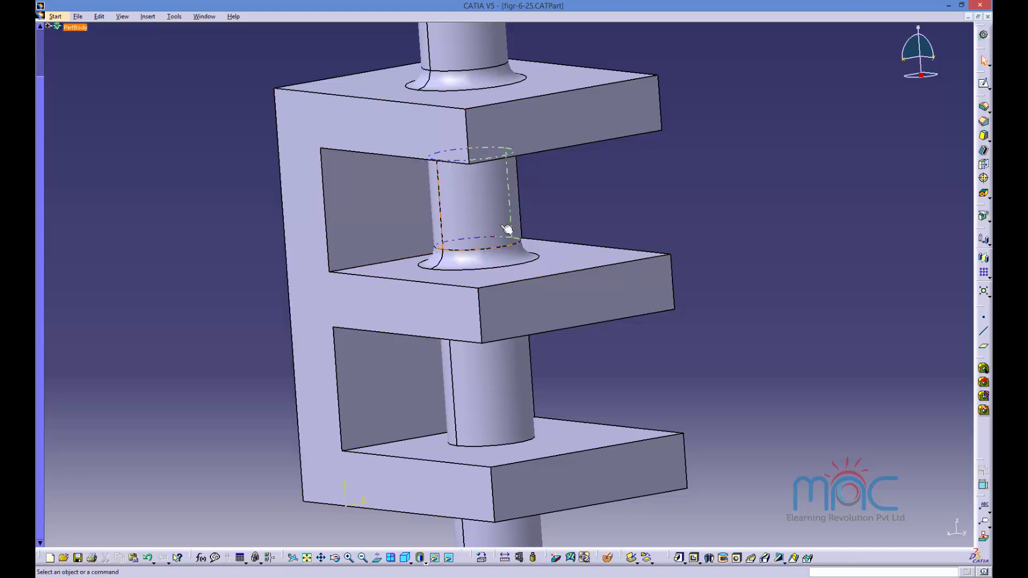
double_click(482, 260)
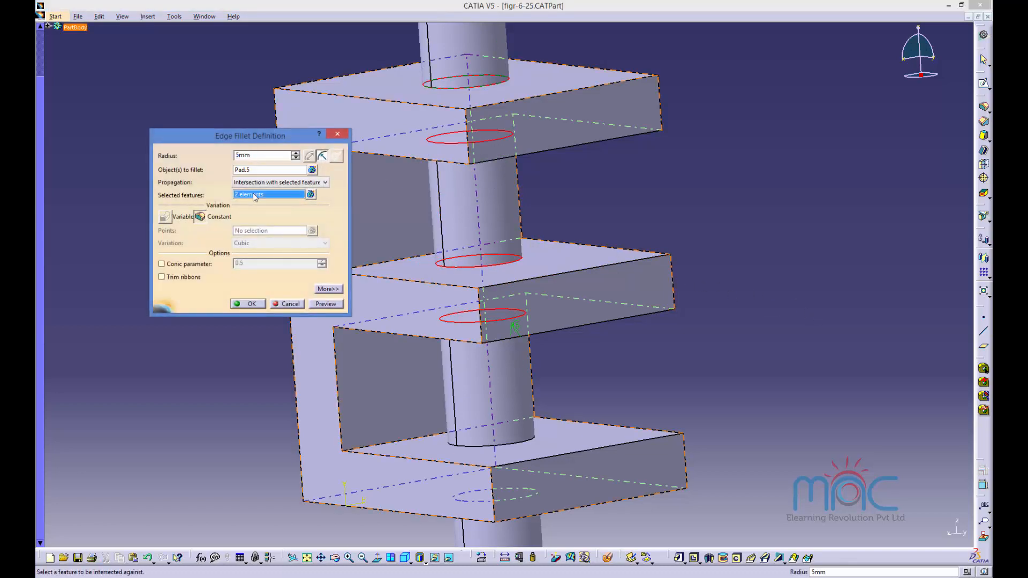
click(311, 194)
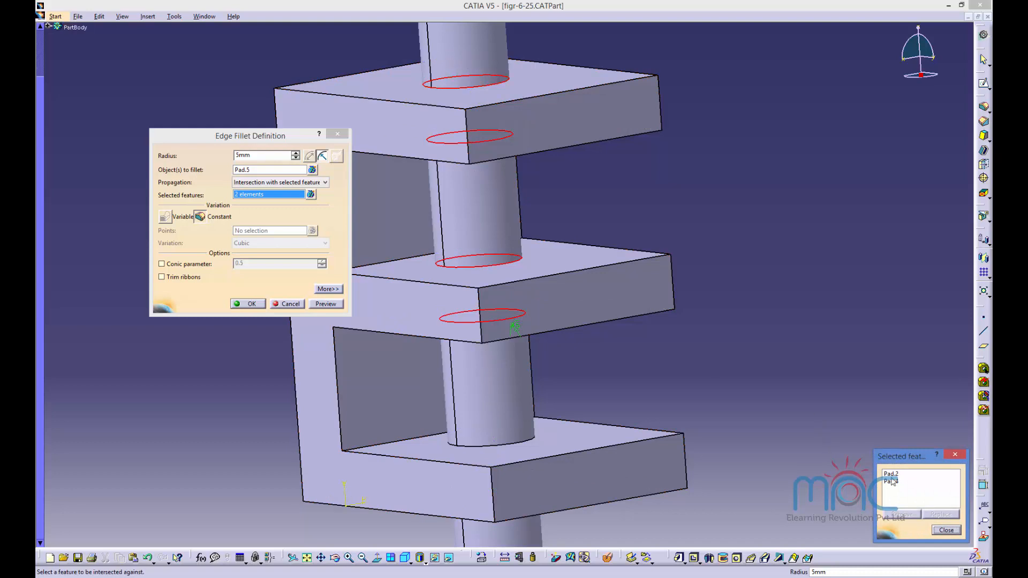
click(891, 474)
click(892, 481)
click(895, 474)
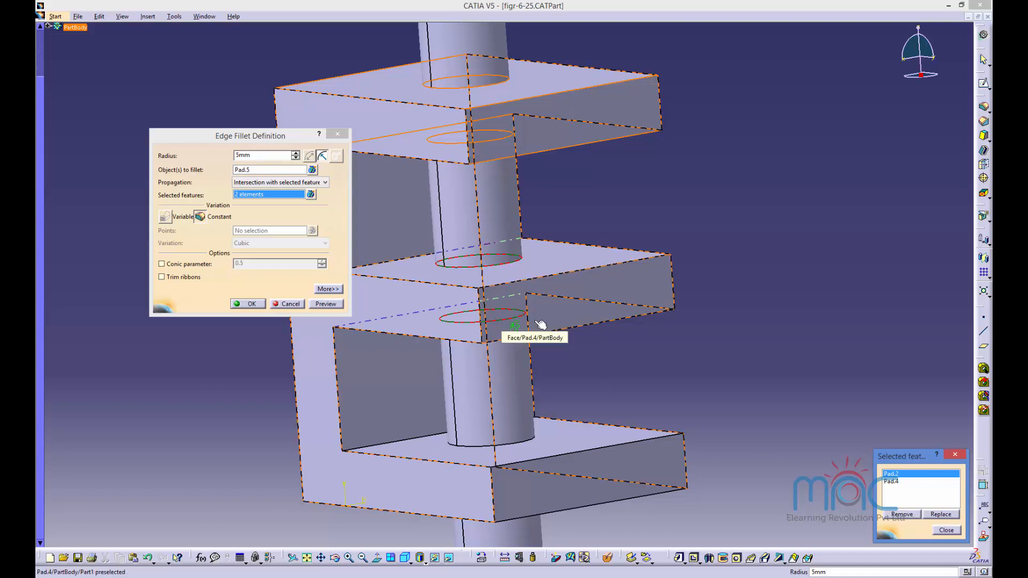
Step: Add the lowest plate to the shaft fillet's selected features and remove it again
click(637, 478)
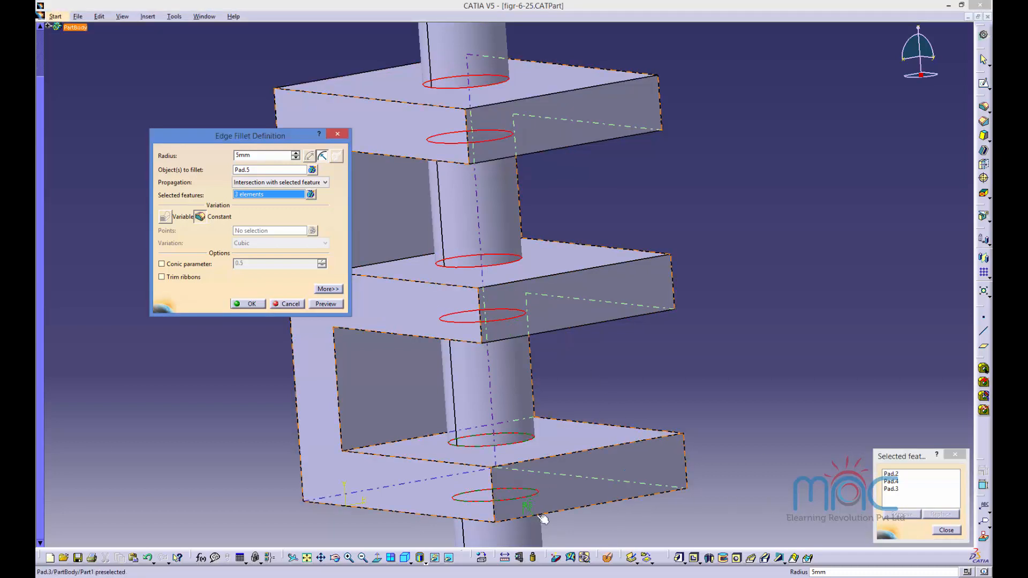
click(893, 489)
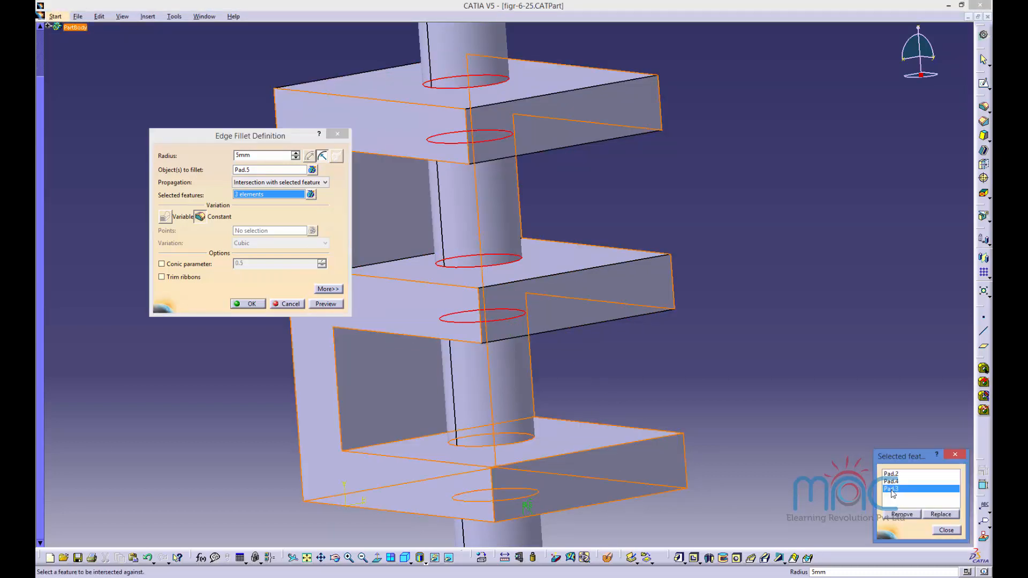
click(903, 514)
click(531, 321)
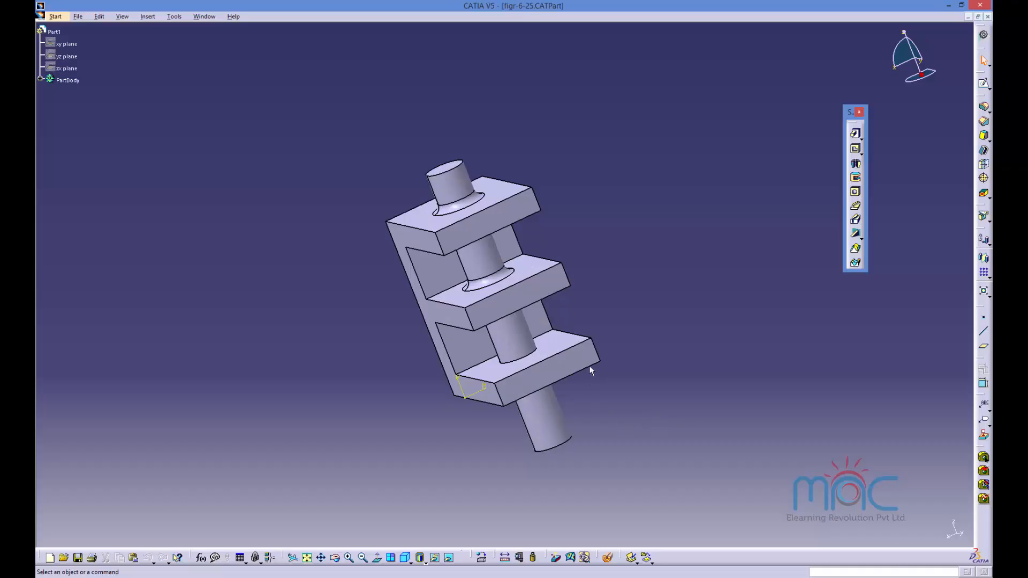
Step: Open the part file figr-6-27.CATPart and dismiss the incident report
click(78, 17)
click(69, 37)
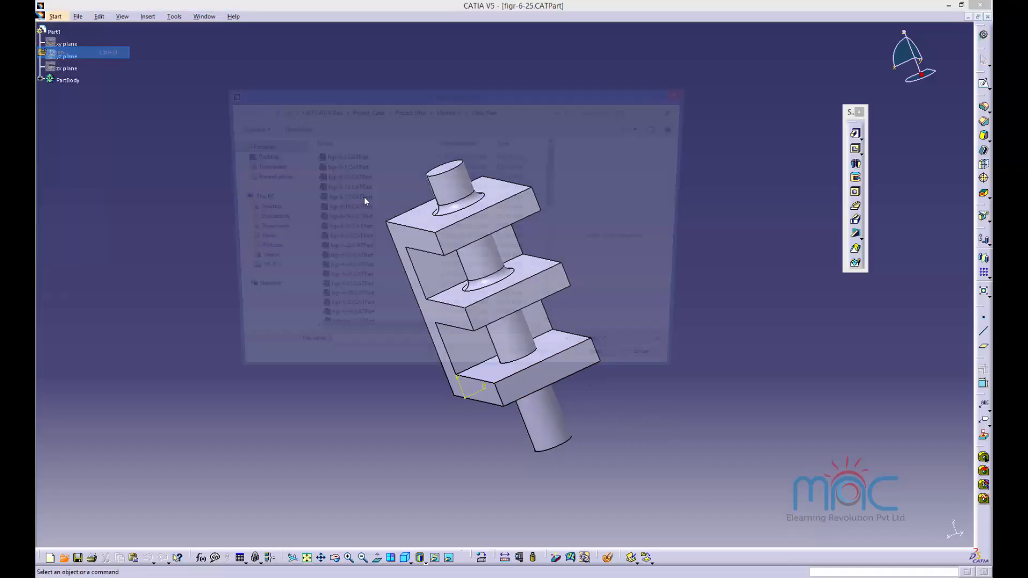
click(349, 293)
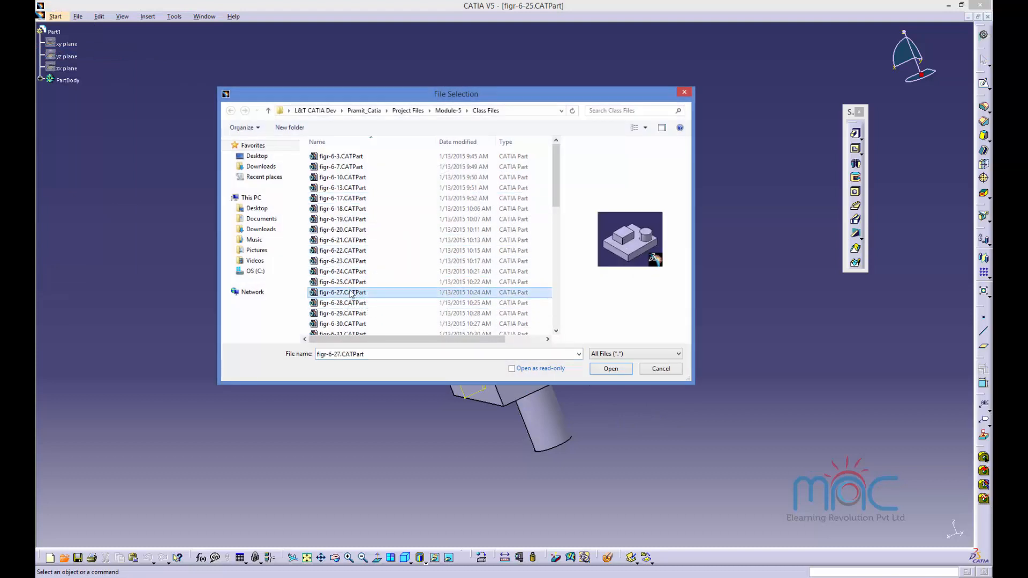
click(610, 369)
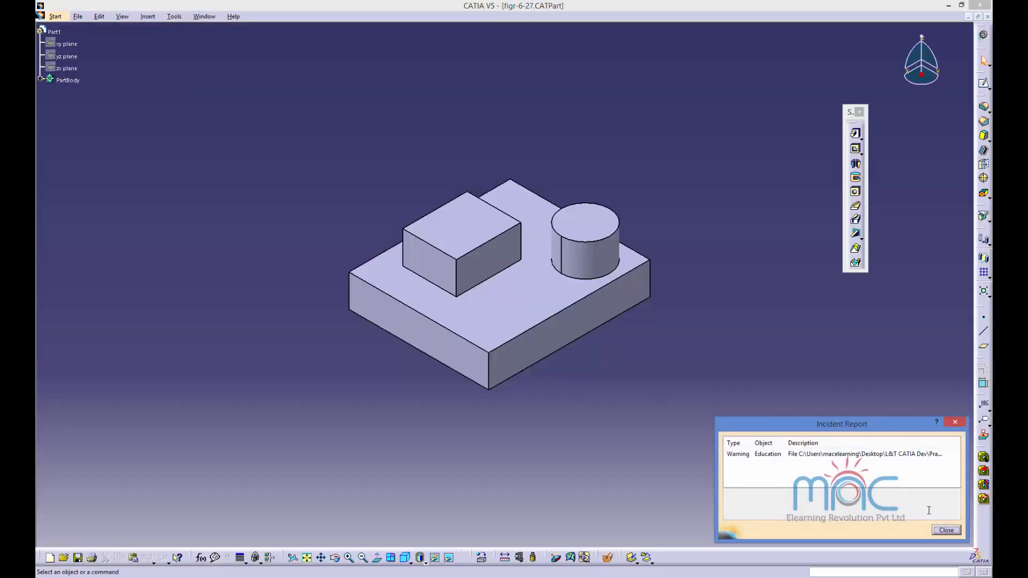
click(945, 536)
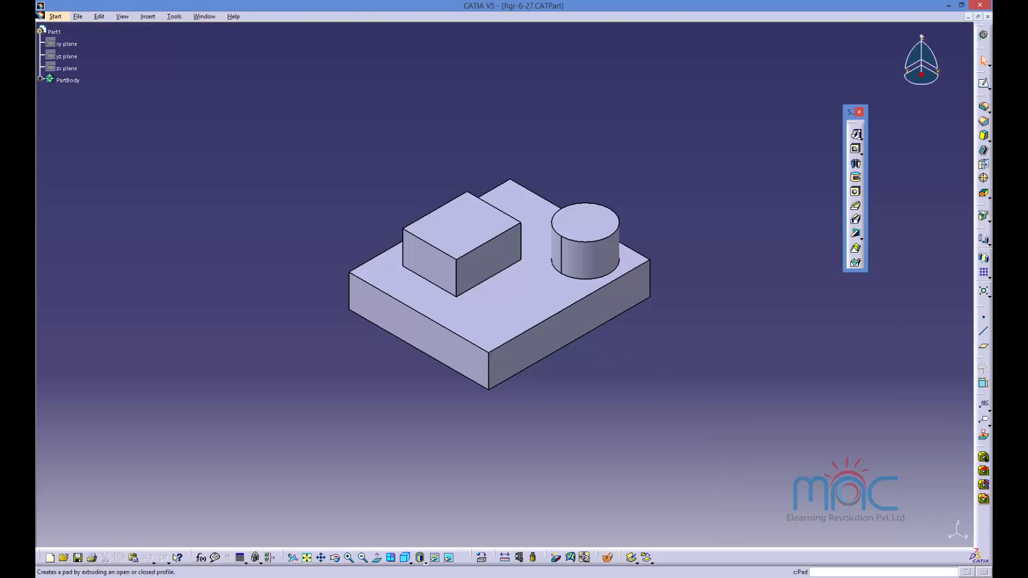
Step: Start a variable-radius edge fillet on the base block's upper edge beside the rectangular boss
click(984, 107)
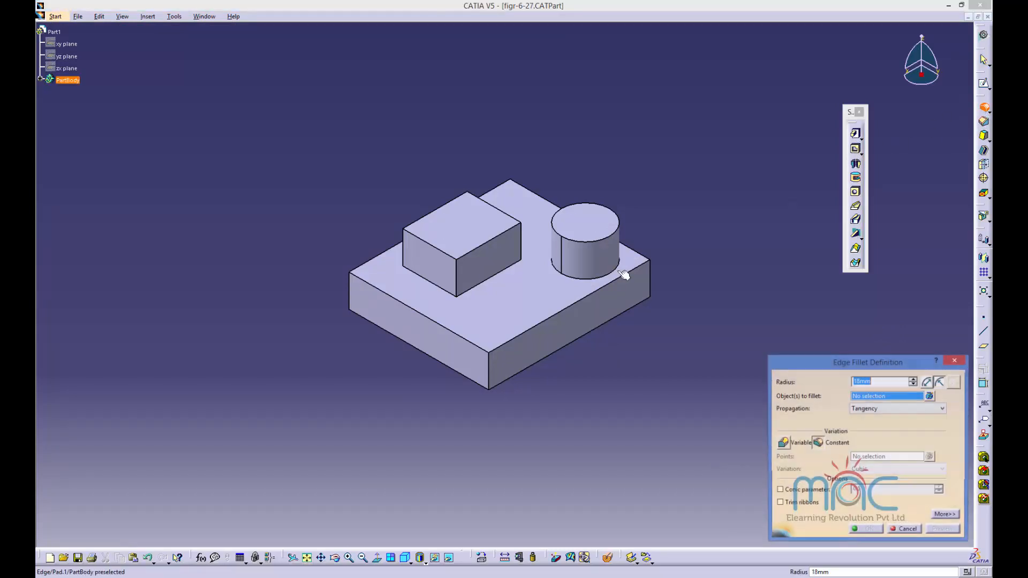
click(783, 442)
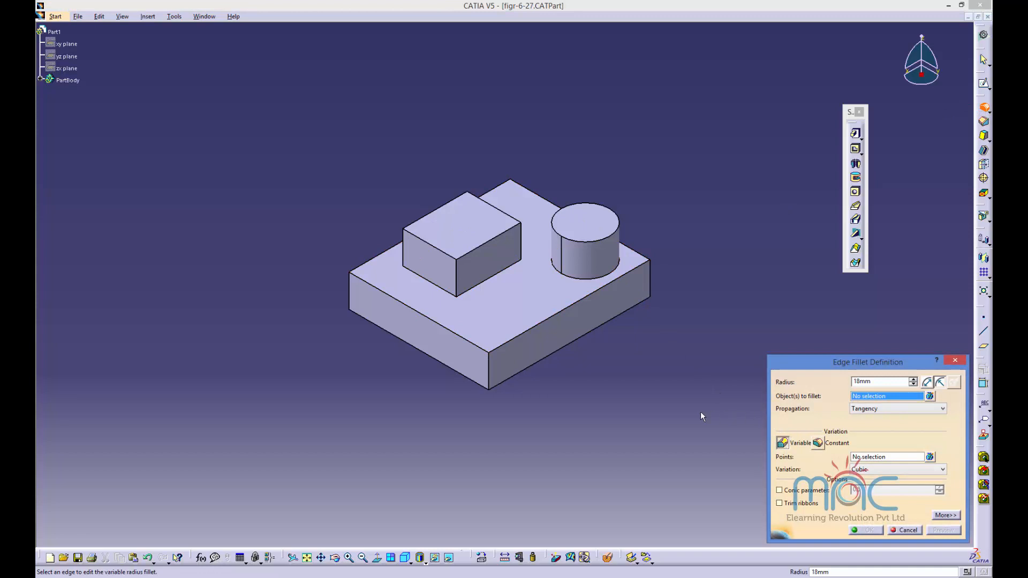
click(470, 343)
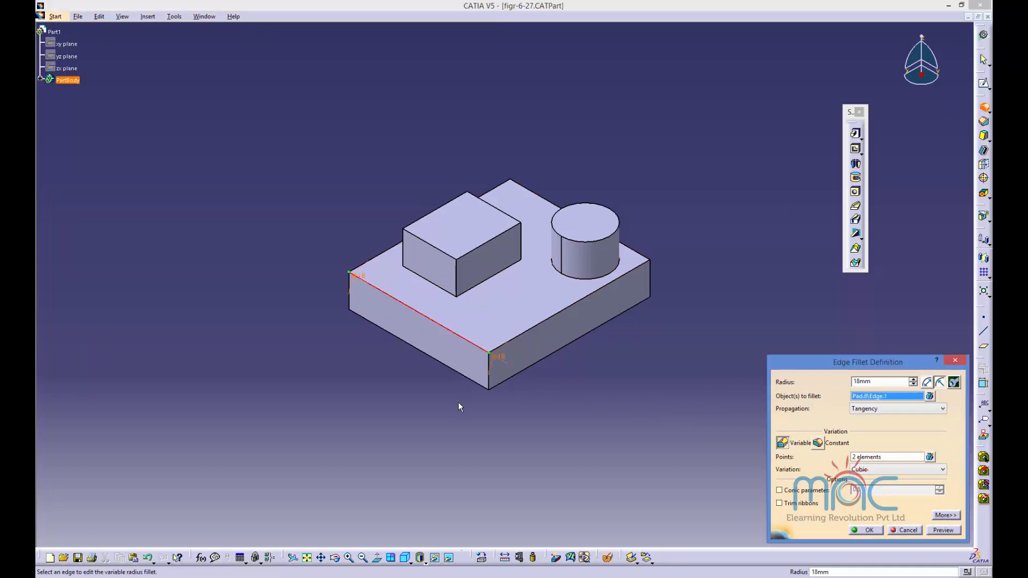
Step: Set the variable fillet's radius to 10 mm at the edge's far end and 22 mm at the block's front corner
double_click(359, 277)
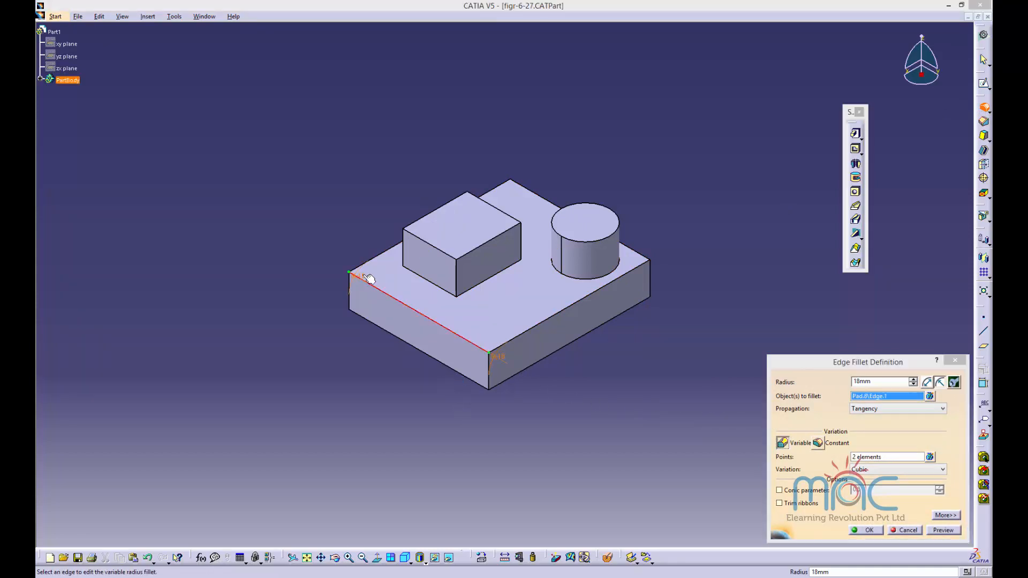
text(10mm)
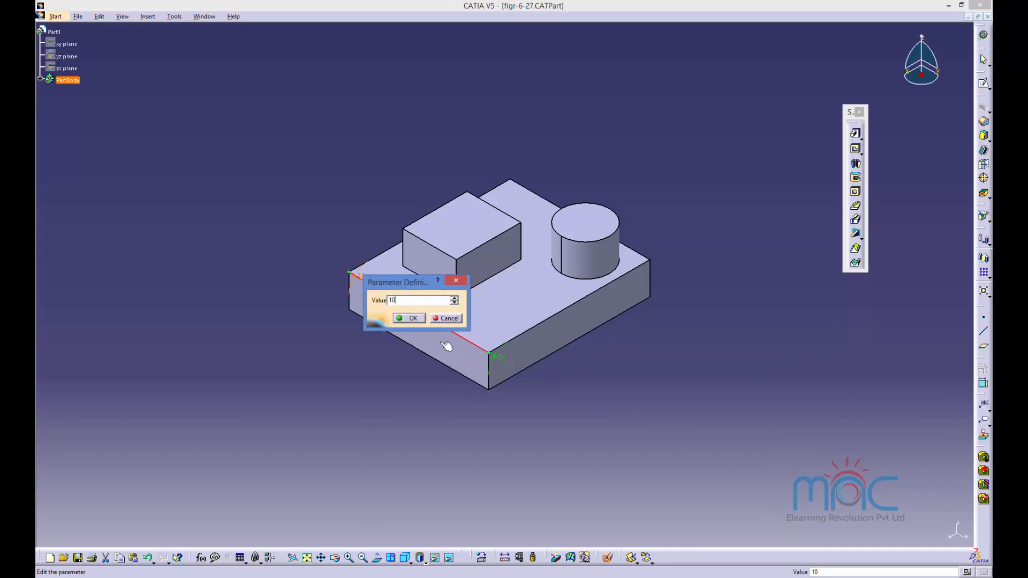
click(409, 318)
double_click(497, 358)
text(22mm)
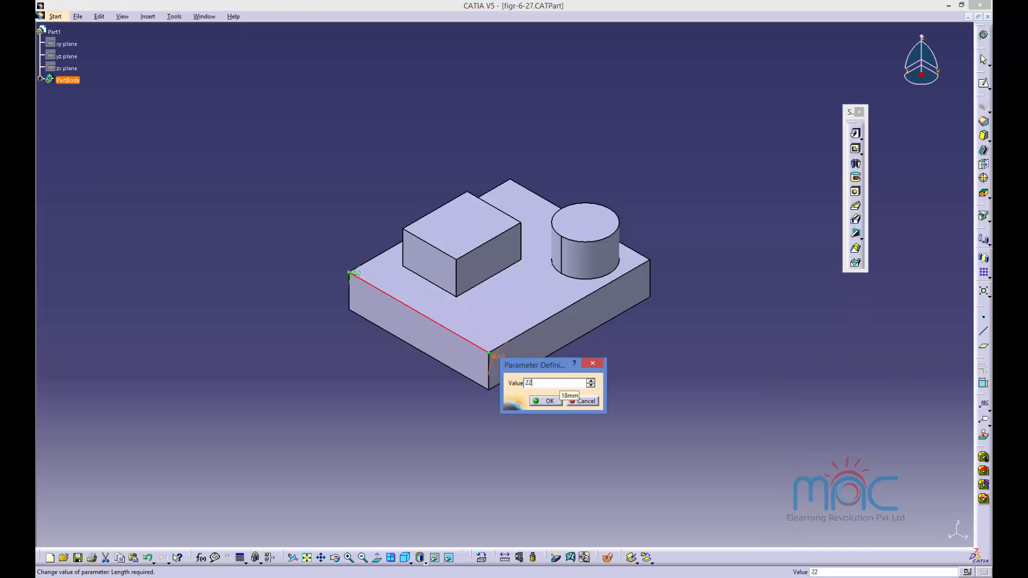
click(547, 402)
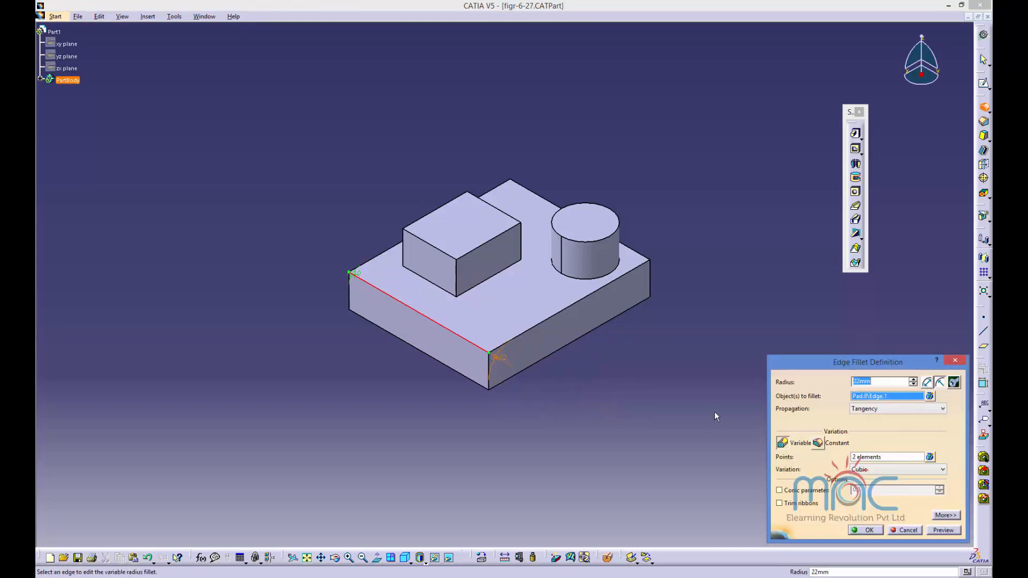
Step: Compare previews of the variable fillet using Cubic and Linear variation
click(869, 470)
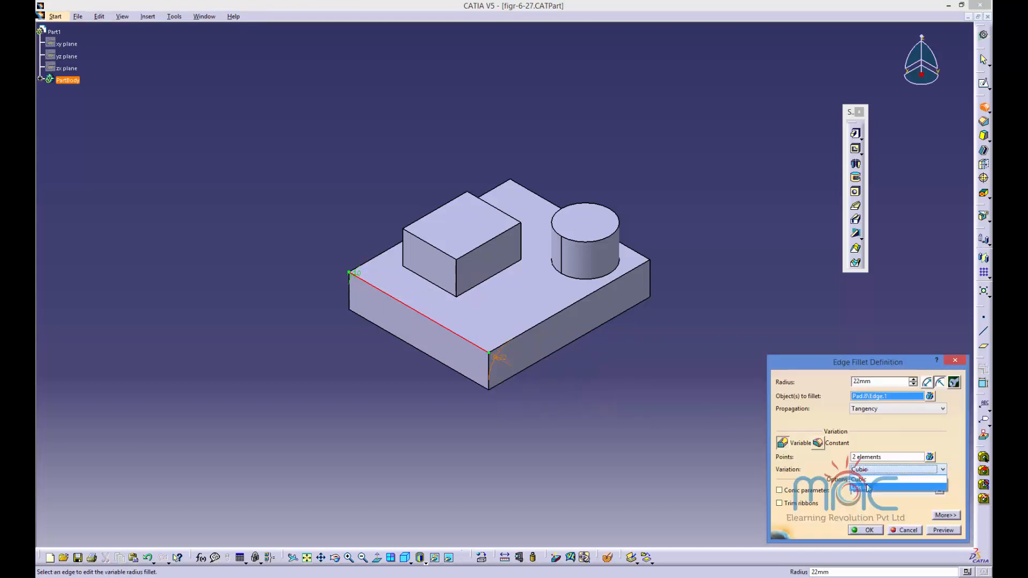
click(869, 480)
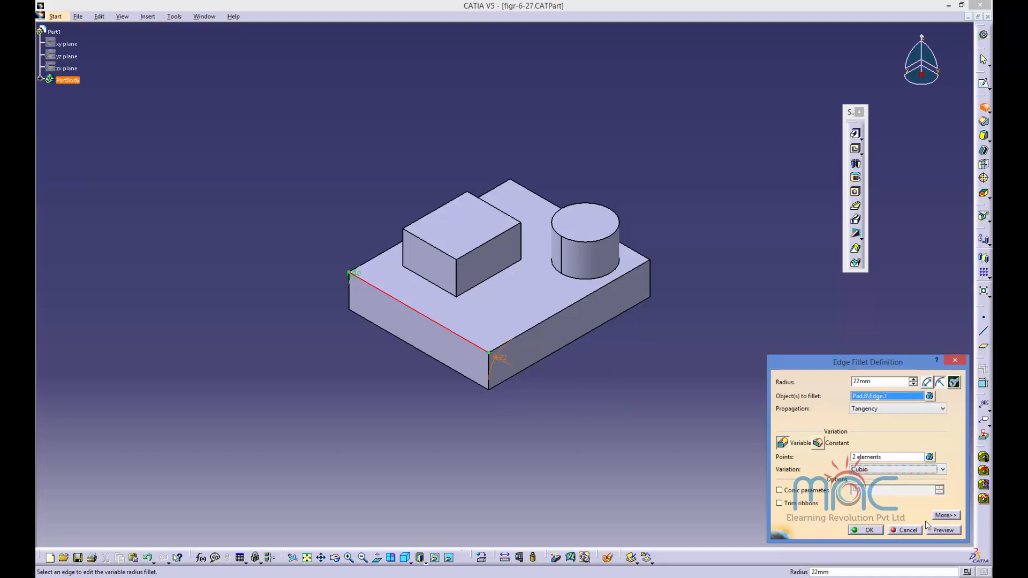
click(944, 531)
click(890, 470)
click(874, 488)
click(944, 530)
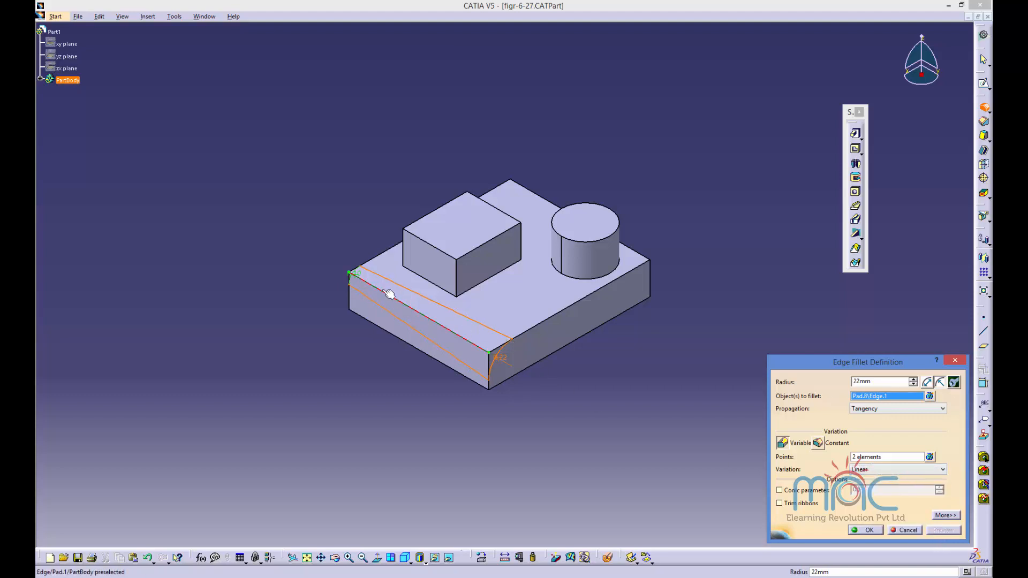
Step: Set the fillet's variation back to Cubic, preview it and create the variable fillet
click(868, 471)
click(868, 480)
click(944, 530)
click(878, 533)
Step: Edit the variable fillet to use Linear variation, preview it and apply the change
middle_drag(390, 360, 300, 306)
double_click(459, 348)
click(890, 469)
click(889, 488)
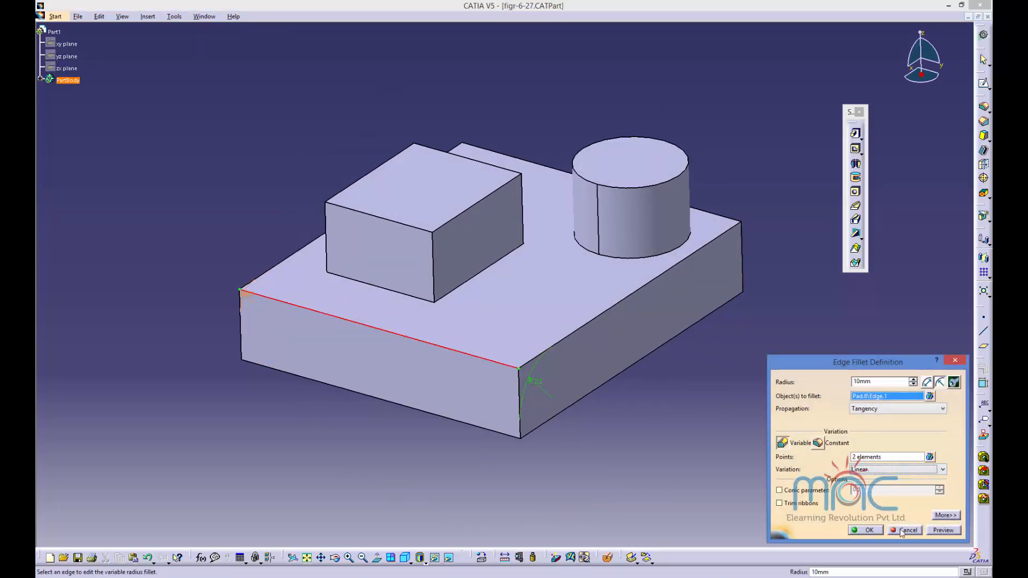
click(945, 531)
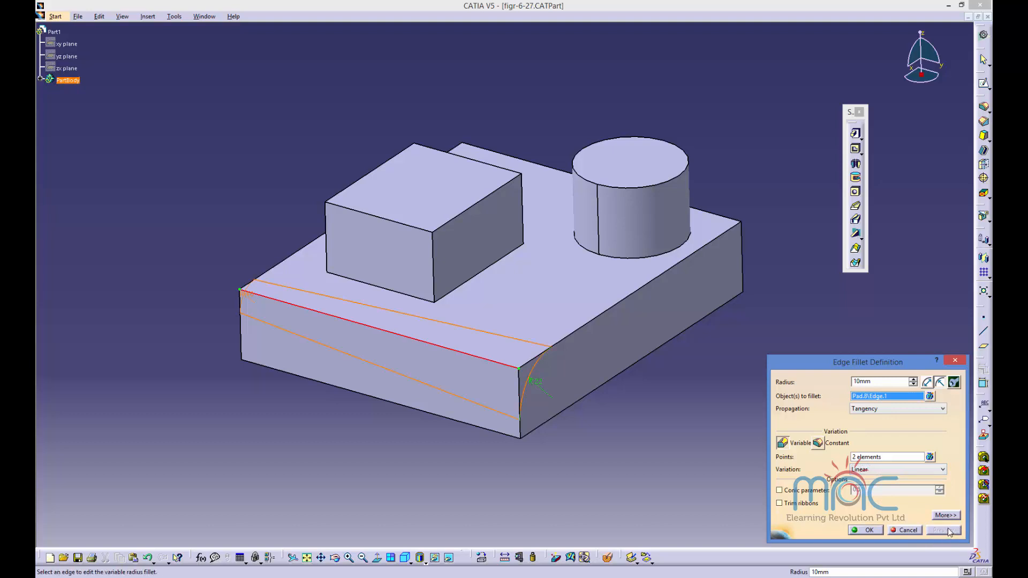
click(870, 531)
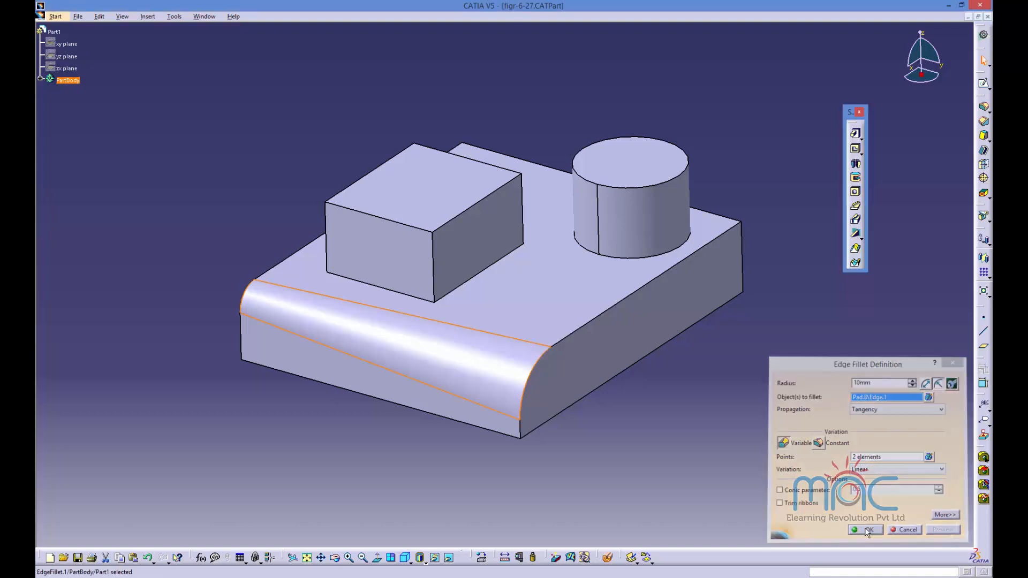
Step: Undo the variable fillet on the base block's upper edge
click(490, 368)
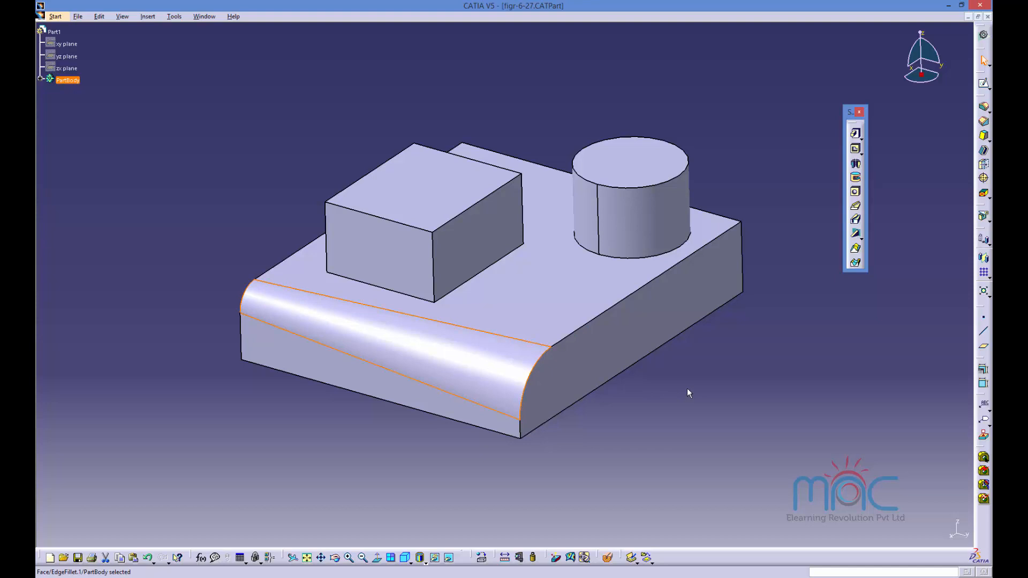
key(ctrl+z)
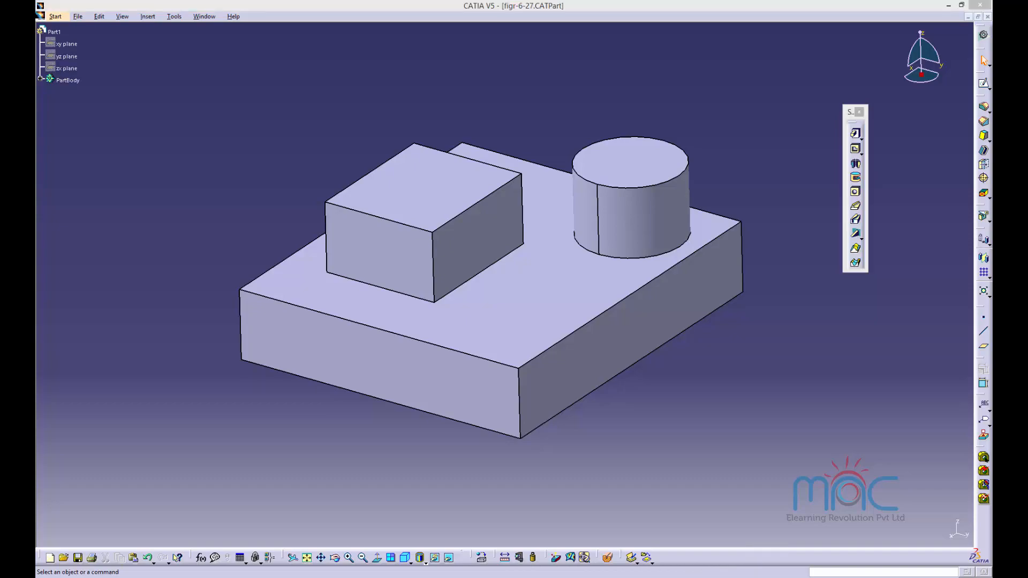
click(769, 535)
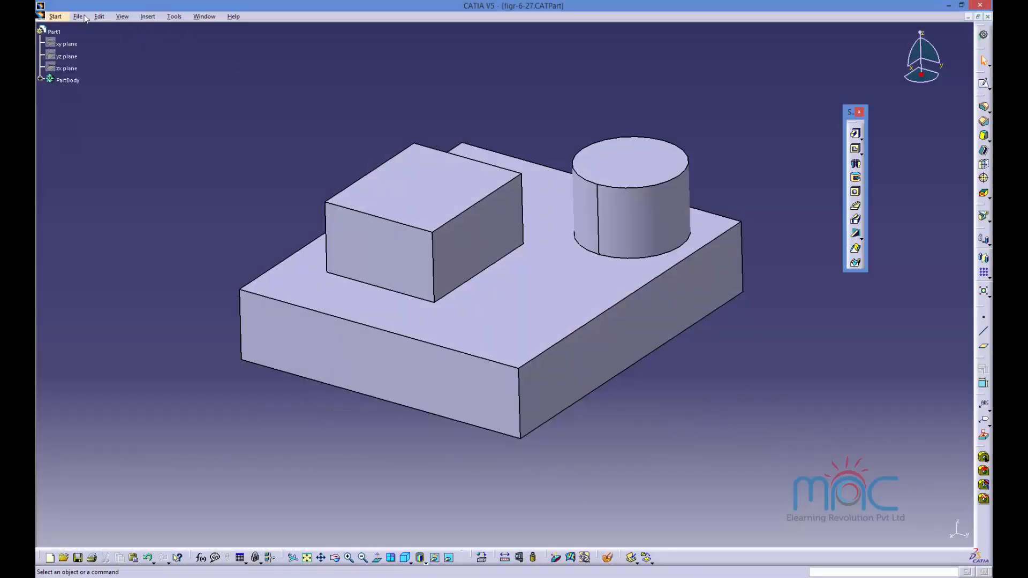
Step: Open the part file figr-6-28.CATPart from the Class Files folder and dismiss the incident report
click(79, 17)
click(59, 52)
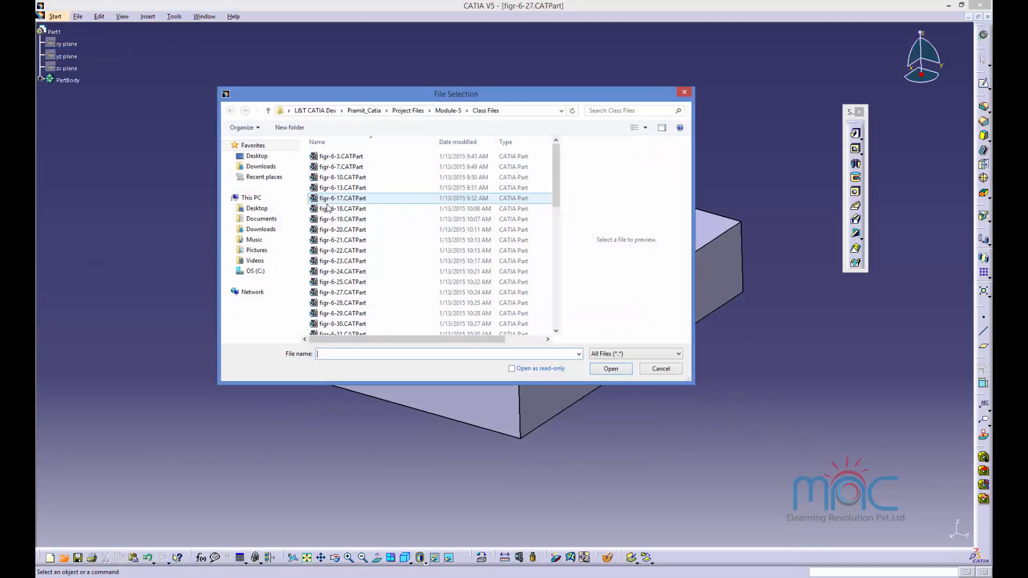
click(351, 303)
click(348, 314)
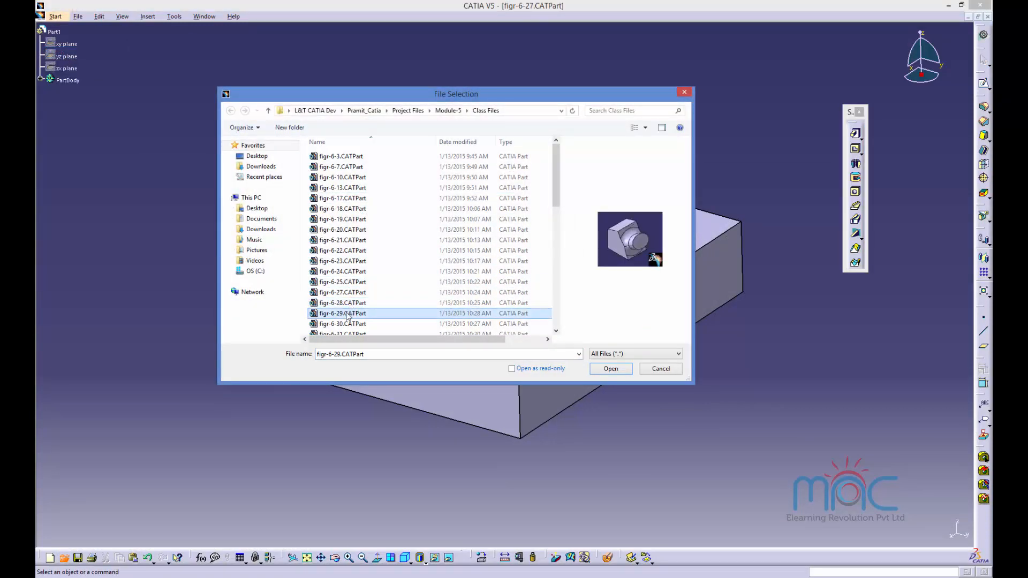
click(349, 304)
click(349, 305)
click(326, 312)
double_click(327, 303)
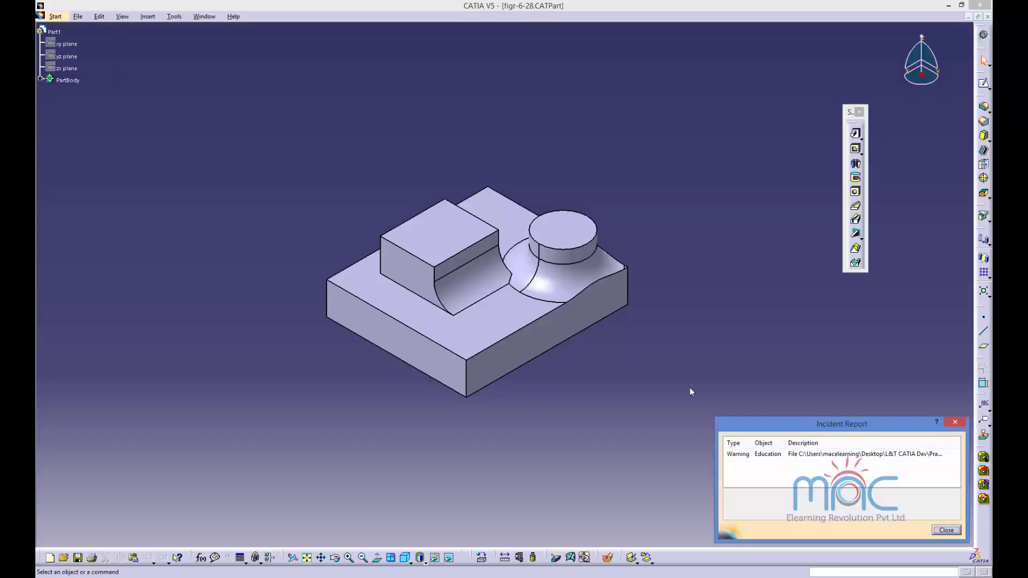
click(946, 530)
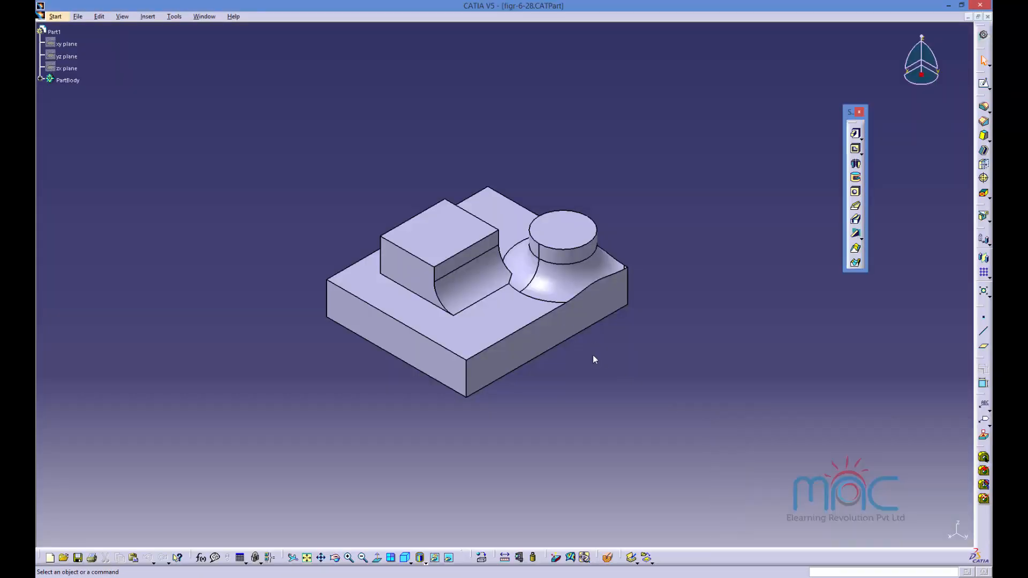
Step: Review the definition of the existing edge fillet at the bases of the upper block and cylinder
double_click(457, 284)
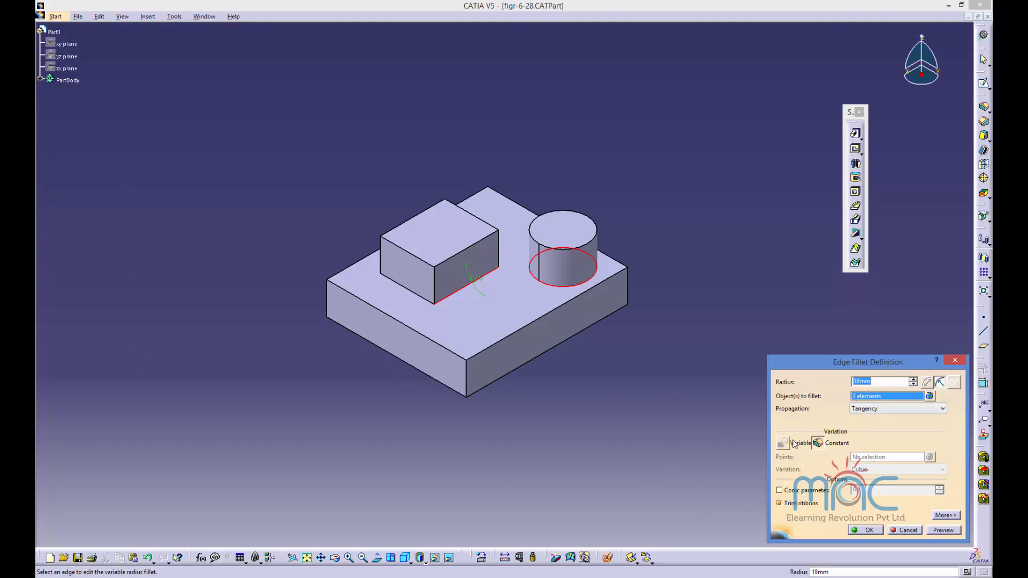
click(865, 531)
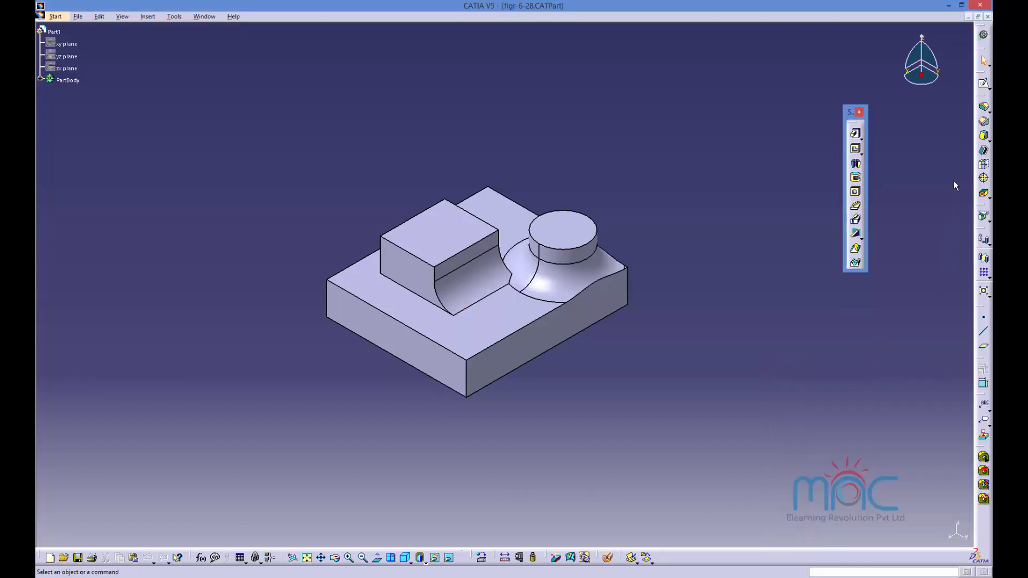
Step: Create a variable edge fillet on the cylinder's top edge with a 10 mm radius and Cubic variation
click(984, 107)
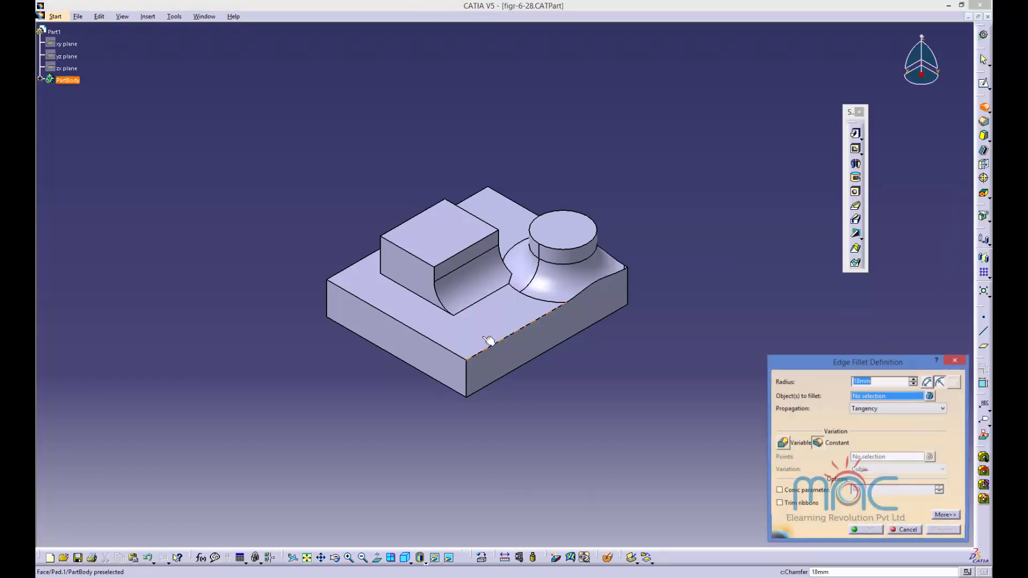
click(783, 443)
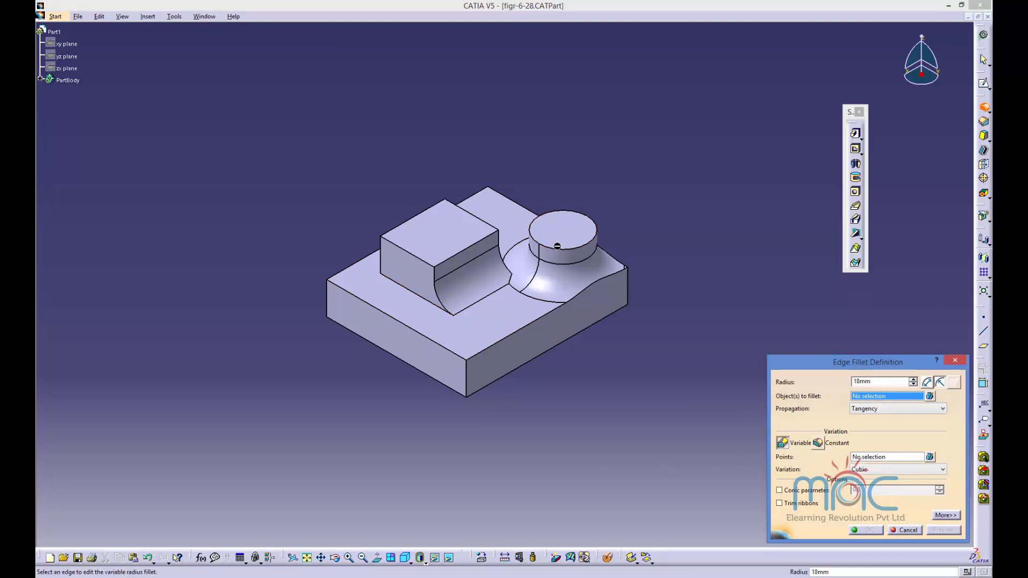
click(571, 249)
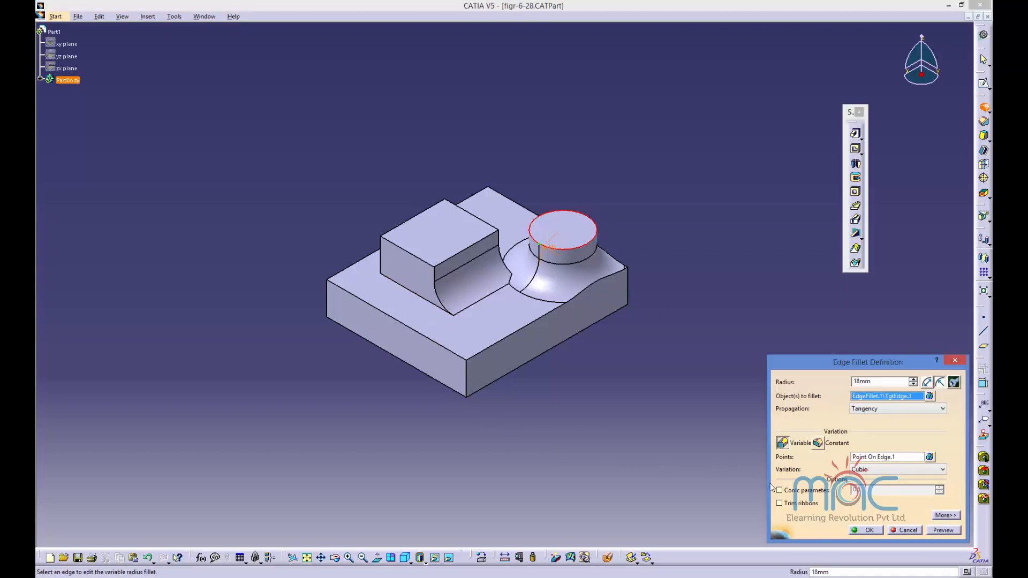
double_click(873, 381)
text(10)
click(952, 534)
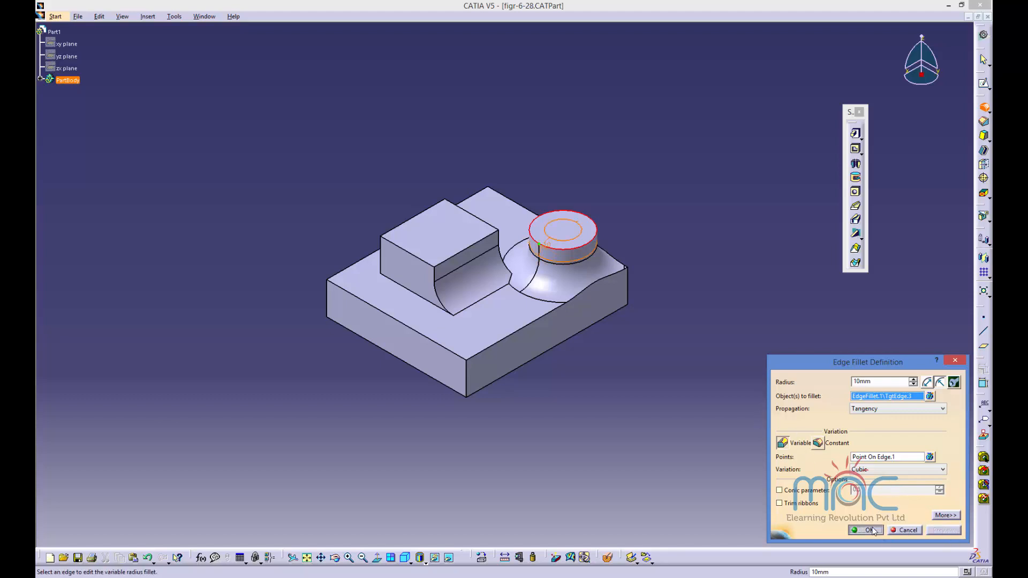
click(866, 530)
click(711, 399)
middle_drag(615, 213, 489, 271)
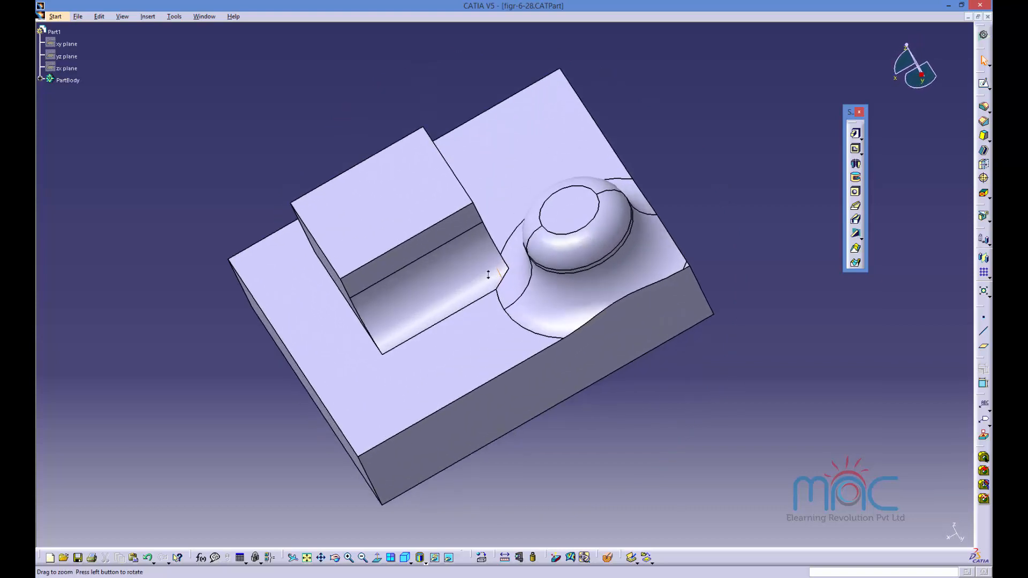
Step: Edit the cylinder's top fillet to use Linear variation, preview it and apply the change
double_click(557, 267)
click(868, 470)
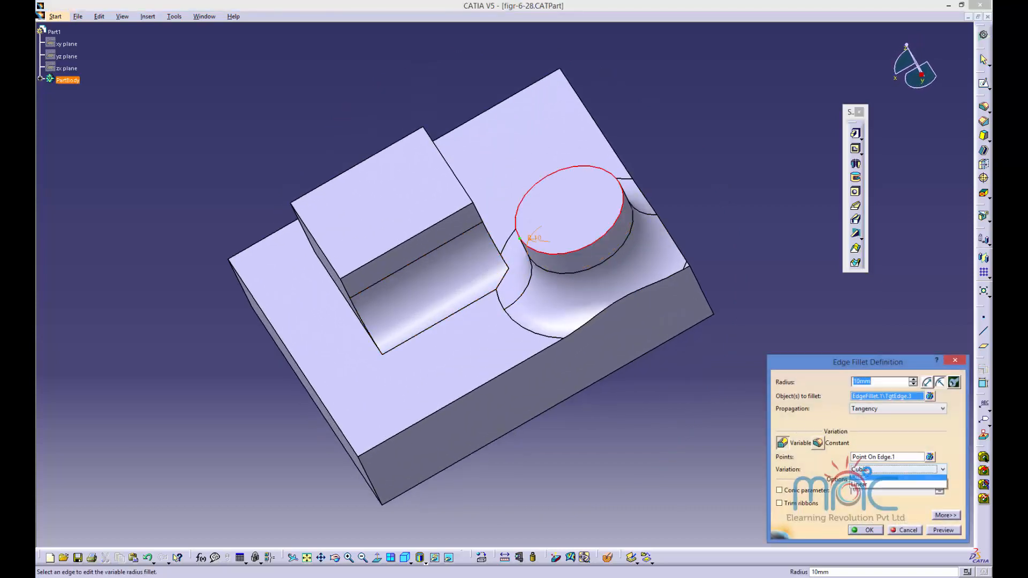
click(865, 486)
click(944, 530)
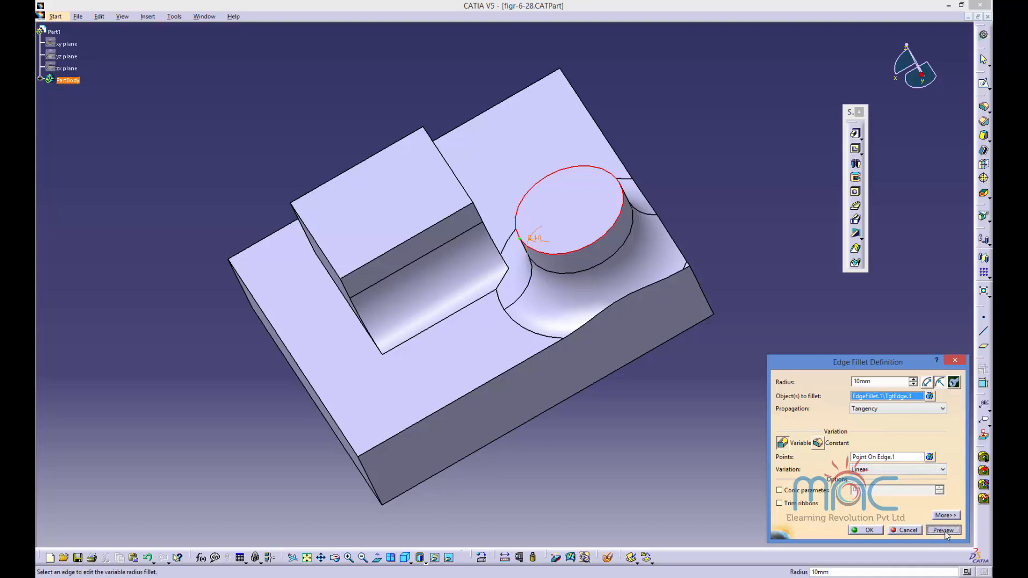
click(743, 458)
middle_drag(631, 392, 564, 203)
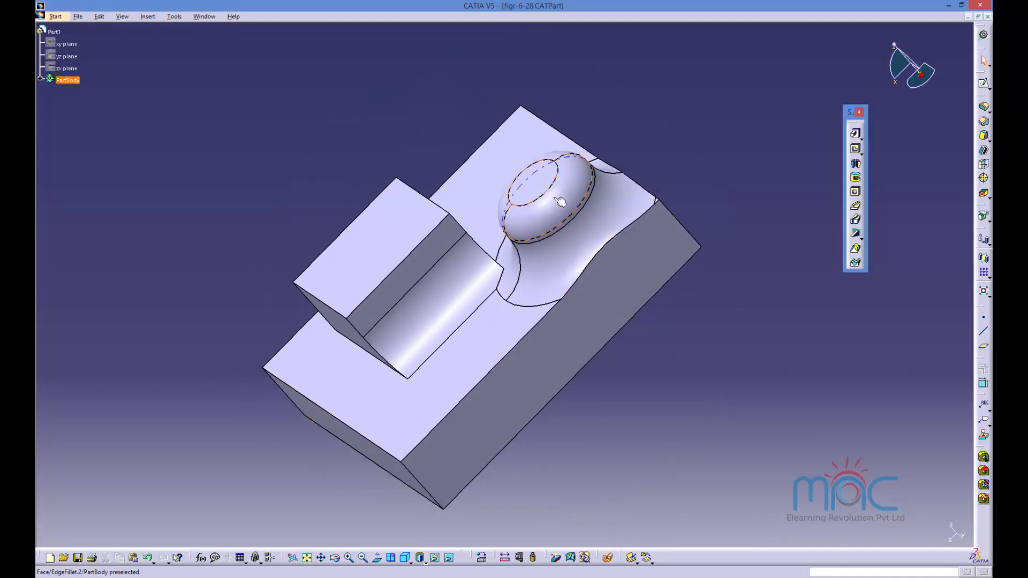
Step: Reopen the cylinder's top fillet definition, cancel it and undo that fillet
double_click(564, 203)
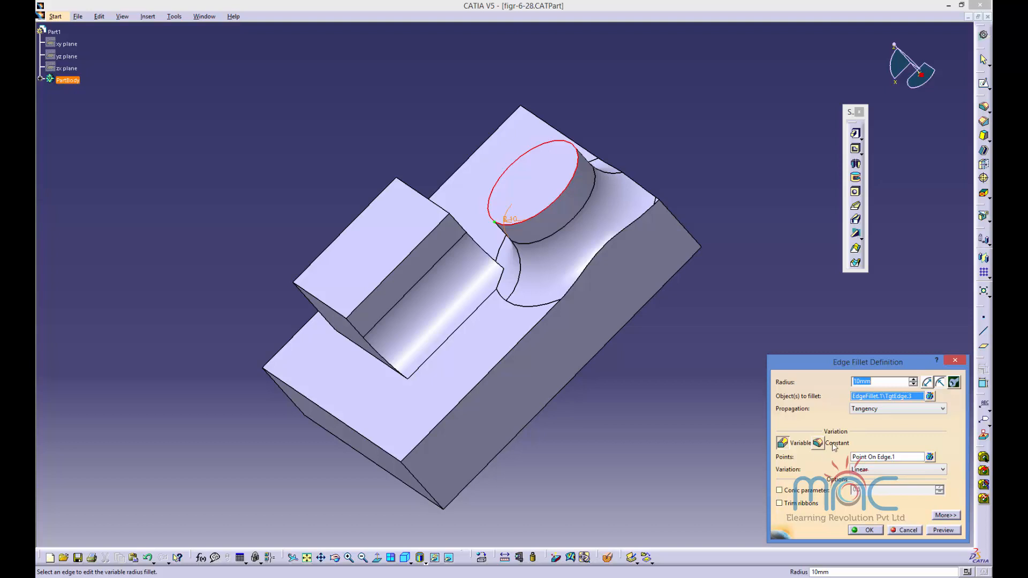
click(894, 532)
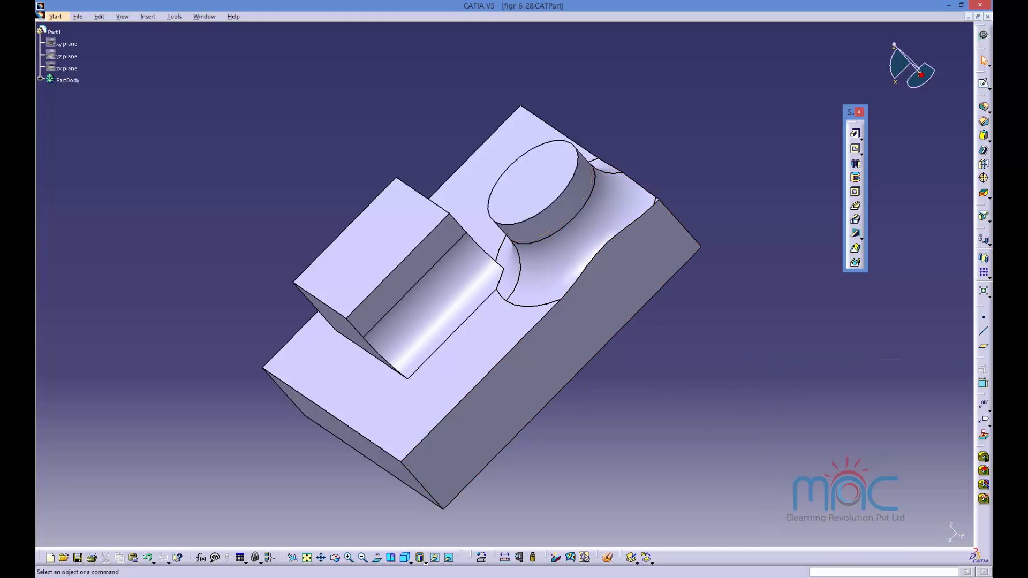
Step: Switch to the presentation slide comparing Cubic and Linear variable radius fillets, and return to the CATIA part
click(704, 499)
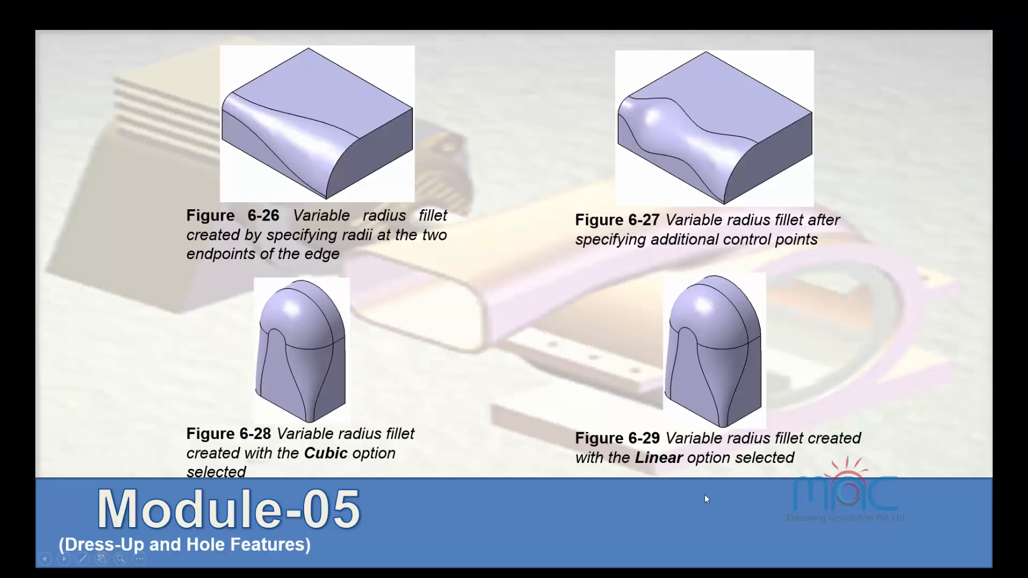
click(620, 393)
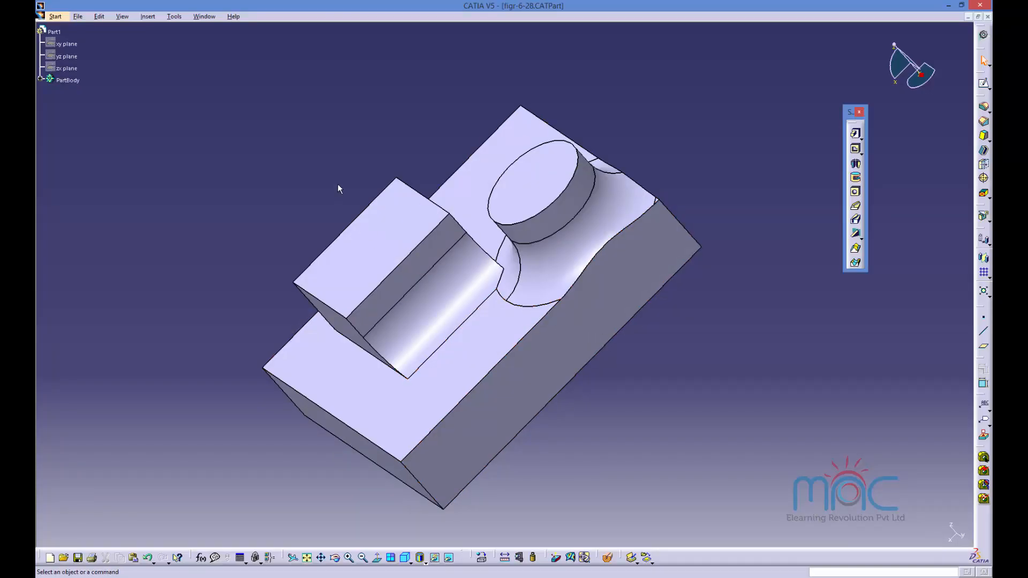
middle_drag(568, 347, 452, 380)
middle_drag(266, 365, 299, 177)
click(78, 16)
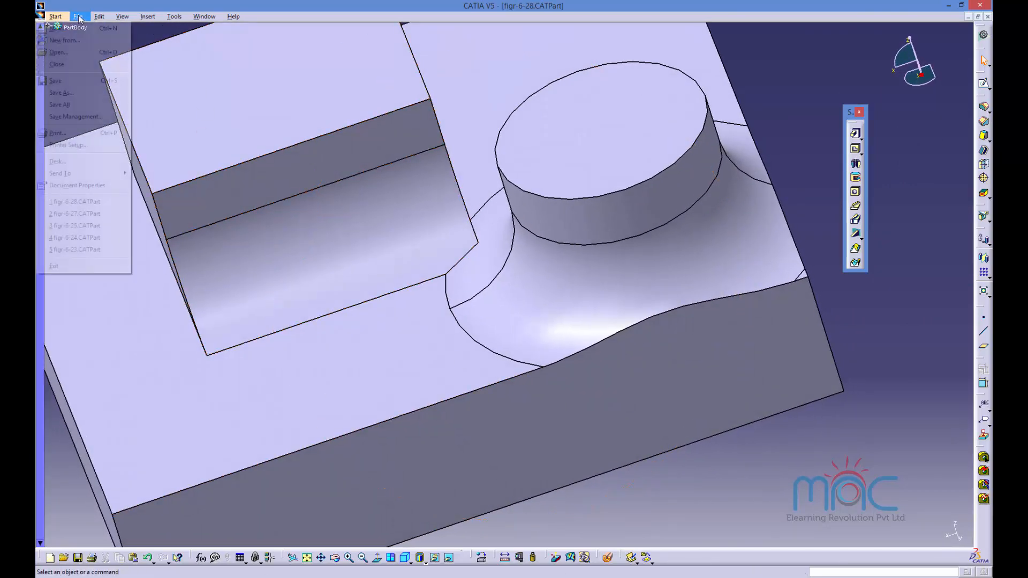
click(86, 50)
click(347, 313)
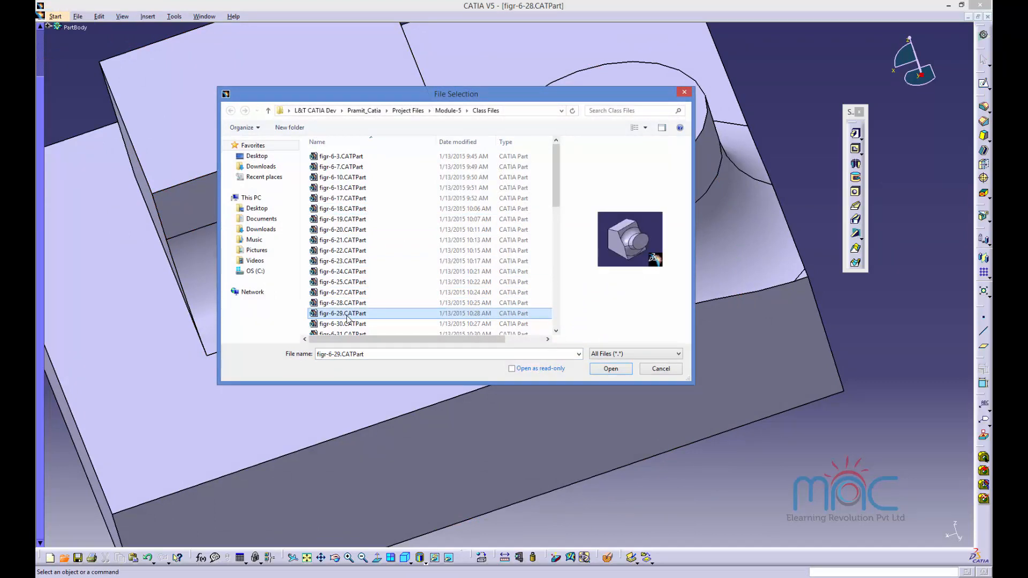
click(350, 304)
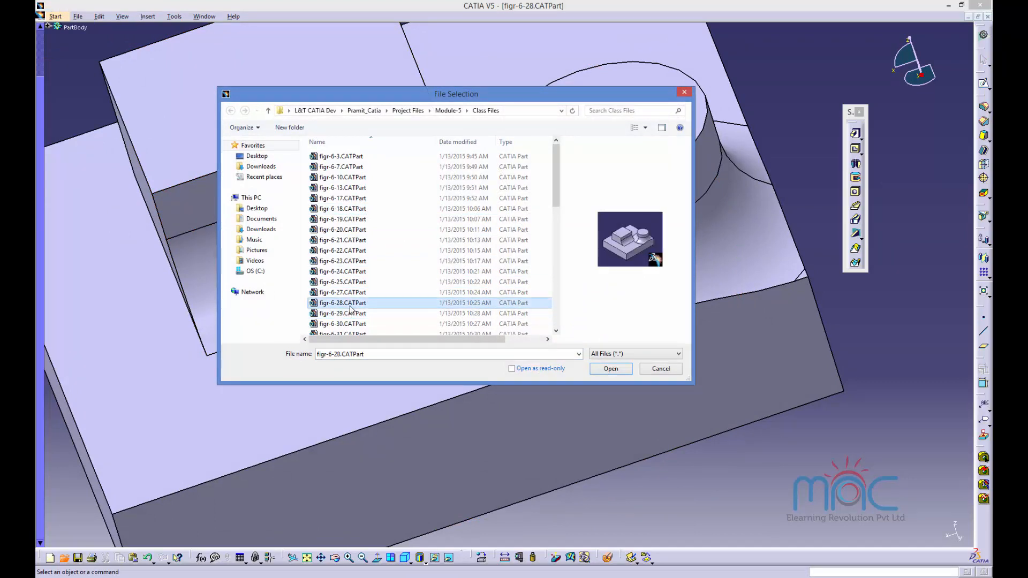
click(351, 295)
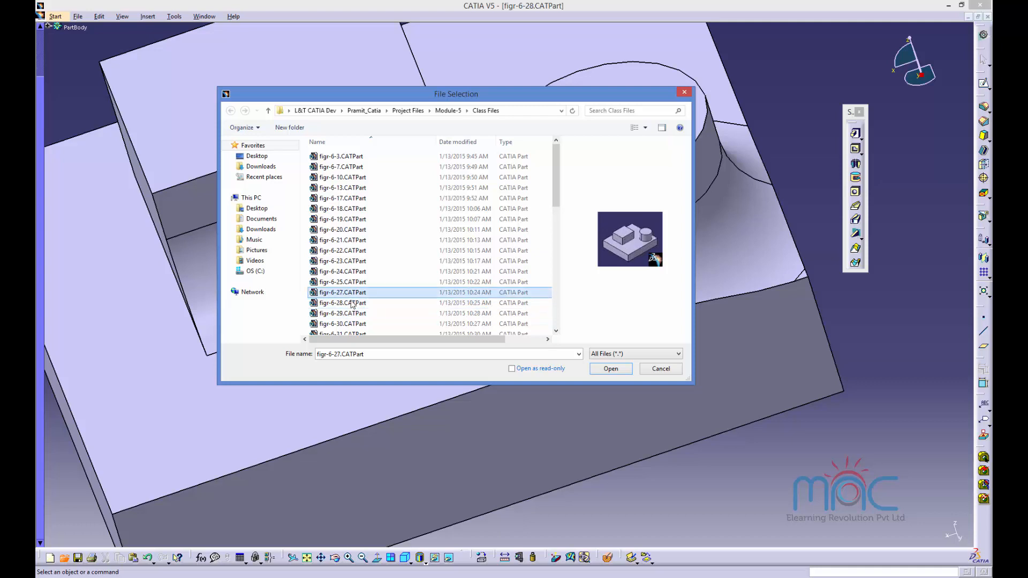
click(351, 303)
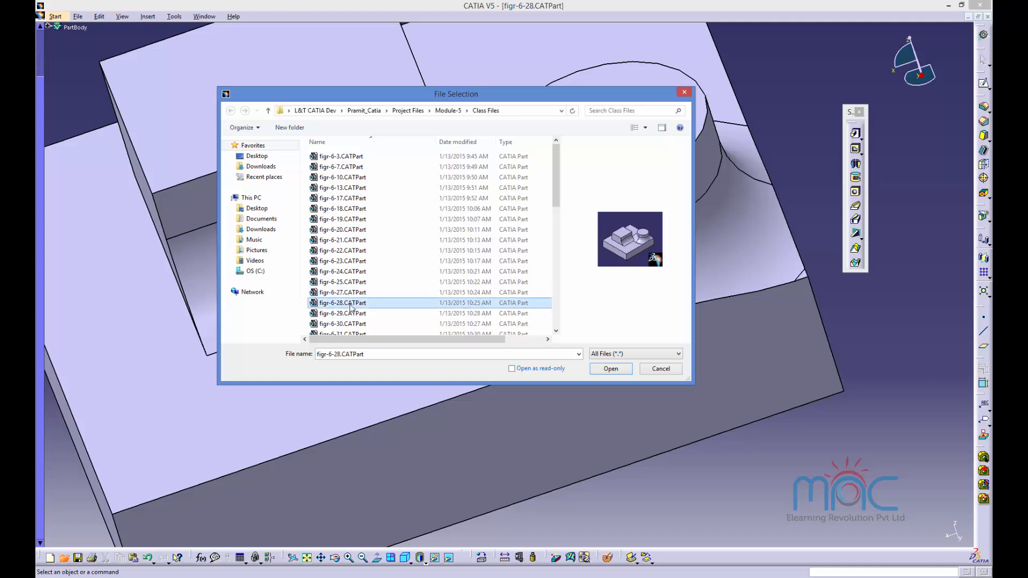
click(665, 370)
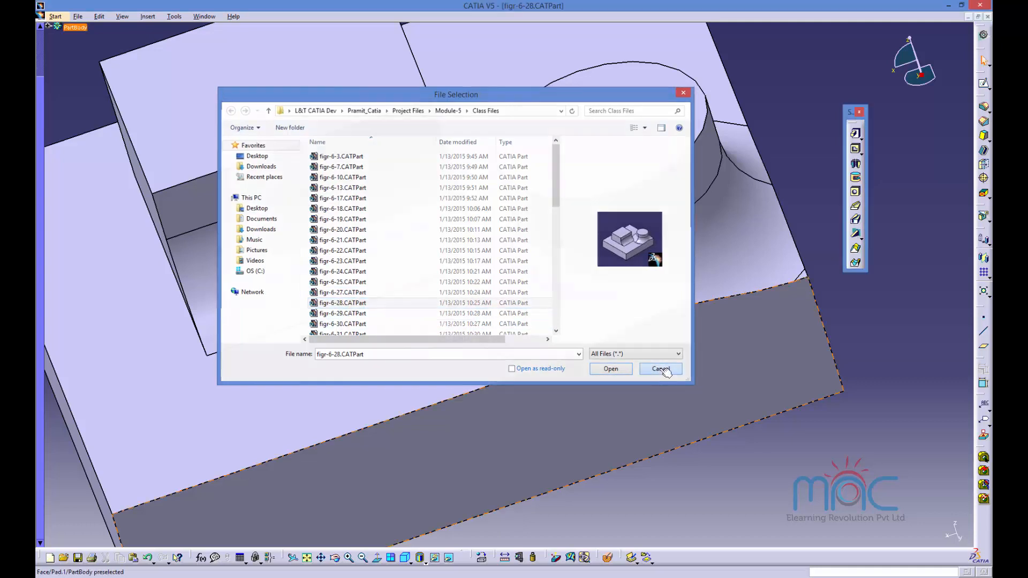
Step: Try to apply the 18 mm base fillet with Trim ribbons off, agree to add a keep edge and close the update diagnosis
double_click(498, 248)
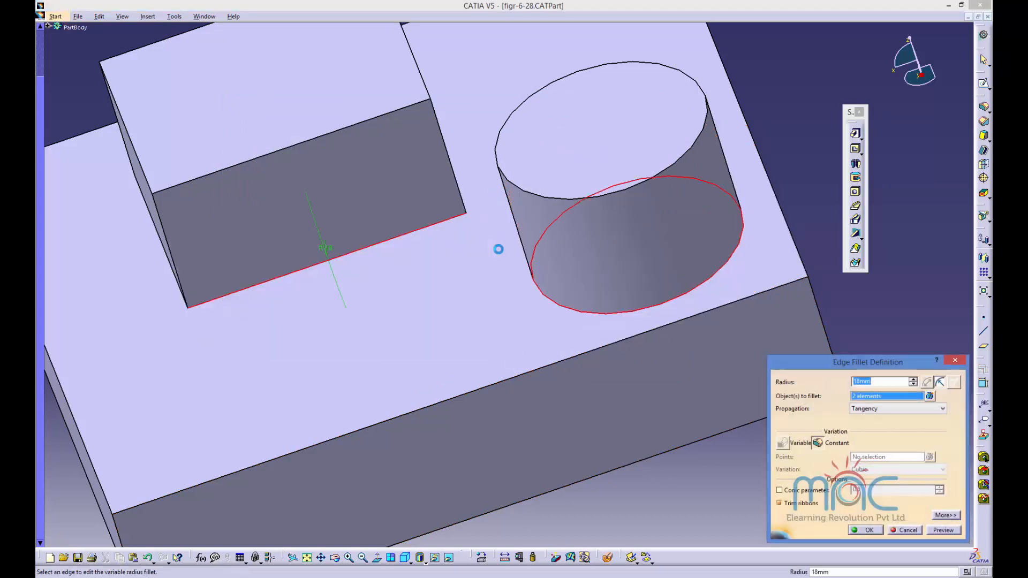
click(781, 504)
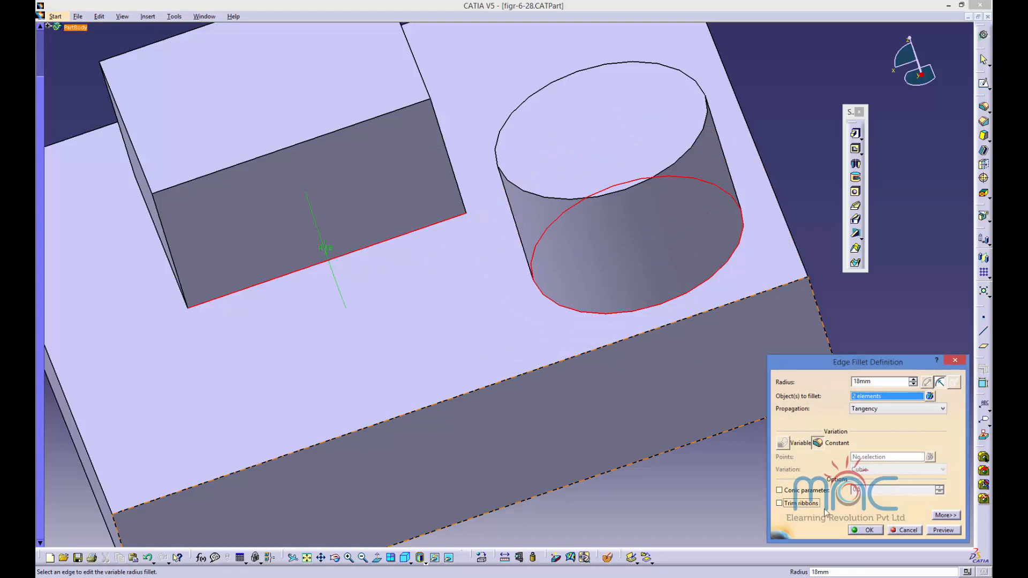
click(943, 530)
click(866, 531)
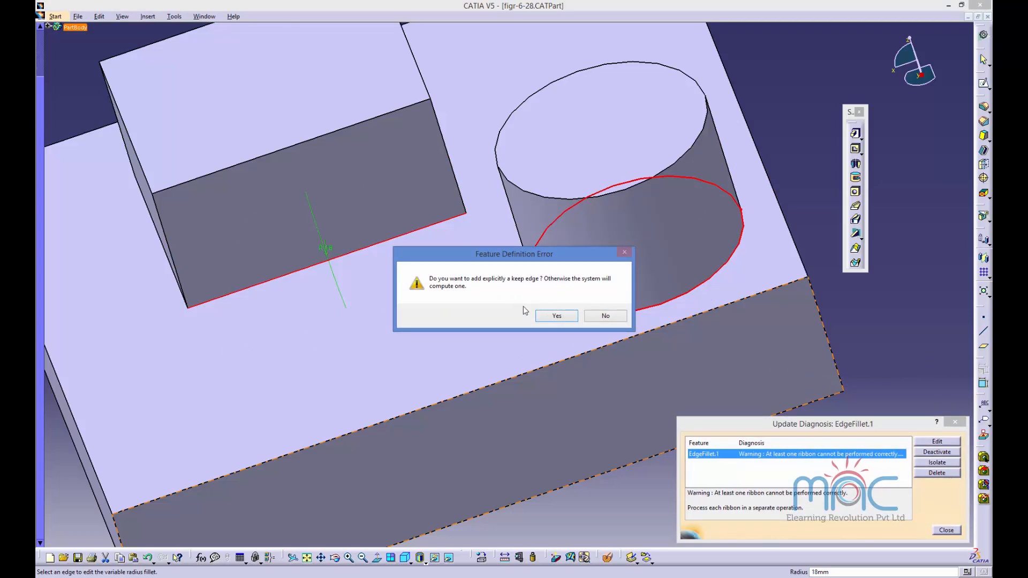
click(557, 317)
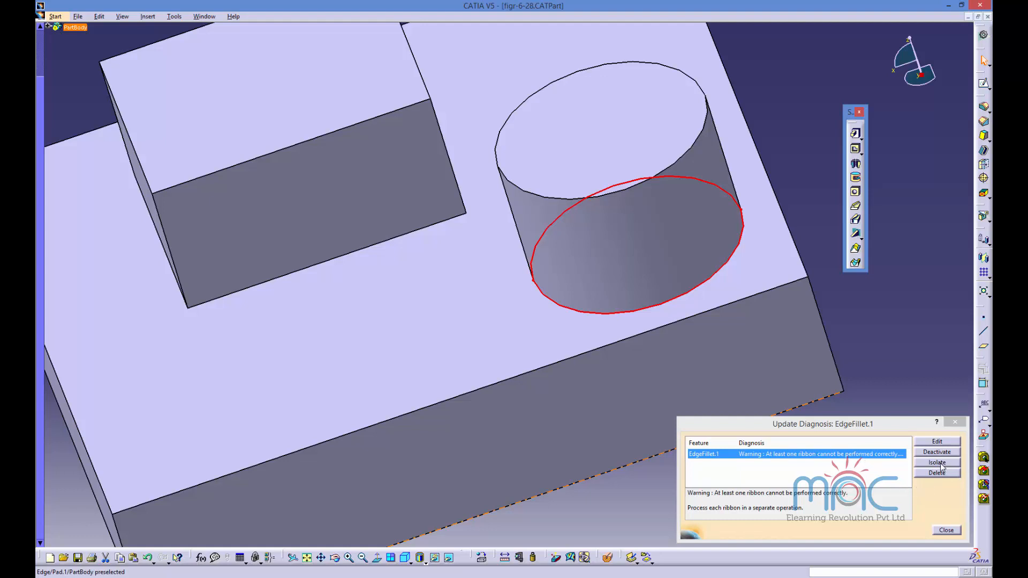
click(945, 530)
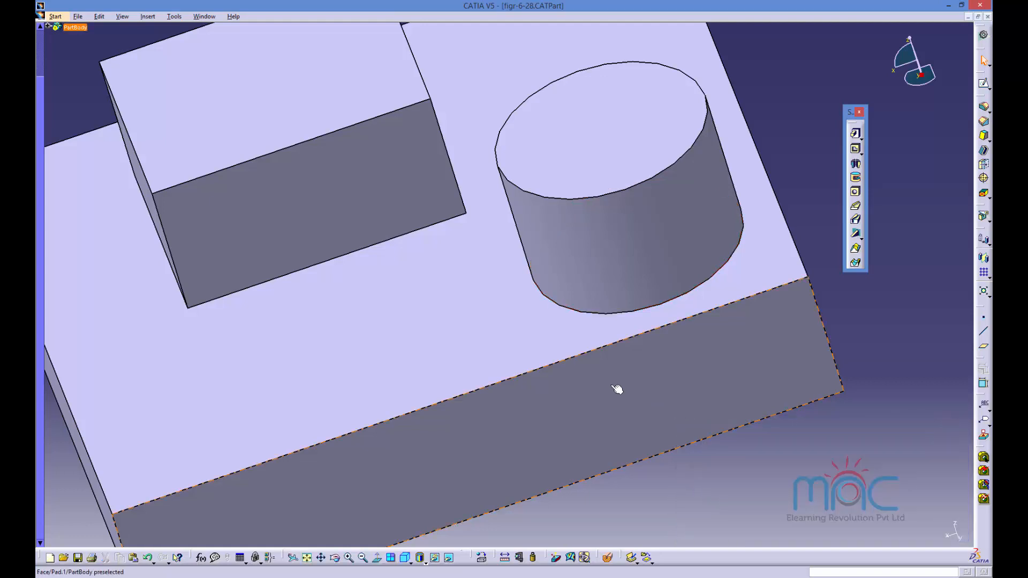
Step: Undo the Trim ribbons change on the base fillet
middle_drag(583, 372, 576, 413)
key(ctrl+z)
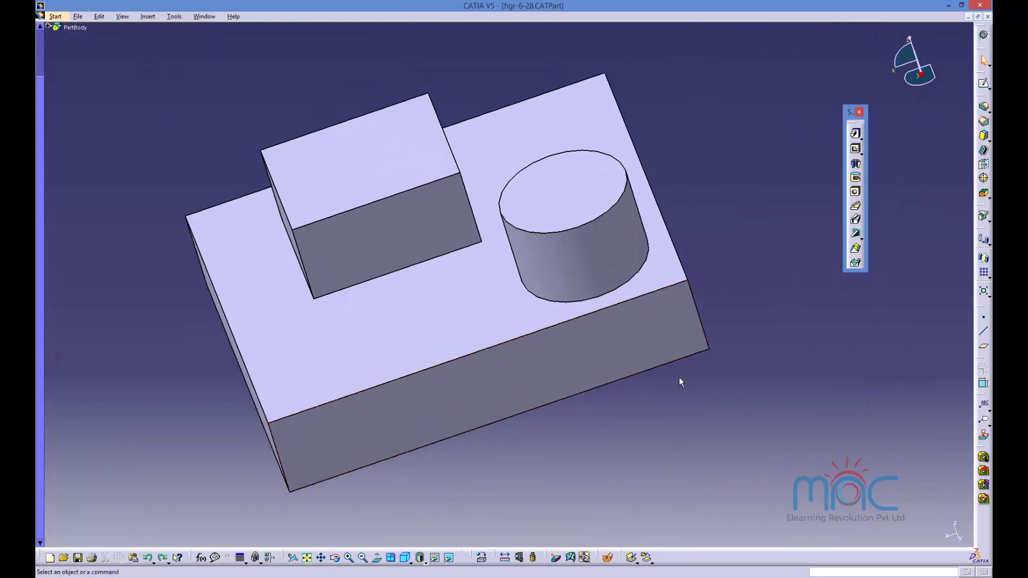
Step: Reopen the 18 mm base fillet's definition and clear its selection of objects to fillet
middle_drag(697, 438, 460, 242)
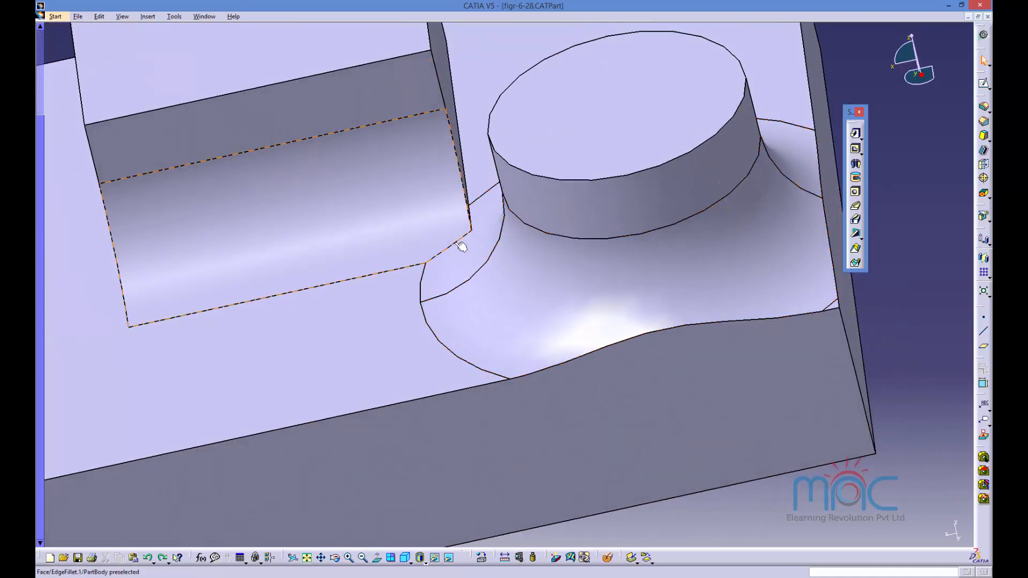
double_click(527, 261)
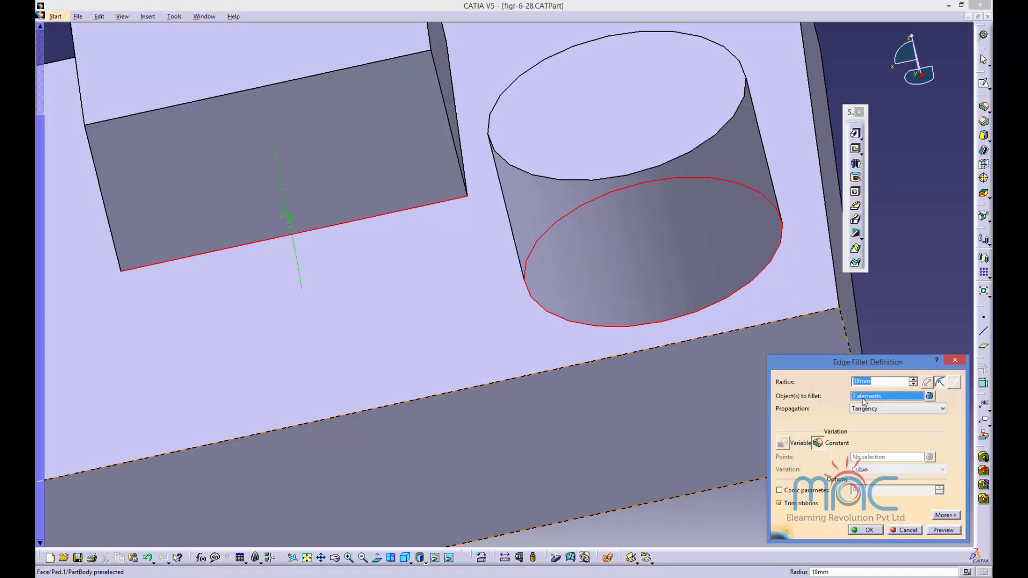
right_click(864, 401)
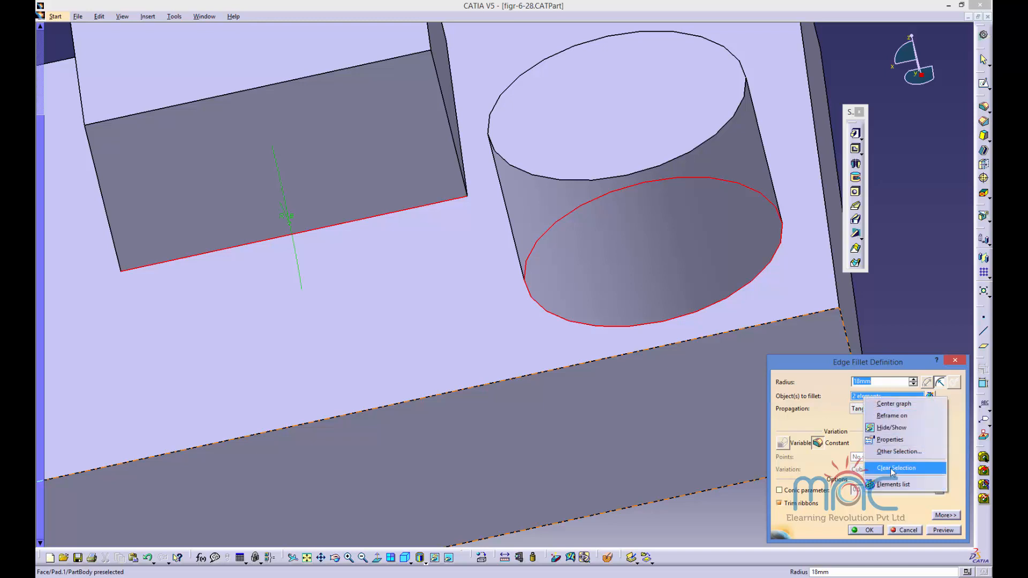
click(892, 471)
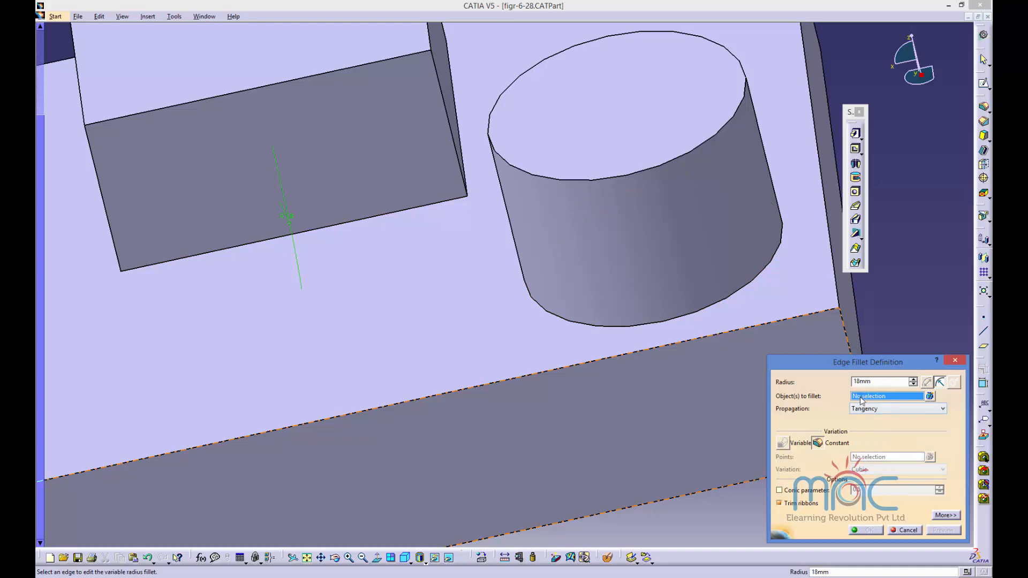
Step: Reselect the cylinder's base edge and the block's front bottom edge, preview, and apply the 18 mm fillet with Trim ribbons on
click(547, 309)
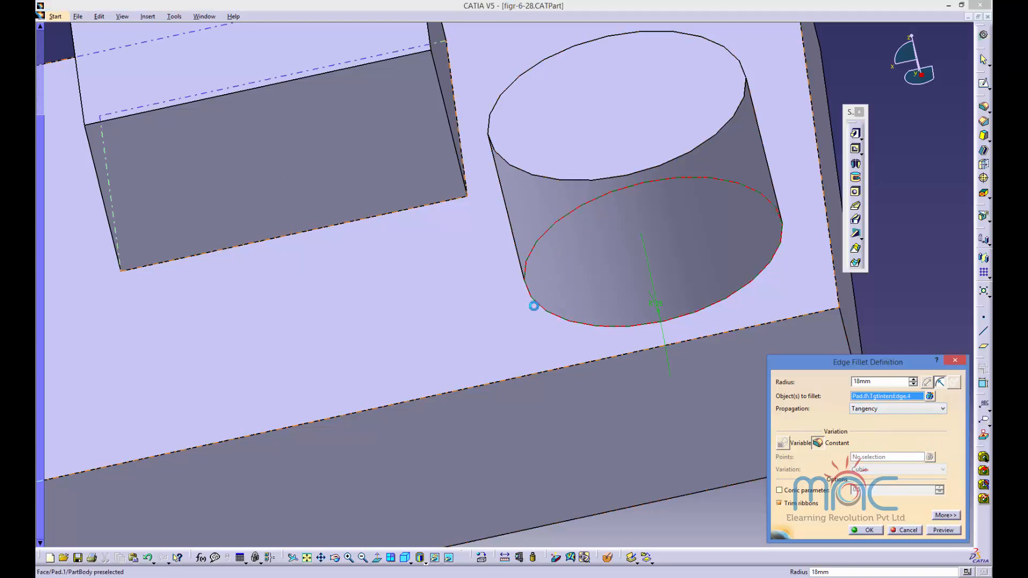
click(394, 217)
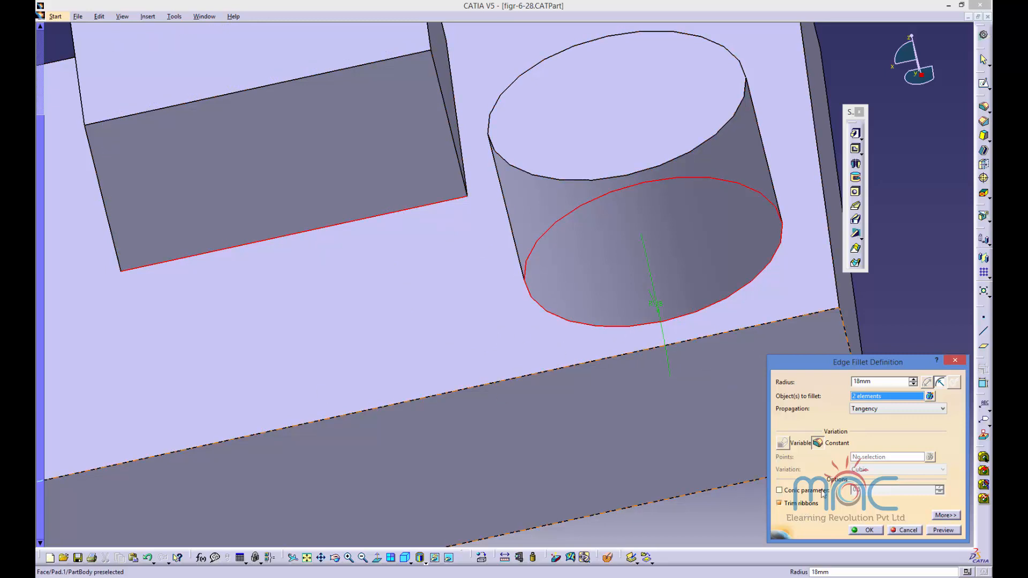
click(944, 530)
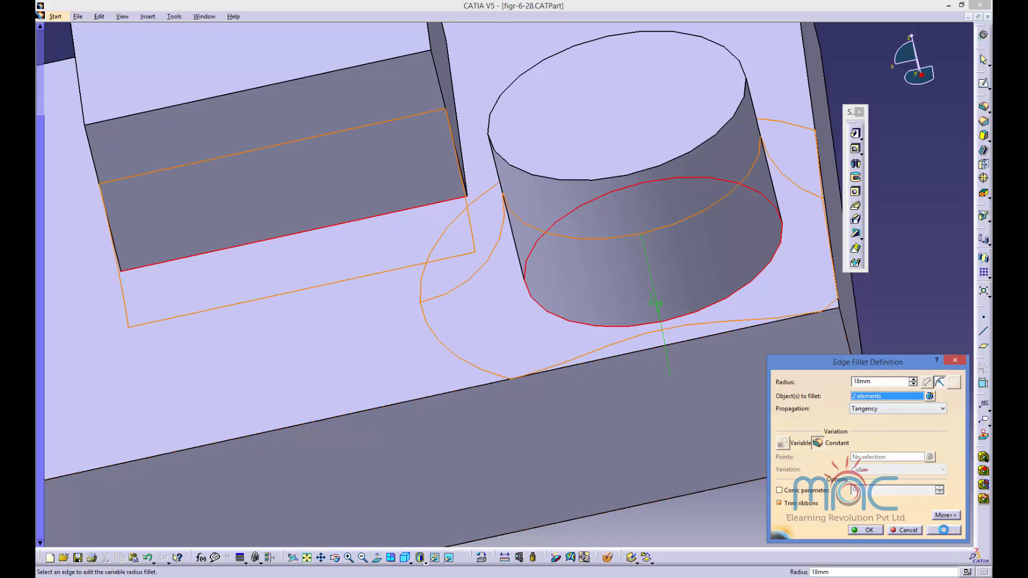
click(868, 530)
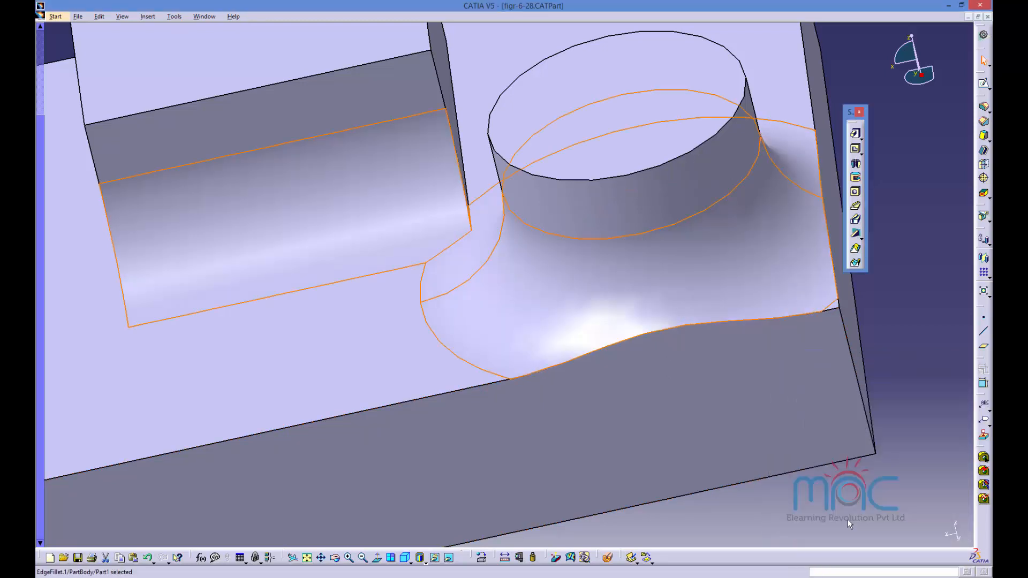
middle_drag(536, 445, 596, 394)
mouse_move(436, 287)
middle_down()
mouse_move(299, 301)
mouse_move(372, 234)
mouse_move(614, 238)
mouse_move(507, 259)
mouse_move(445, 327)
mouse_move(383, 294)
mouse_move(436, 267)
middle_up()
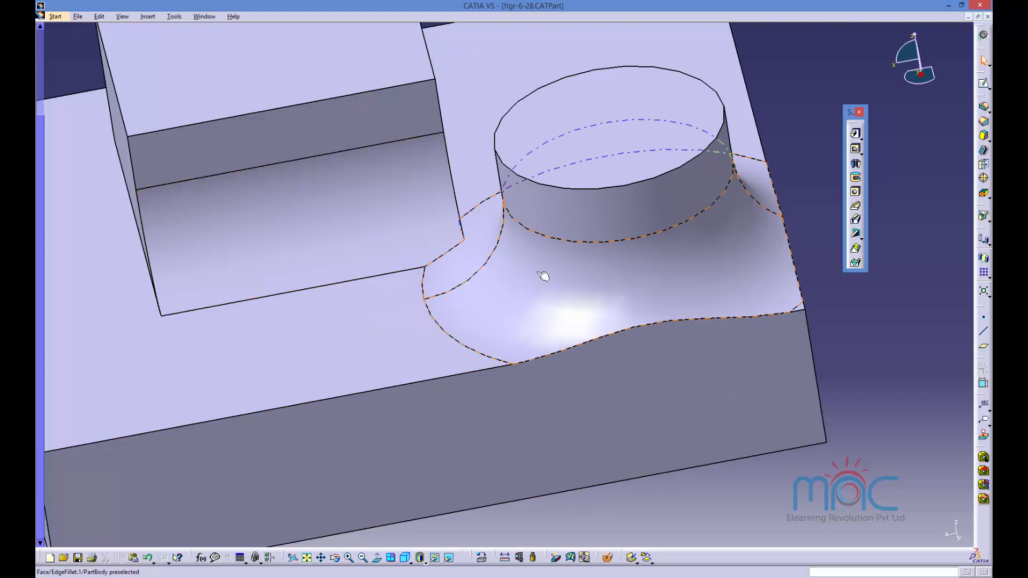
Step: Open figr-6-29.CATPart from the Class Files folder and close the incident report
click(78, 16)
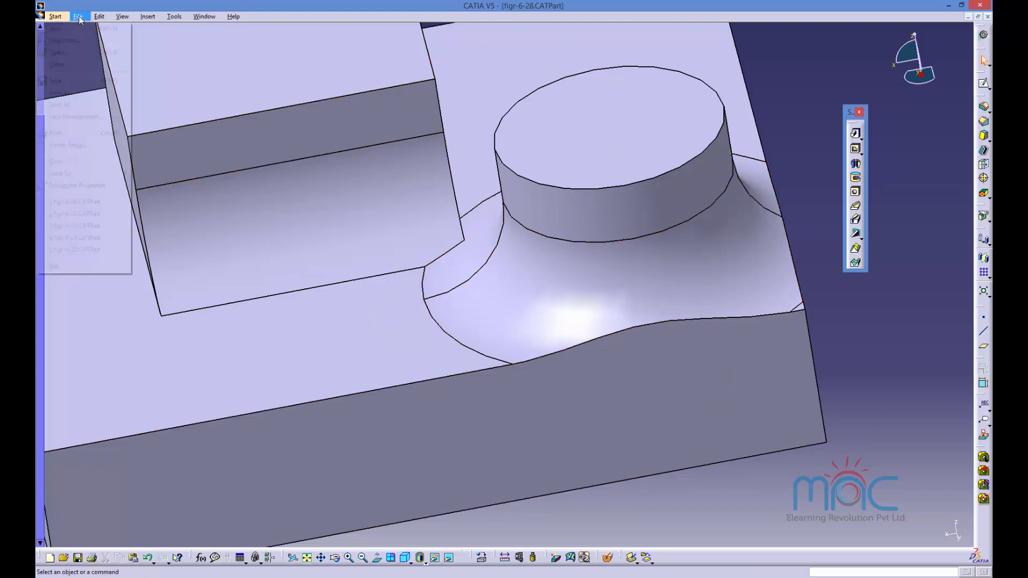
click(54, 42)
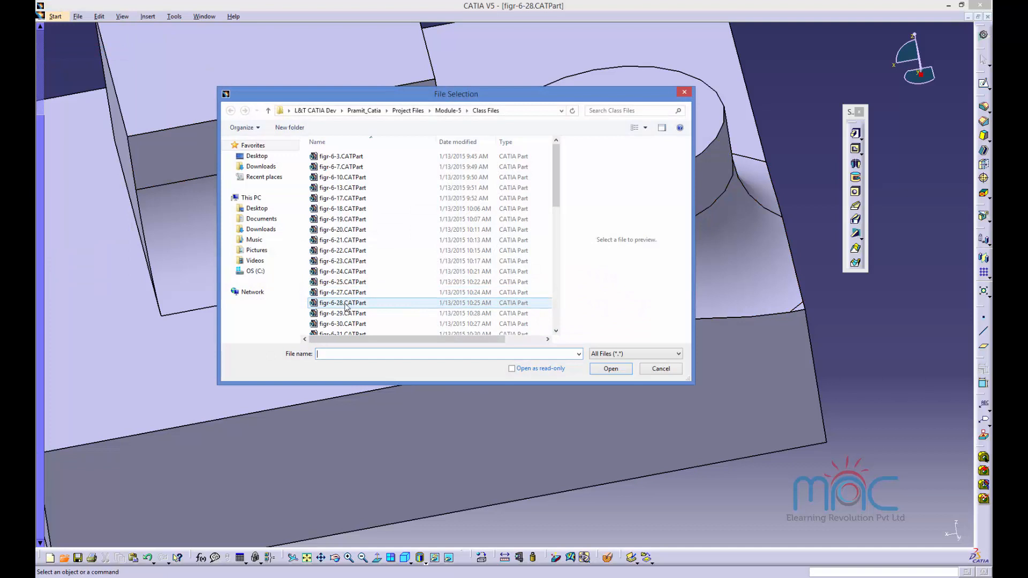
click(341, 314)
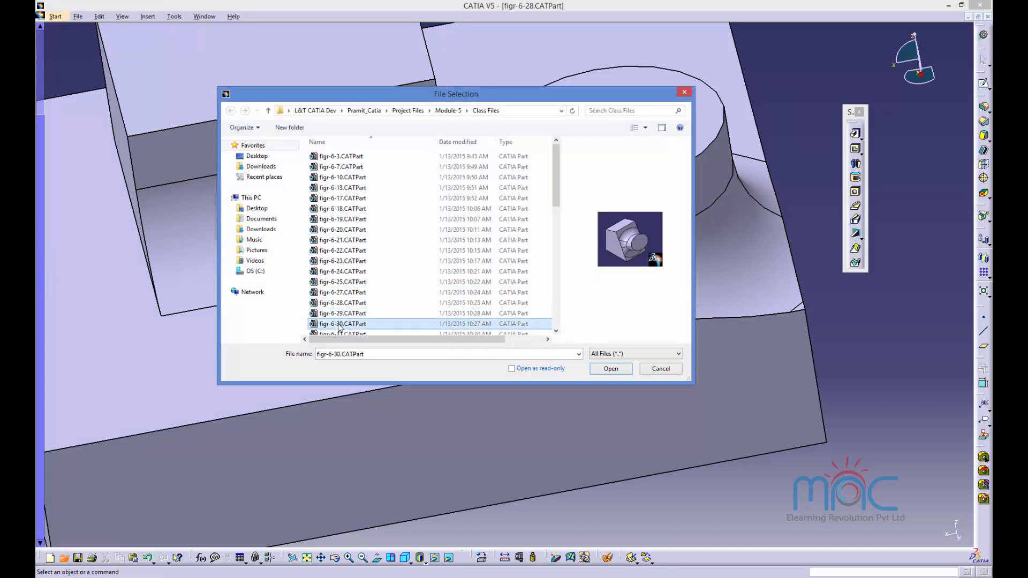
double_click(341, 314)
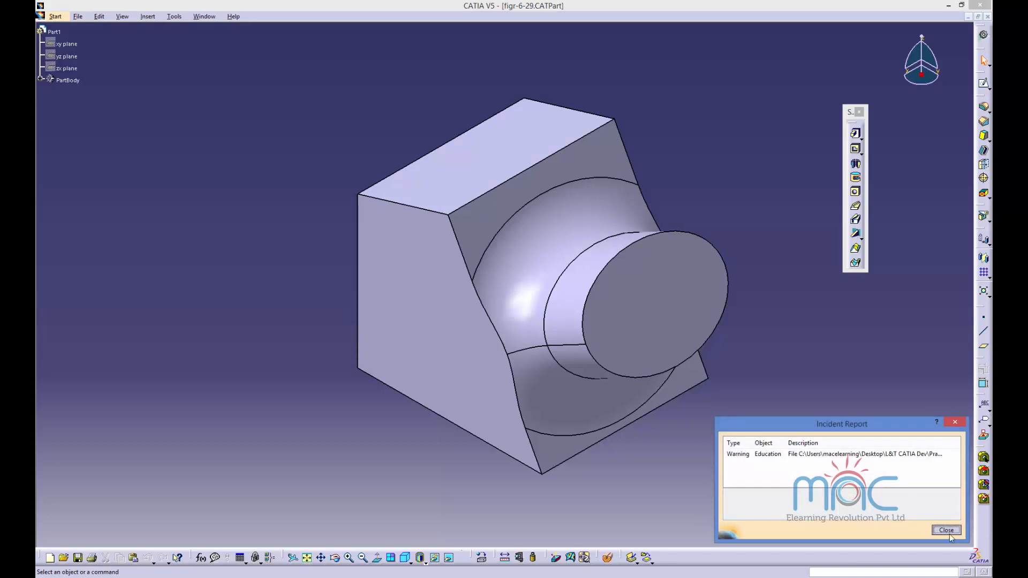
click(944, 531)
Step: Open the cylinder's base fillet definition, view the presentation slide on edges distorted by the fillet radius, return to CATIA and cancel the definition
middle_drag(753, 399, 716, 264)
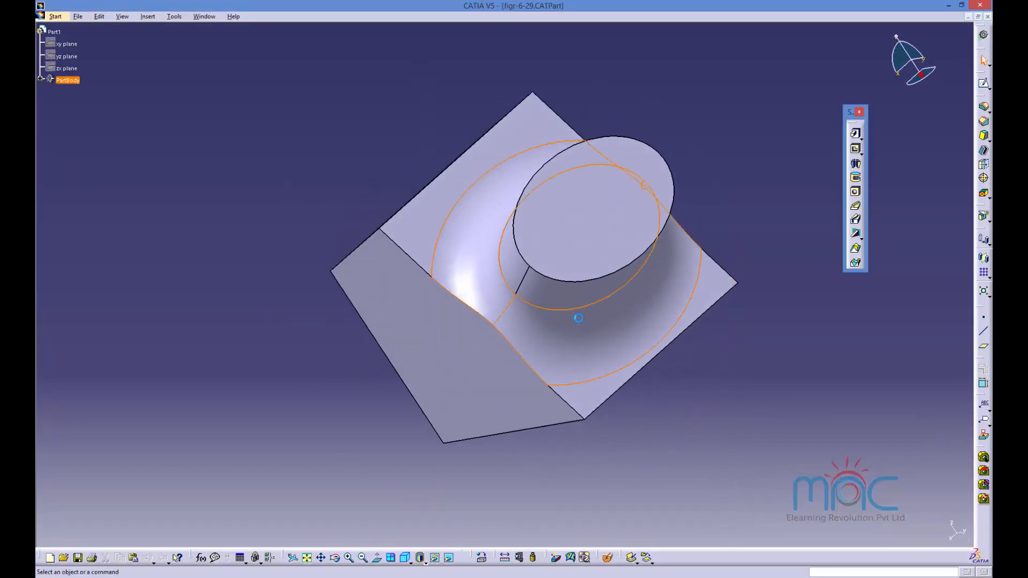
double_click(574, 315)
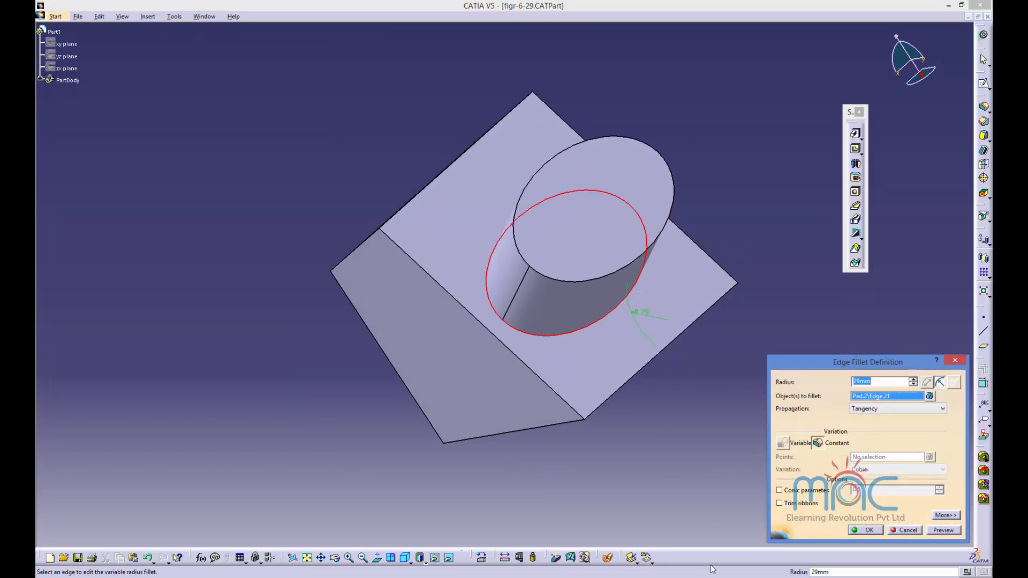
click(724, 577)
click(666, 528)
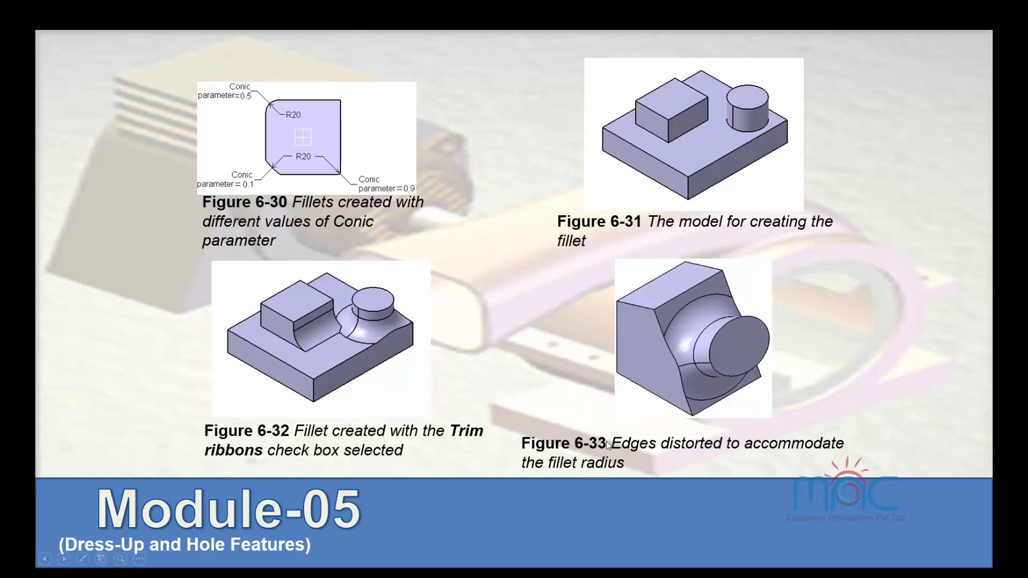
click(693, 363)
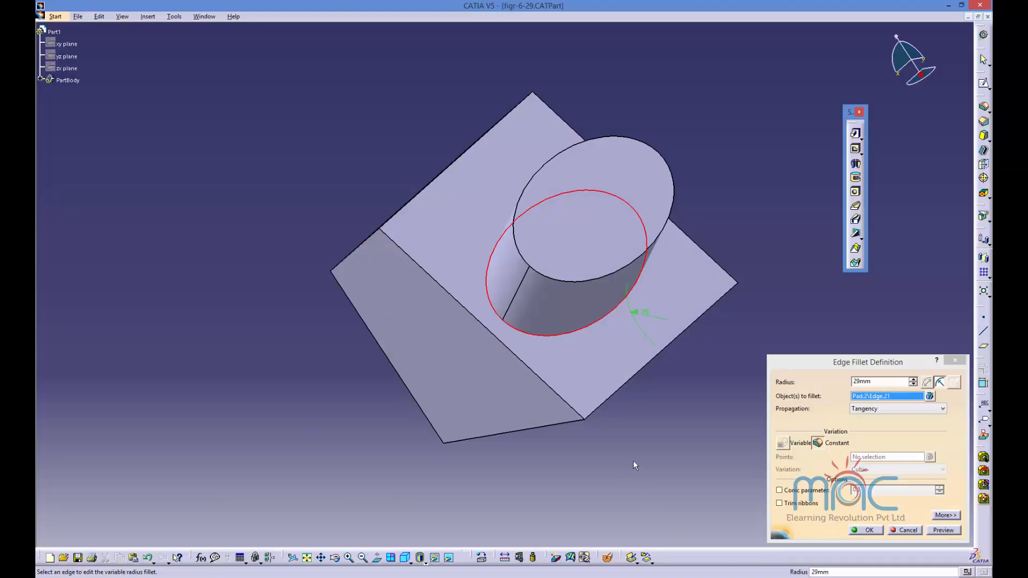
click(906, 531)
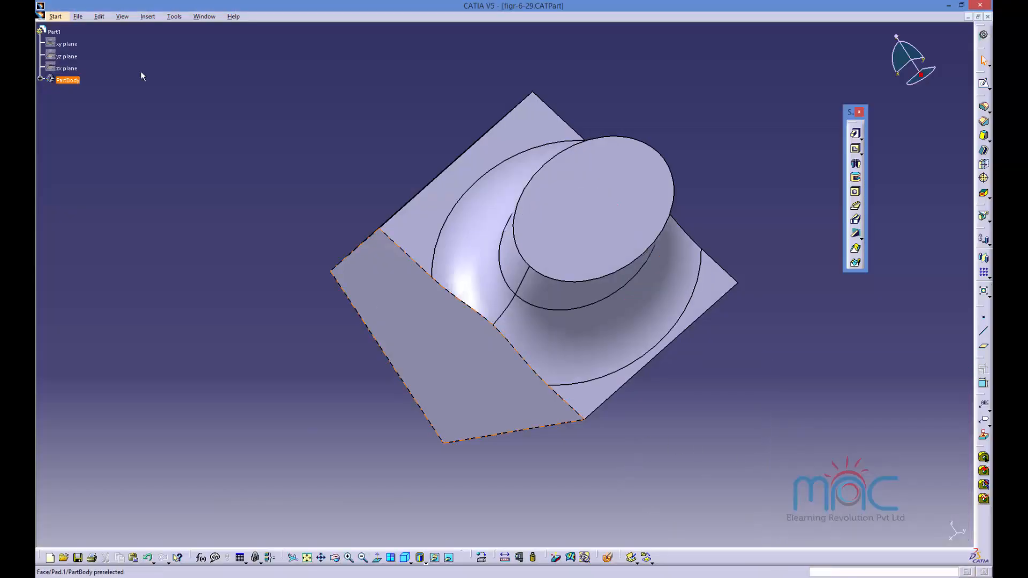
Step: Open figr-6-30.CATPart from the Class Files folder and close the incident report
click(78, 16)
click(65, 52)
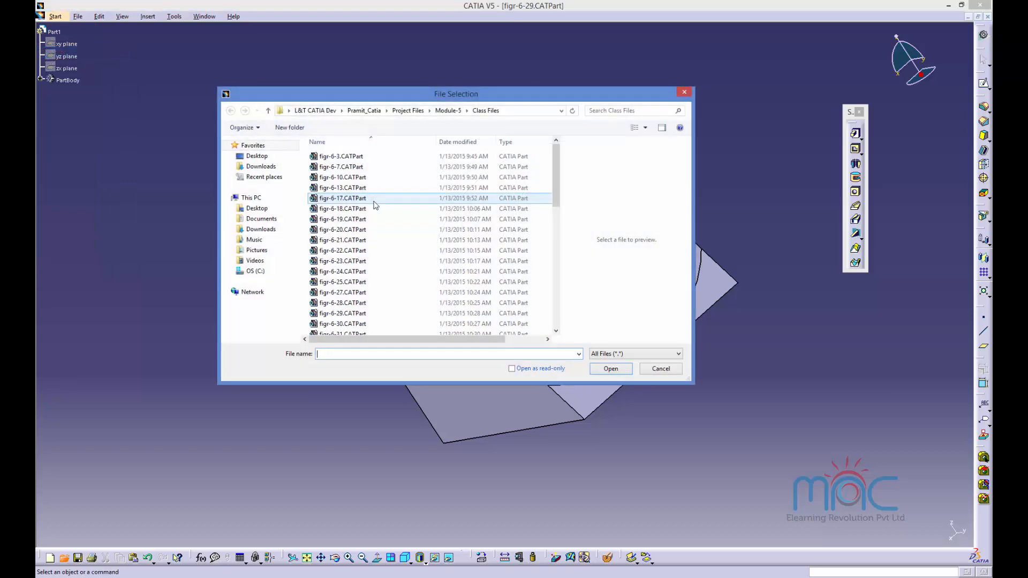
click(343, 315)
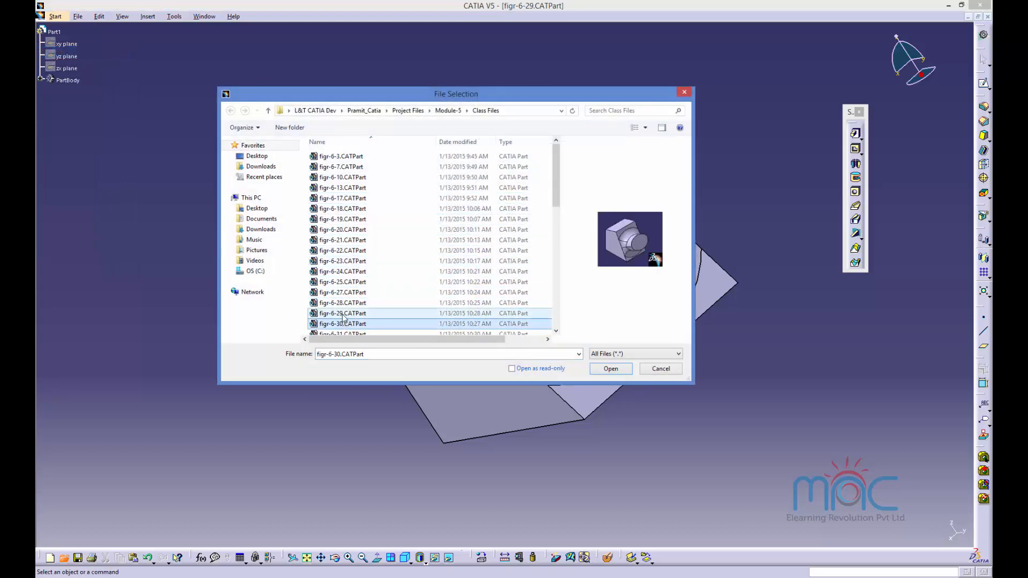
click(345, 324)
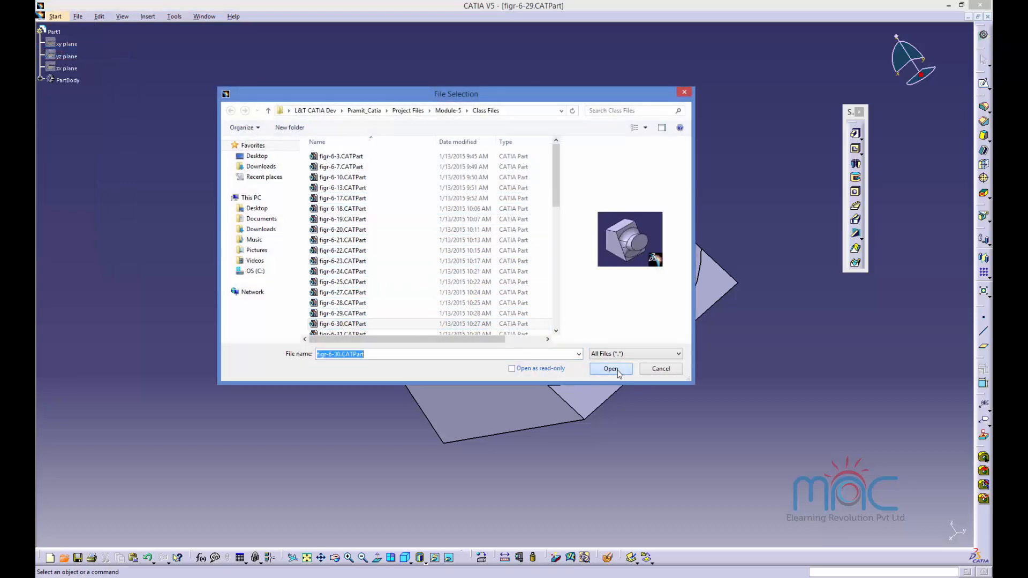
click(617, 370)
click(945, 530)
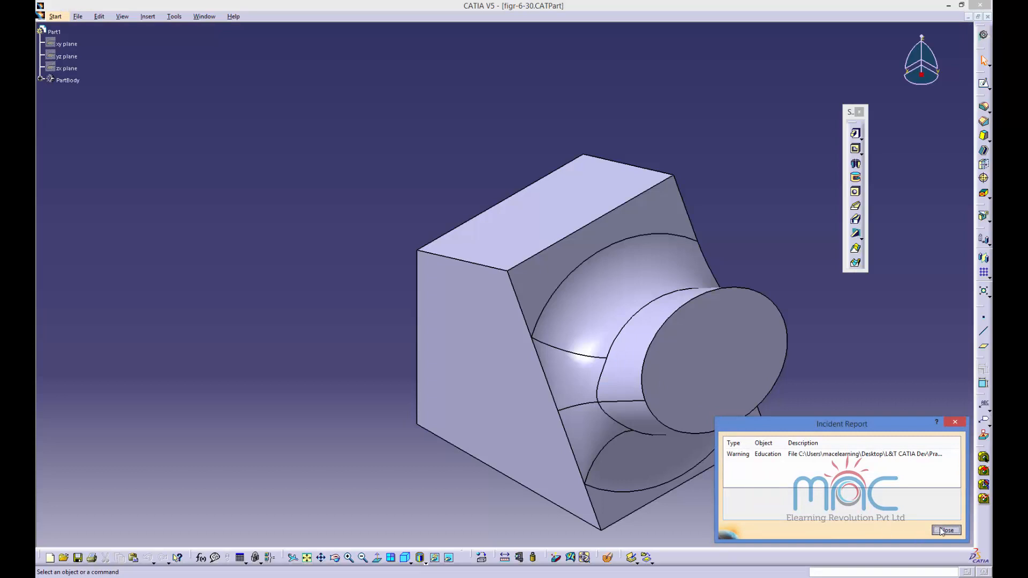
Step: Open the cylinder's base fillet definition and examine its extended options, including the edges to keep
double_click(597, 423)
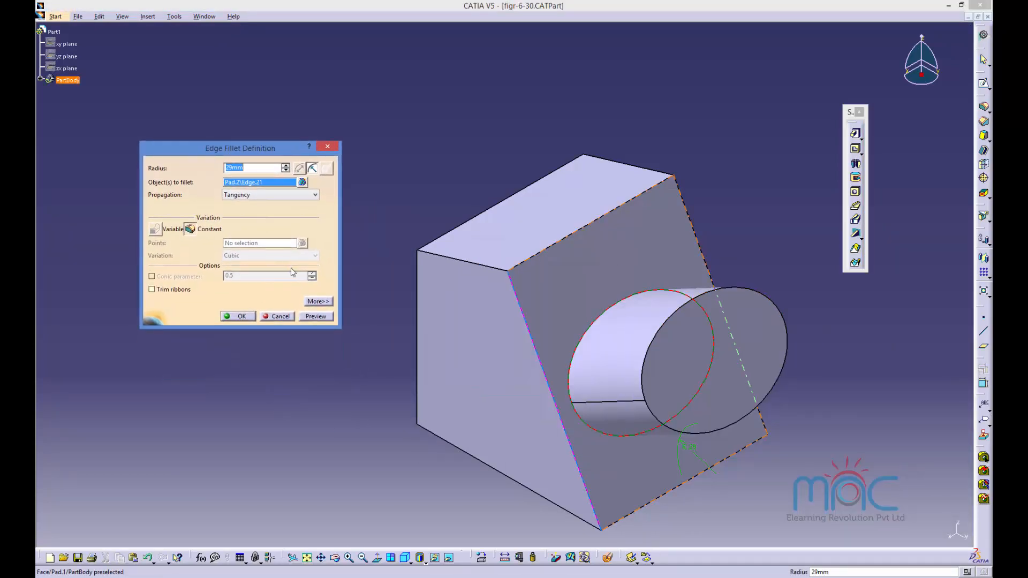
click(317, 301)
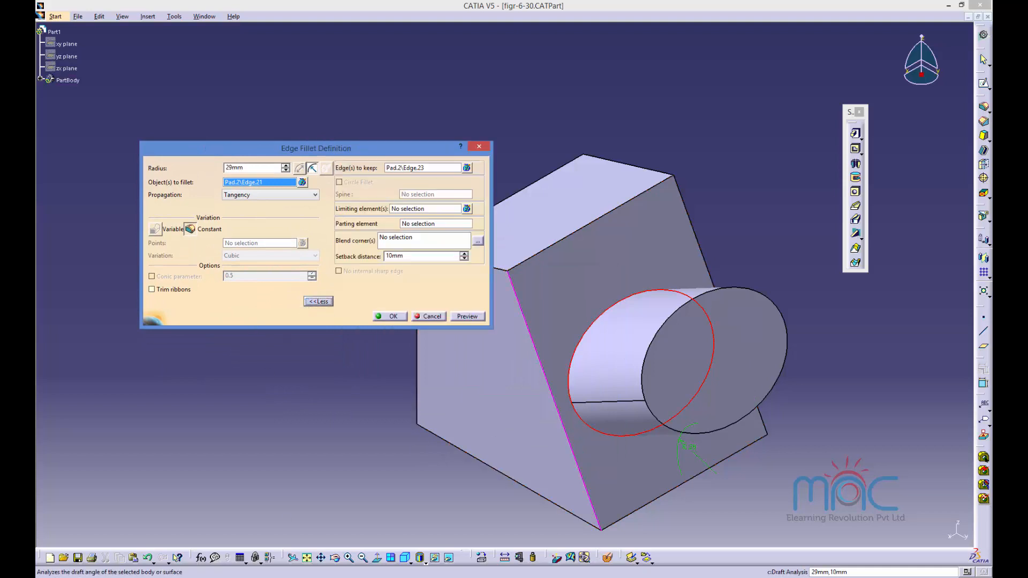
click(409, 170)
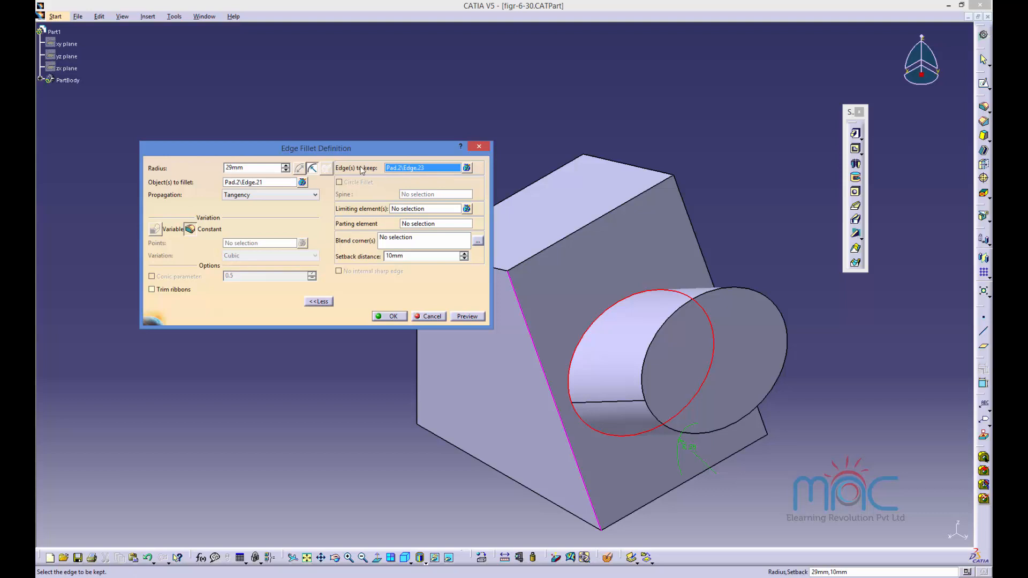
click(319, 301)
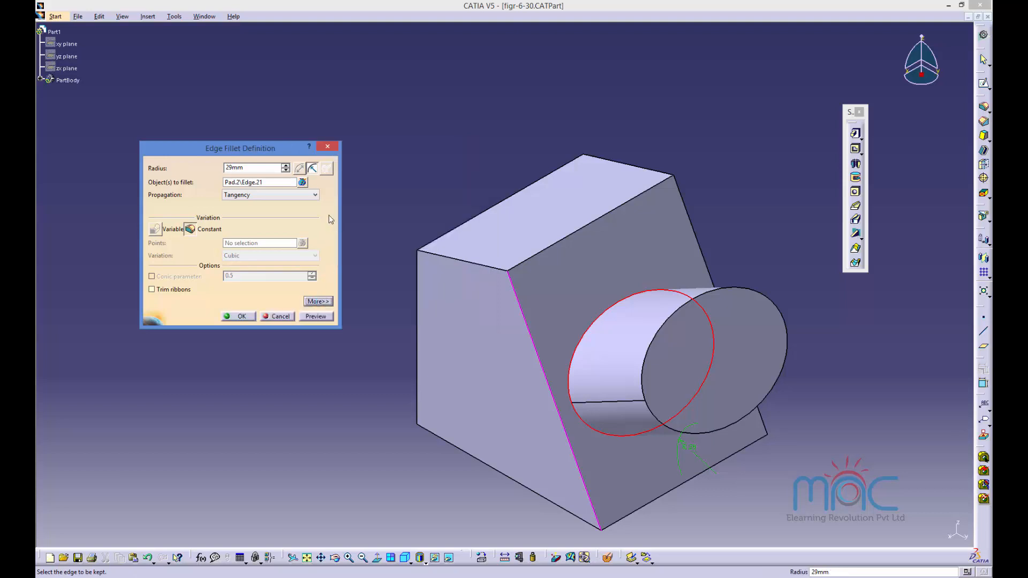
click(320, 301)
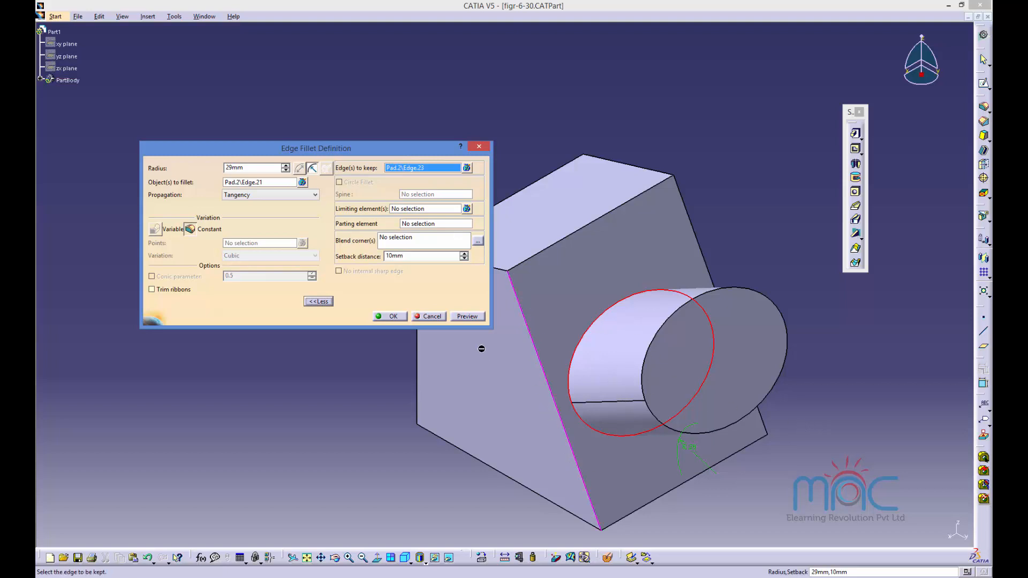
Step: Preview the base fillet, add the sloped face's opposite side edge as a second edge to keep, and apply the fillet
click(467, 317)
middle_drag(725, 406, 417, 332)
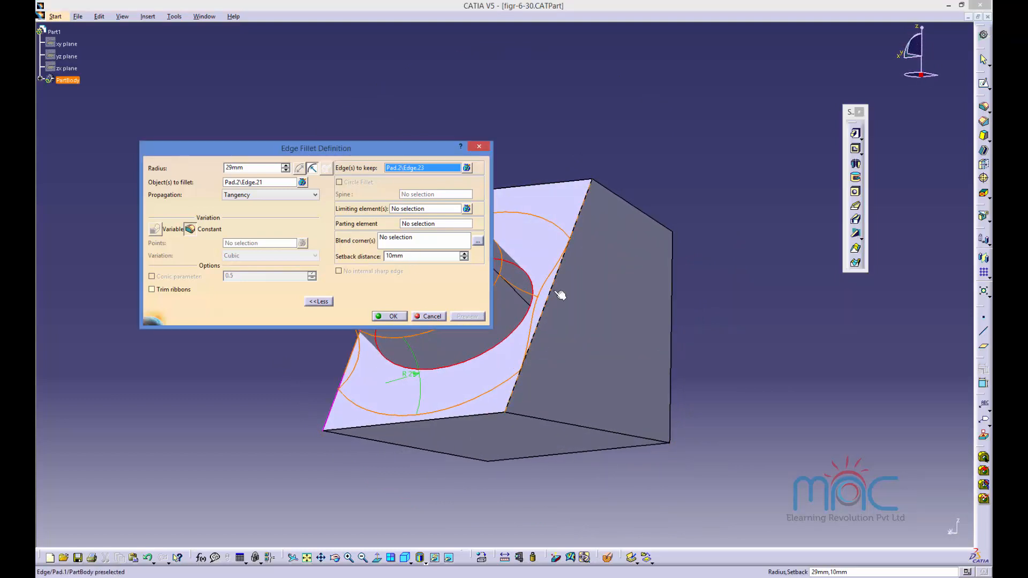
click(559, 295)
click(460, 319)
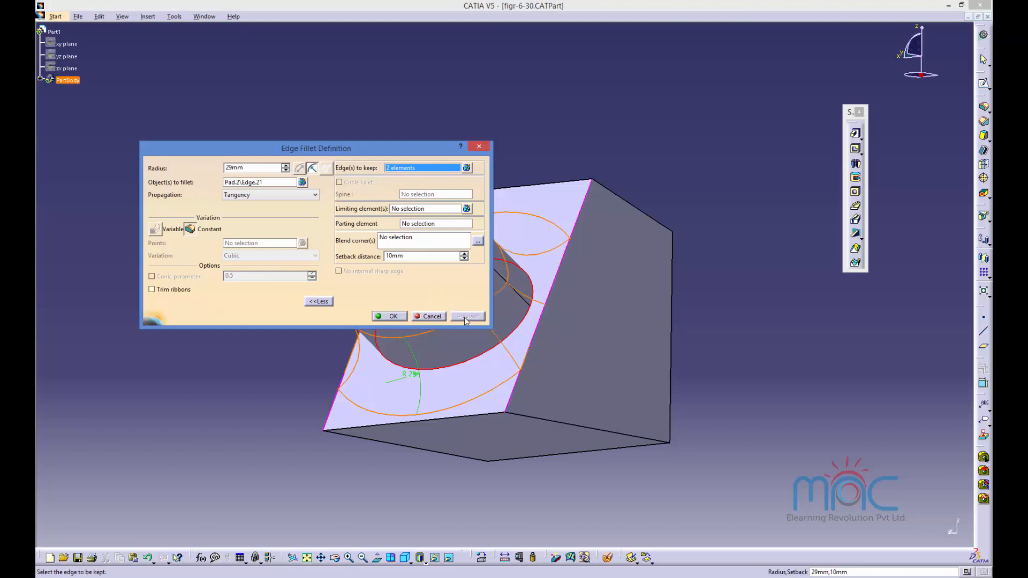
click(390, 316)
middle_drag(536, 386, 693, 294)
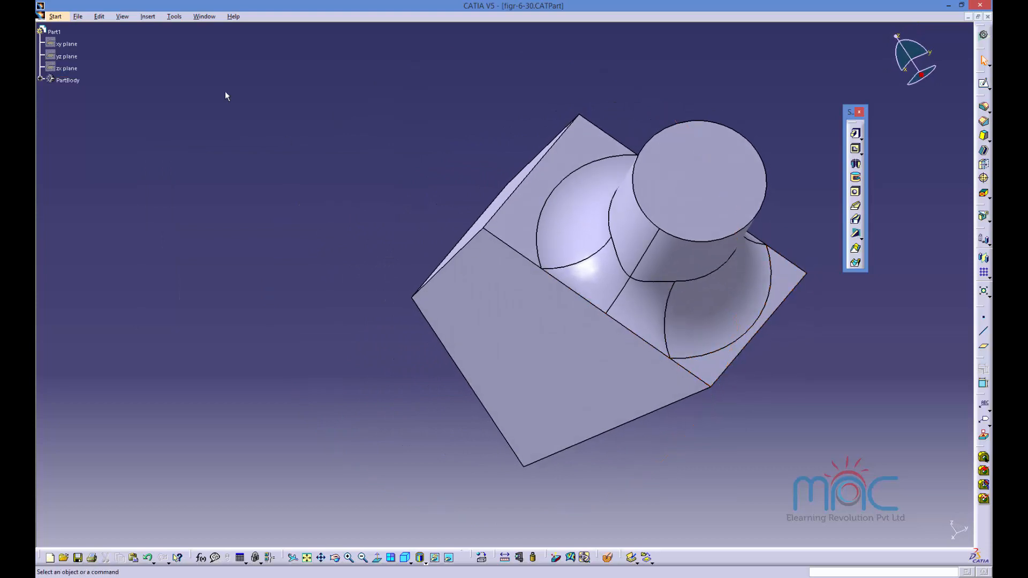
Step: Switch to the figr-6-29.CATPart window and open the definition of the fillet at the cylinder's base
click(206, 17)
click(195, 141)
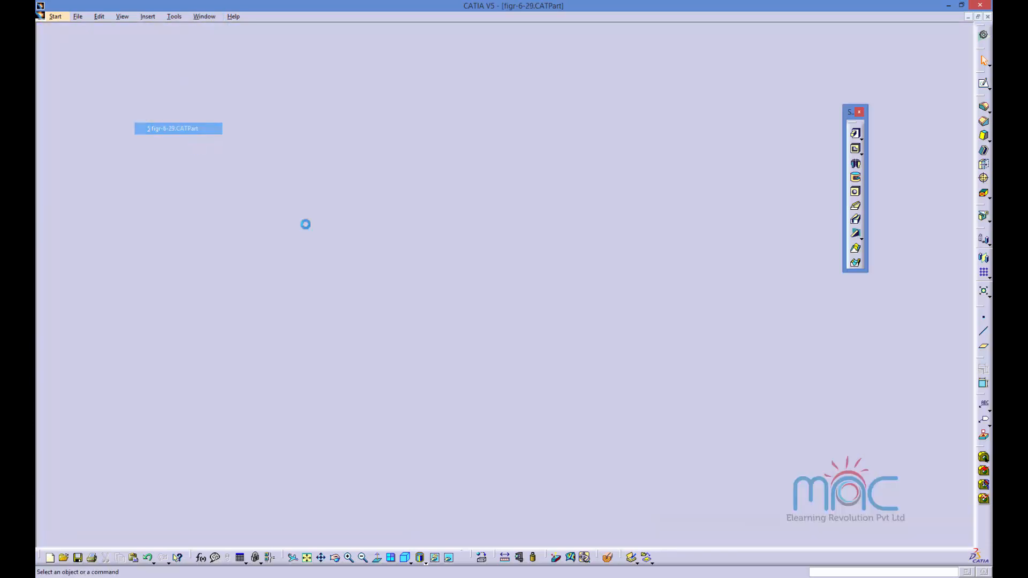
double_click(530, 343)
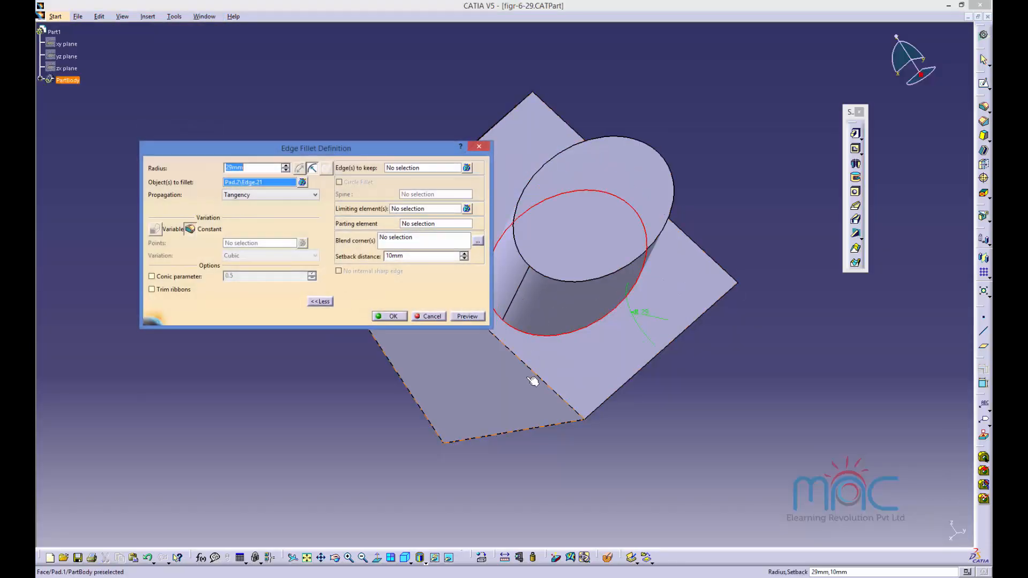
drag(455, 152, 395, 122)
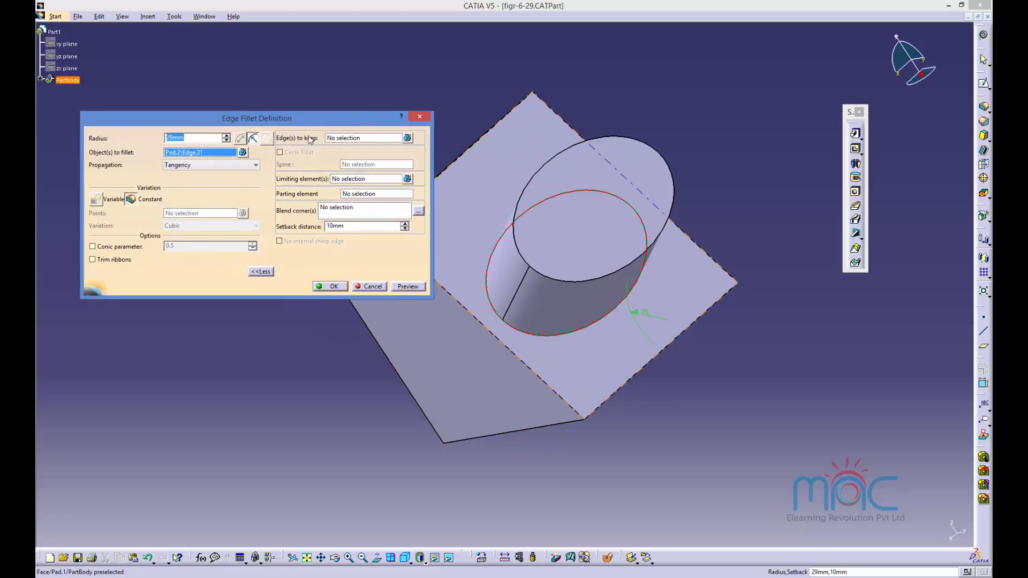
Step: Add the cylinder face's two opposite long side edges as edges to keep, preview the base fillet and apply it
click(340, 138)
click(532, 363)
click(718, 260)
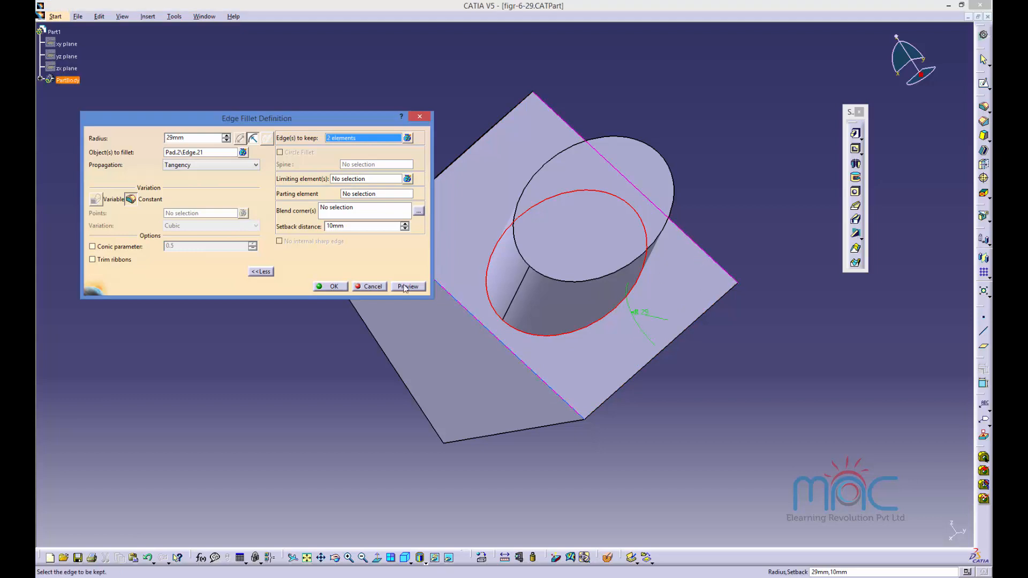
click(406, 287)
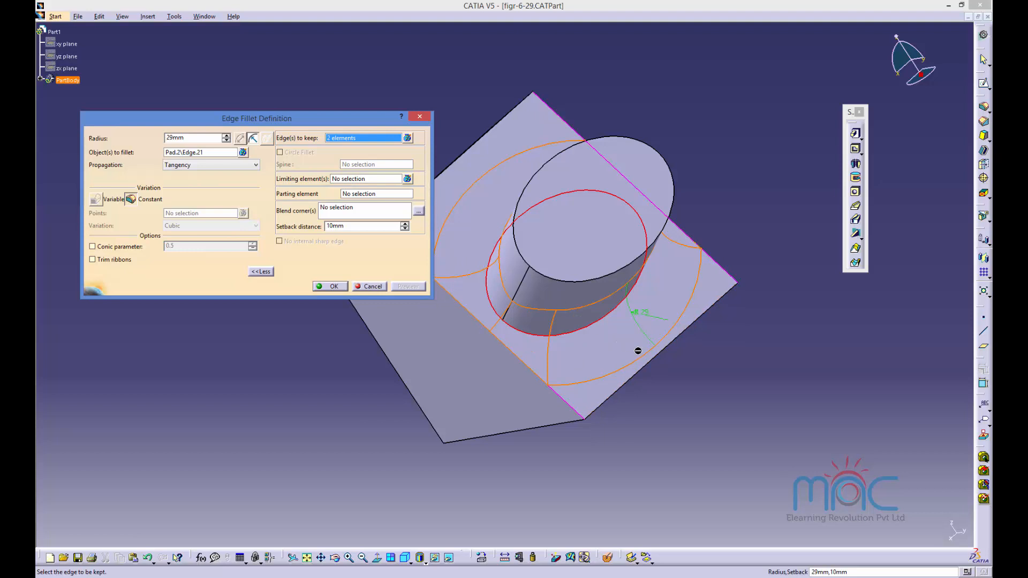
middle_drag(662, 378, 572, 217)
click(331, 286)
Step: Set the base block's pad length to 50 mm with mirrored extent, apply it and dismiss the warnings
middle_drag(646, 416, 476, 189)
double_click(523, 413)
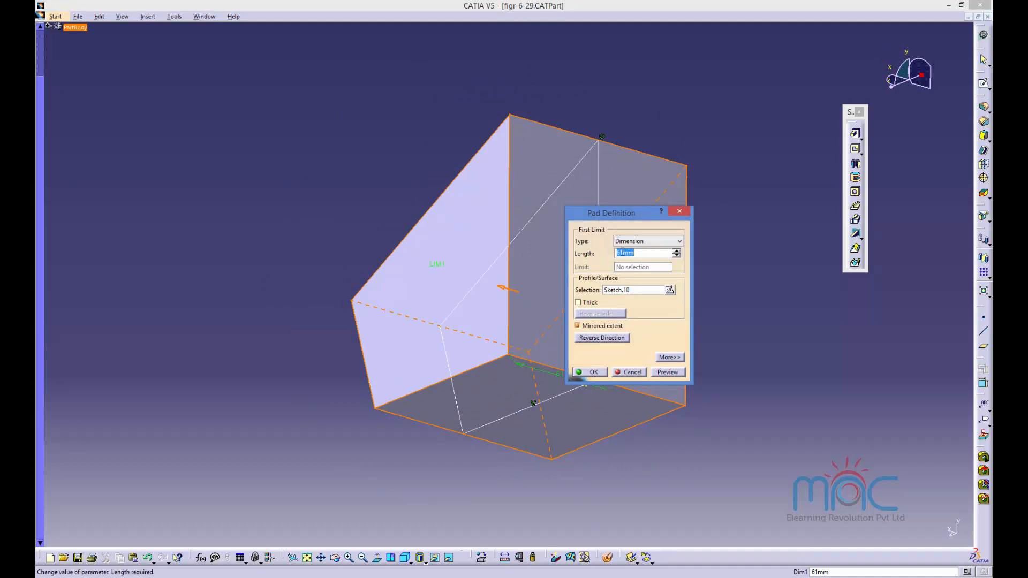
drag(623, 254, 613, 253)
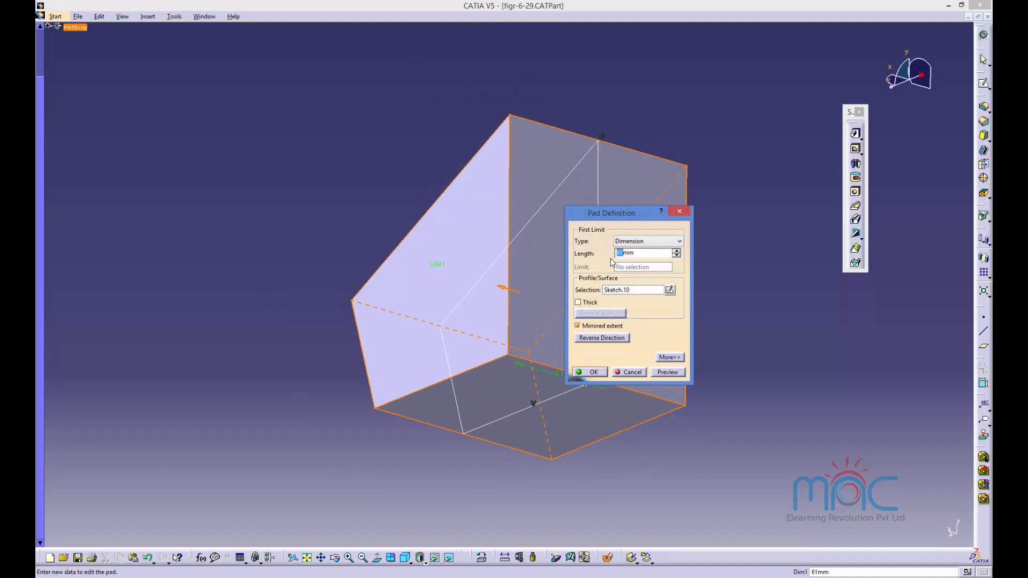
click(668, 372)
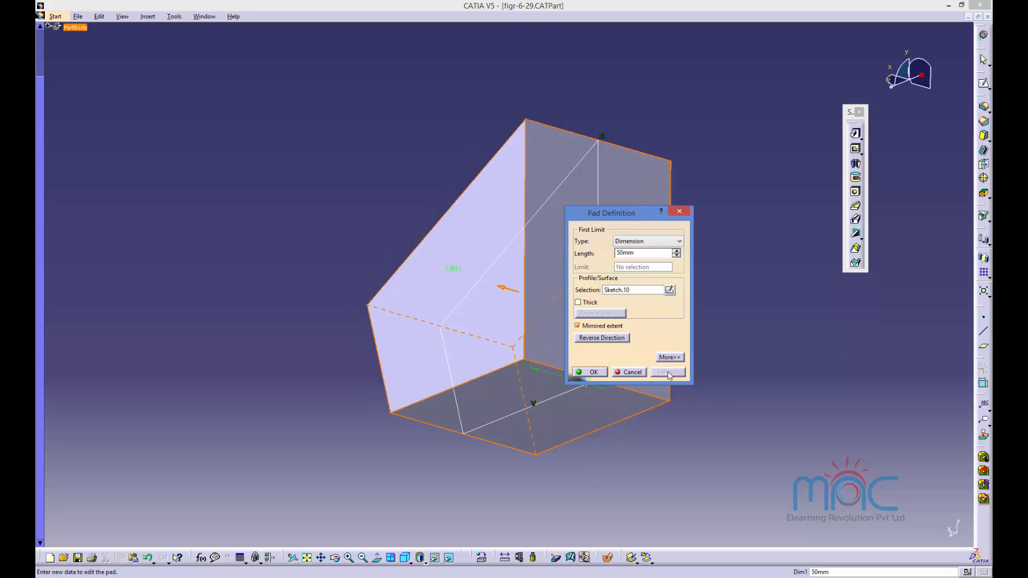
click(593, 371)
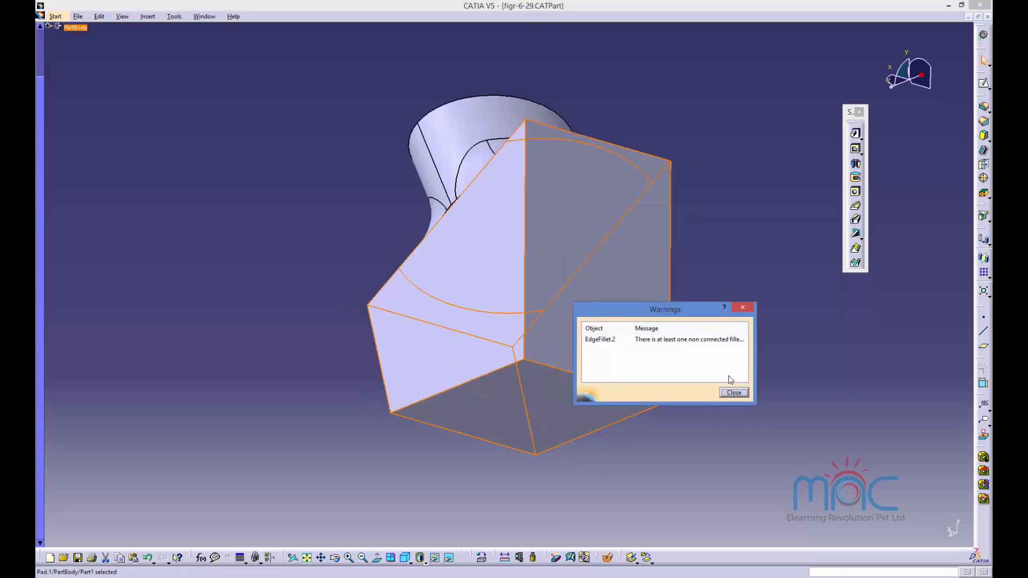
click(734, 393)
Step: Open the base pad's profile sketch for editing and dimension its vertical line
middle_drag(705, 350, 663, 509)
middle_drag(596, 243, 468, 314)
double_click(592, 371)
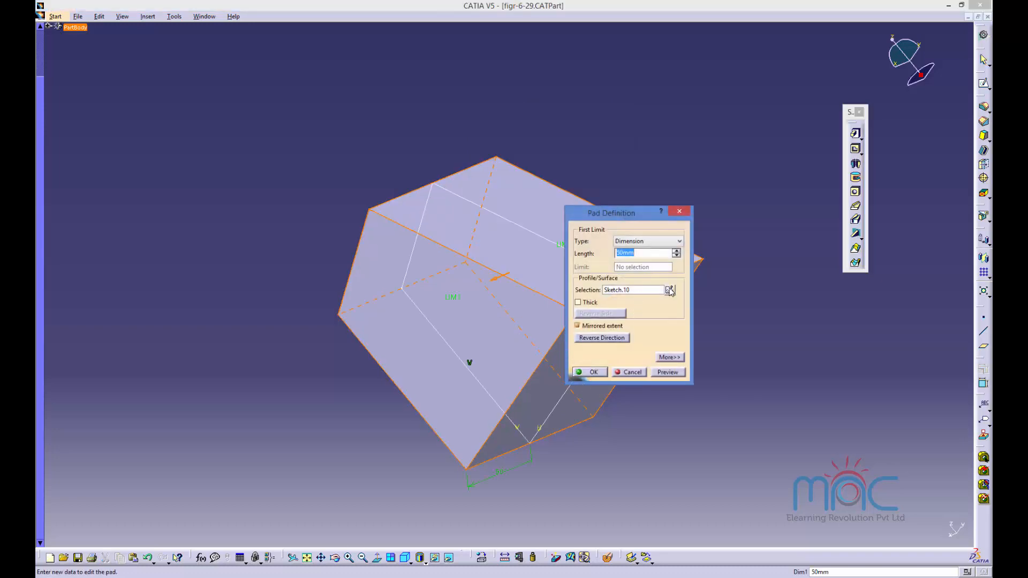
click(670, 290)
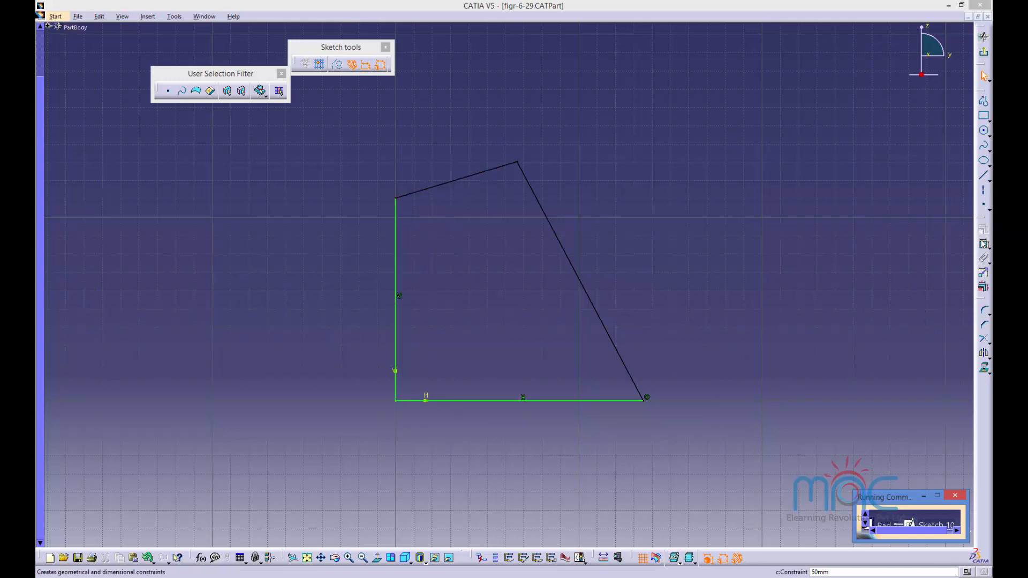
click(983, 243)
click(396, 274)
click(361, 286)
Step: Dimension the profile's horizontal base line and set its length to 110 mm
click(480, 405)
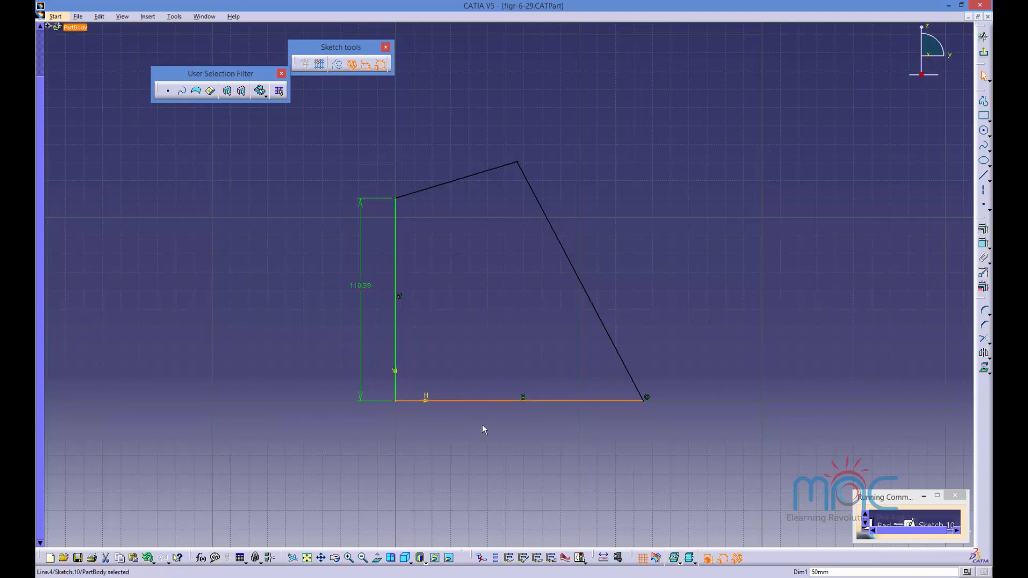
click(984, 244)
click(534, 440)
double_click(534, 434)
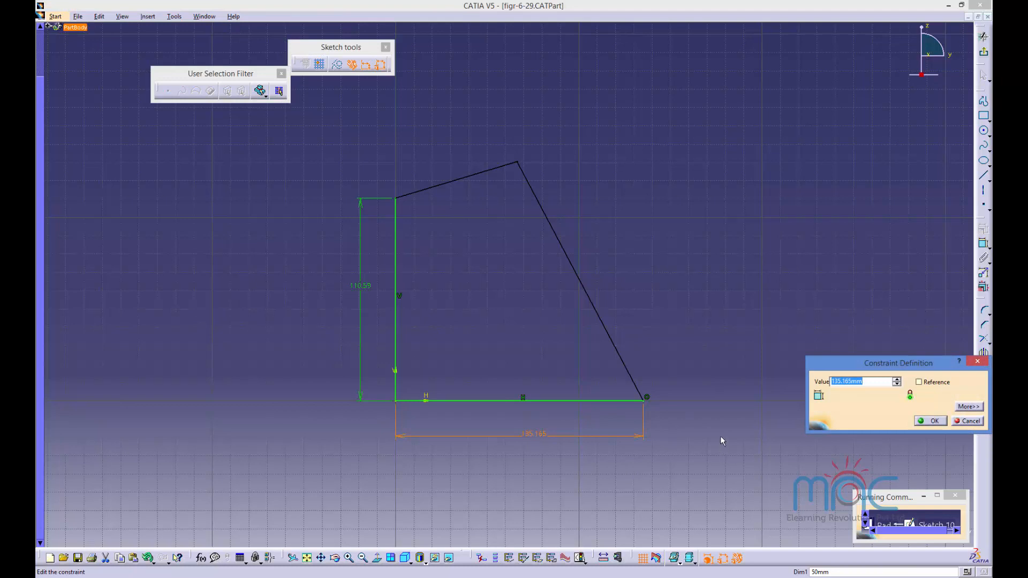
text(110)
click(930, 421)
Step: Set the length of the profile's vertical line to 90 mm
click(362, 291)
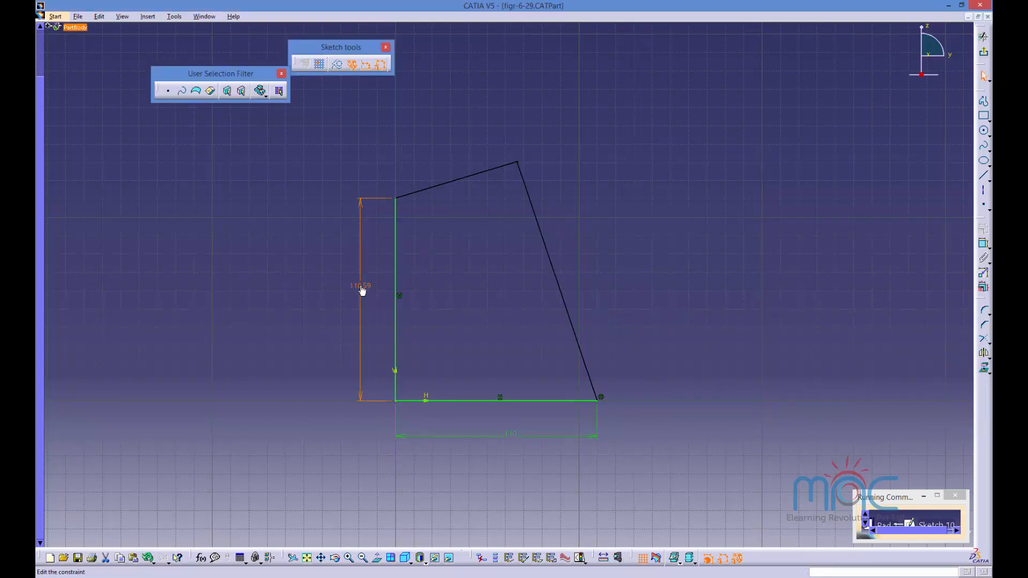
double_click(362, 291)
text(90)
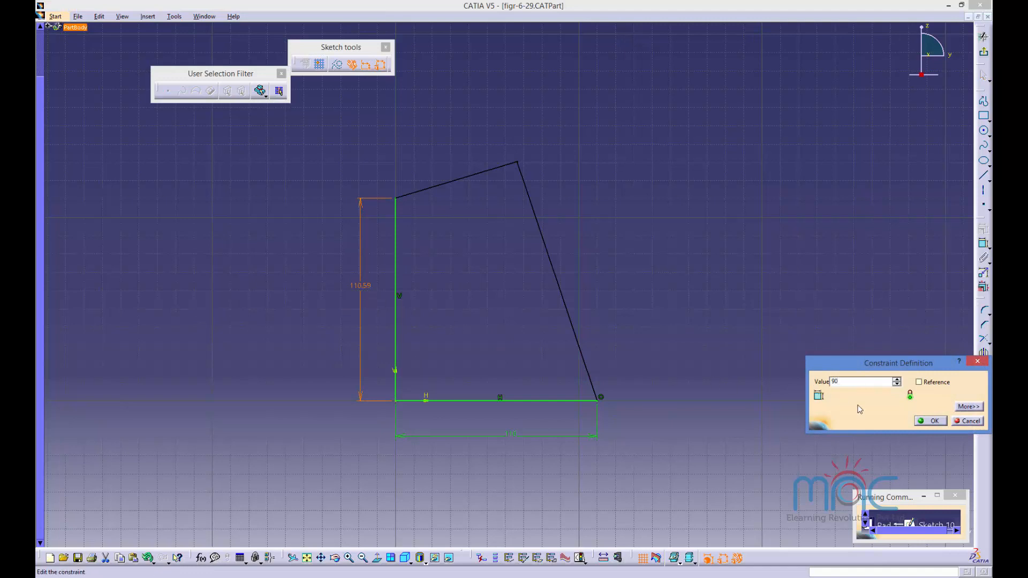
key(Return)
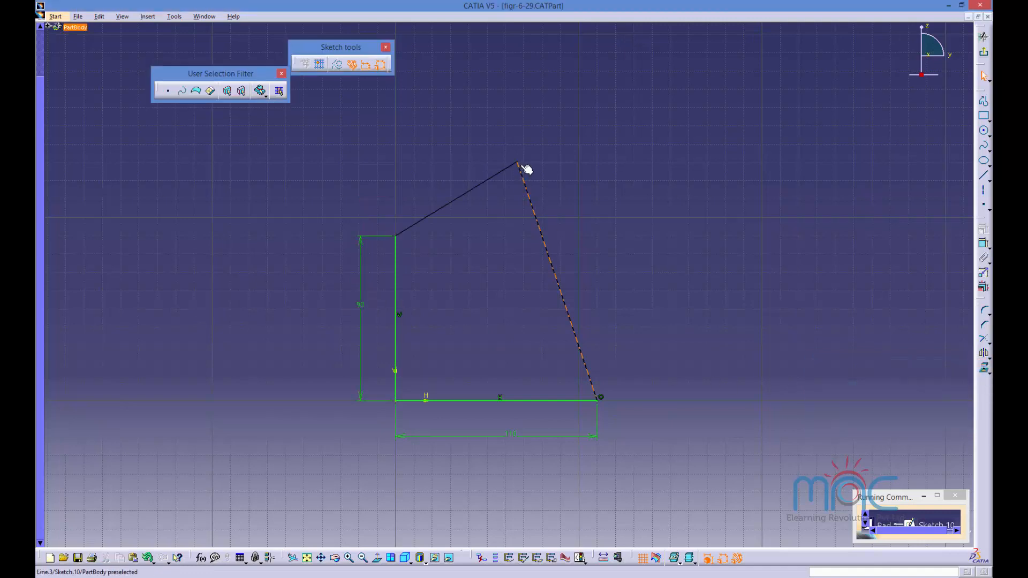
Step: Move the profile's free upper corner lower and slightly outward, exit the sketch and apply the updated pad
drag(525, 167, 541, 205)
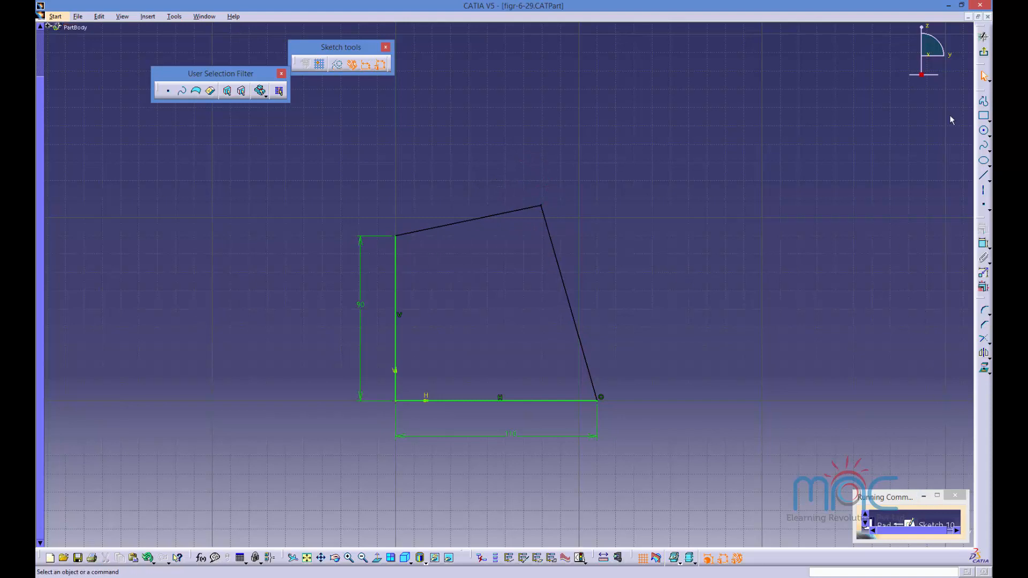
click(982, 52)
click(668, 372)
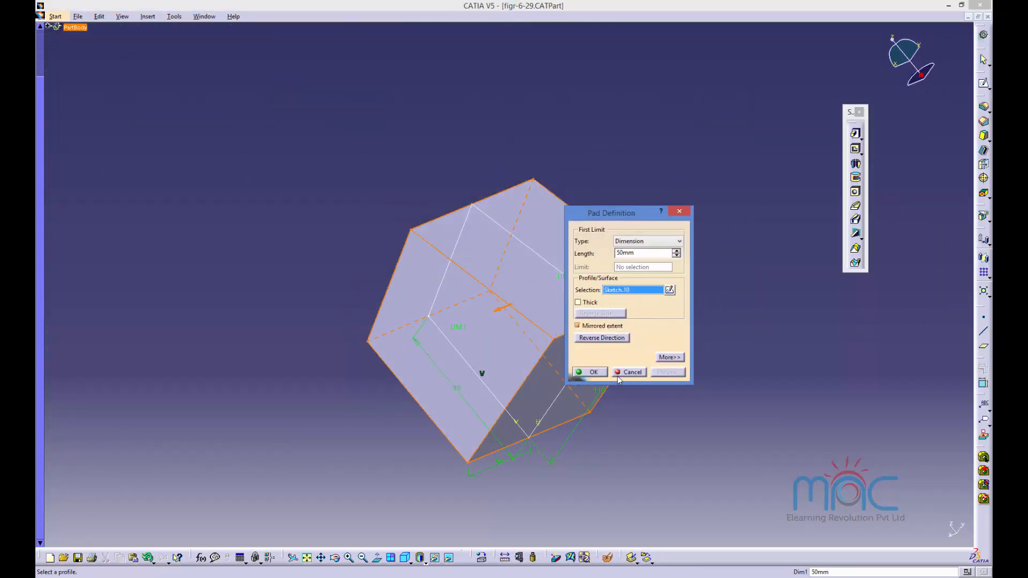
click(590, 372)
Step: Add the cylinder face's two remaining end edges to the base fillet's edges to keep, preview, apply it and dismiss the warnings
middle_drag(663, 347, 647, 333)
middle_drag(680, 368, 590, 294)
double_click(587, 294)
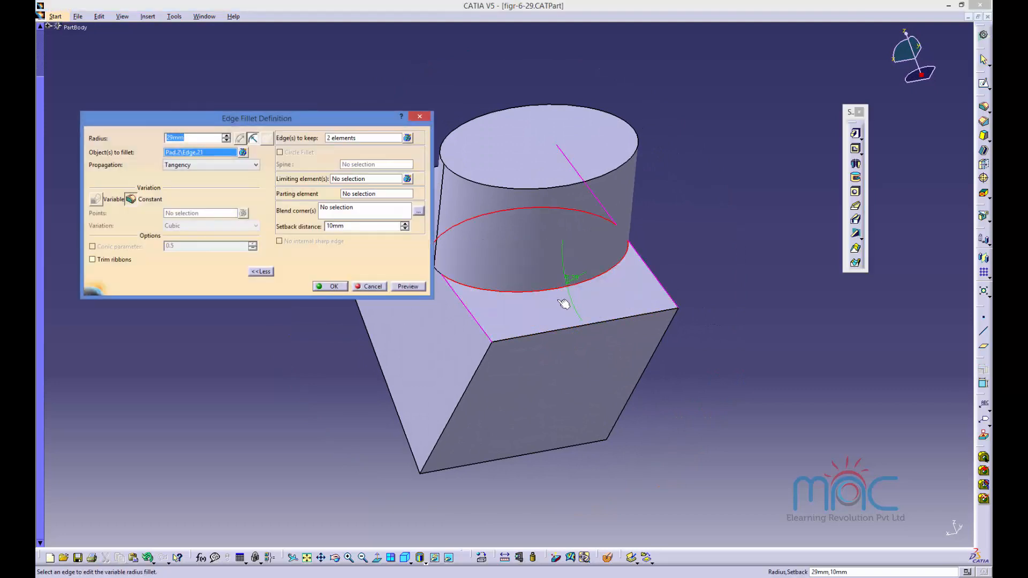
click(364, 137)
click(560, 329)
middle_drag(489, 371, 450, 190)
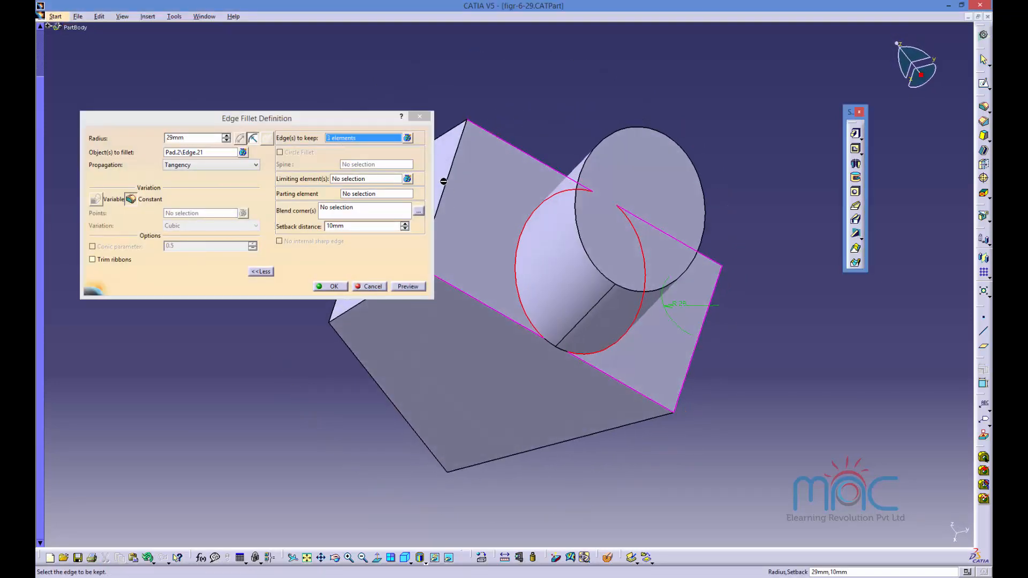
click(462, 131)
click(408, 287)
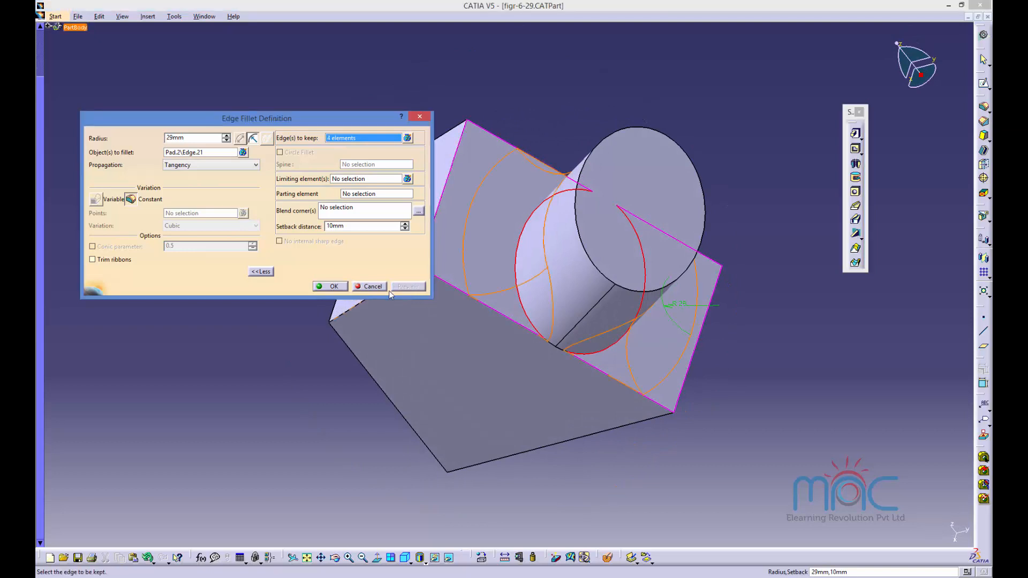
click(330, 287)
click(735, 392)
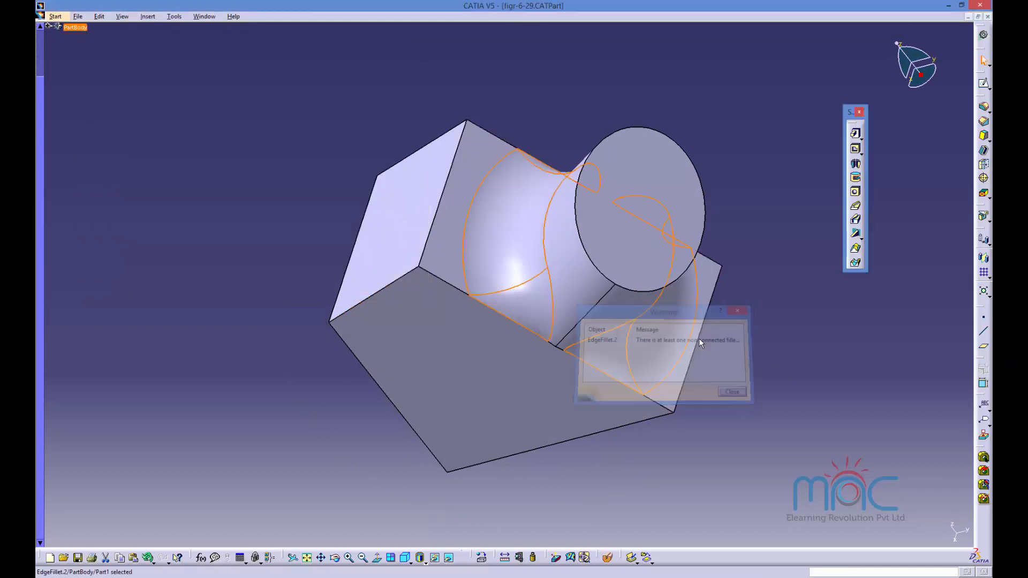
middle_drag(788, 387, 699, 327)
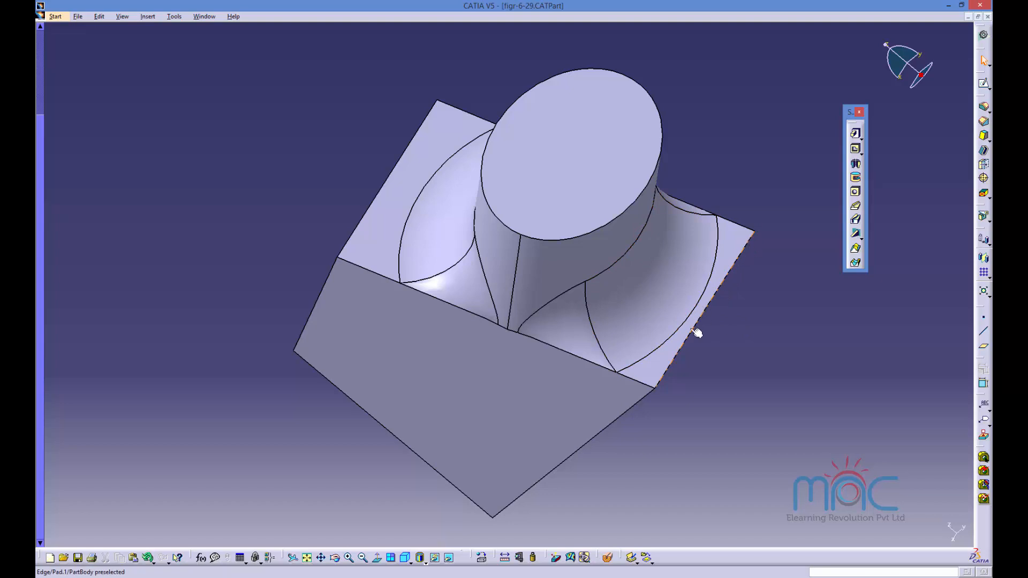
middle_drag(730, 349, 707, 289)
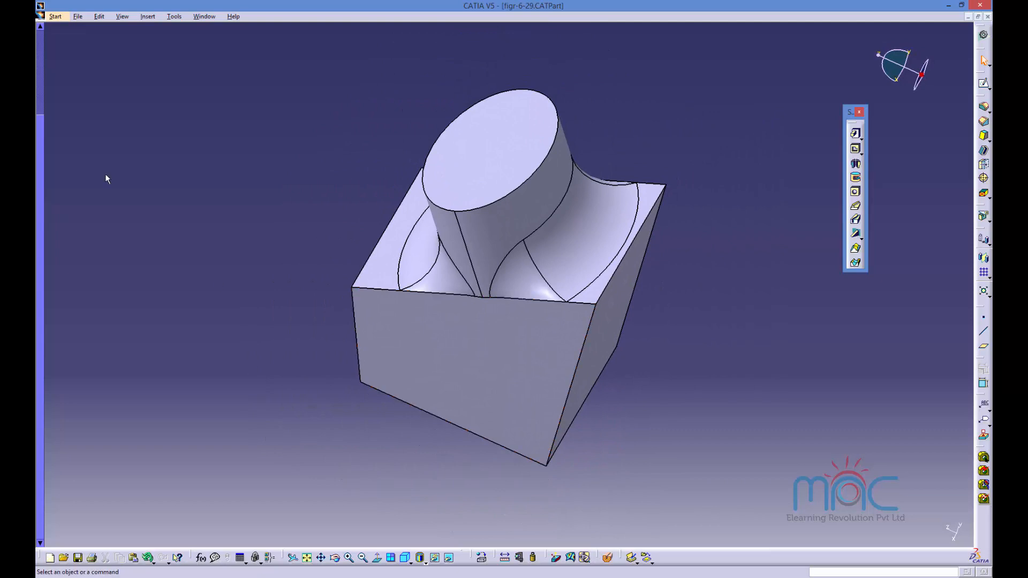
click(204, 16)
click(267, 203)
key(alt+Tab)
Step: Browse the part previews in the Class Files folder and open figr-6-36.CATPart
click(78, 17)
click(67, 53)
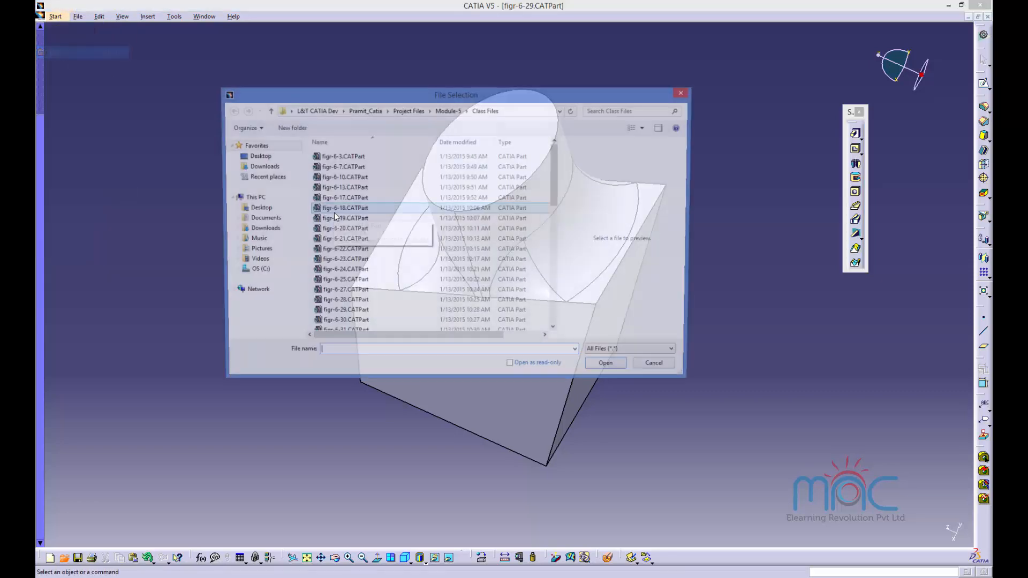
click(350, 324)
scroll(350, 324, down, 1)
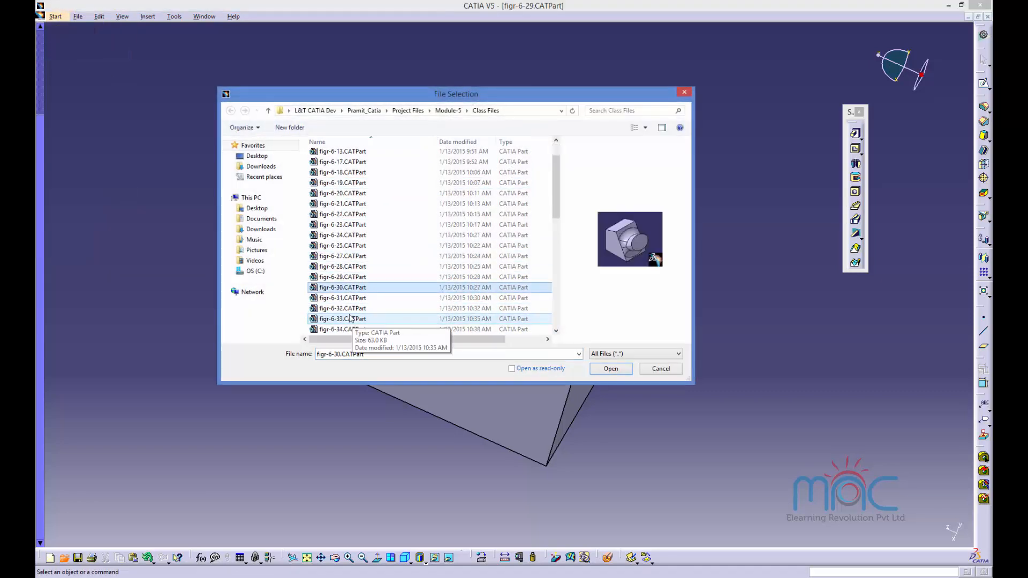
click(351, 320)
scroll(350, 322, down, 1)
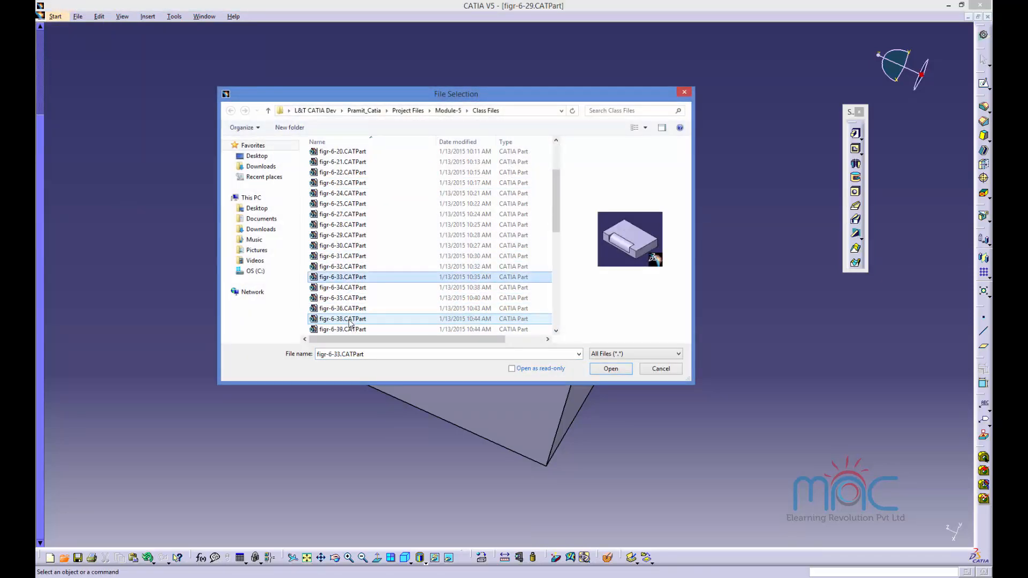
click(340, 290)
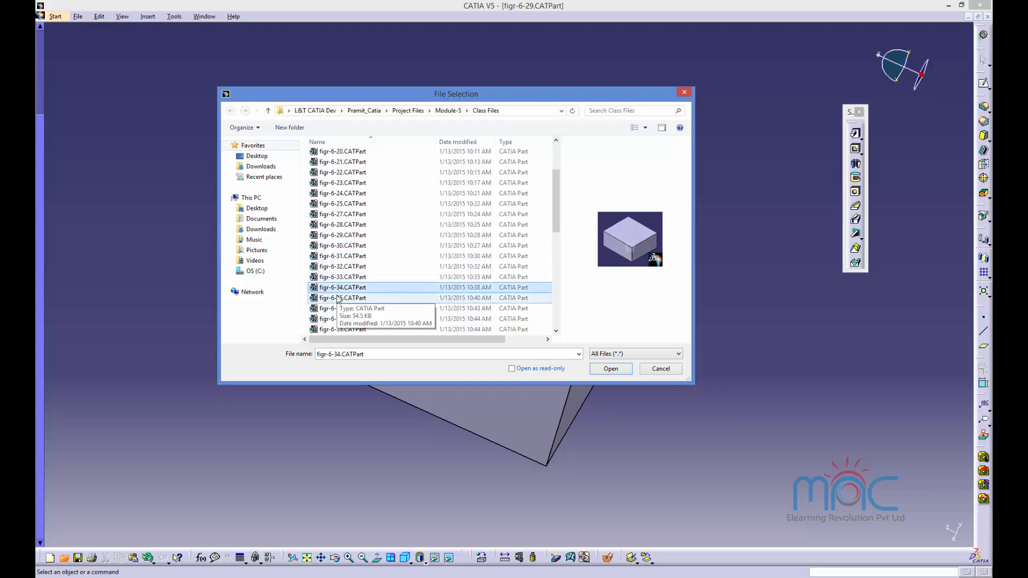
click(340, 299)
click(338, 310)
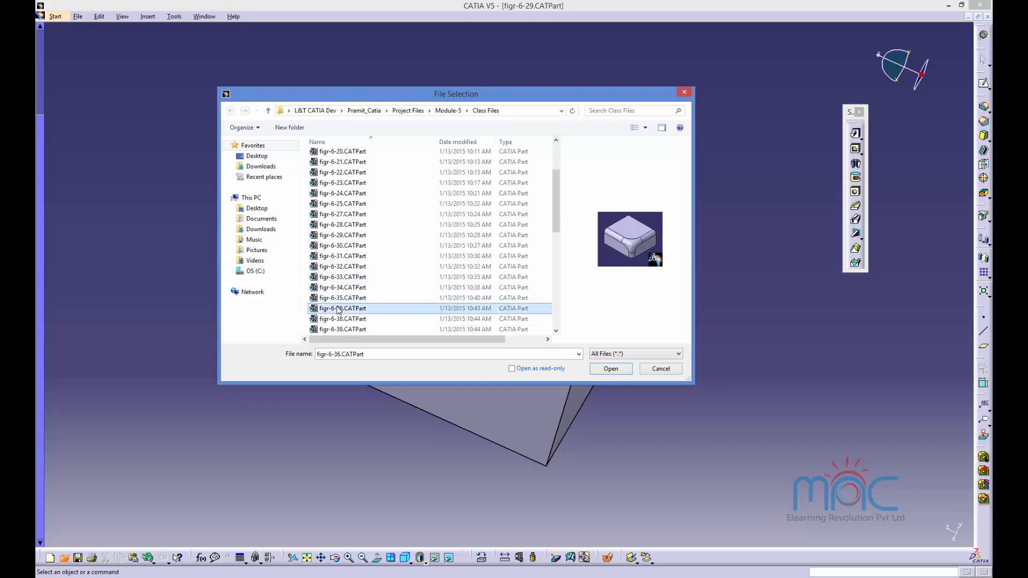
click(611, 370)
click(945, 530)
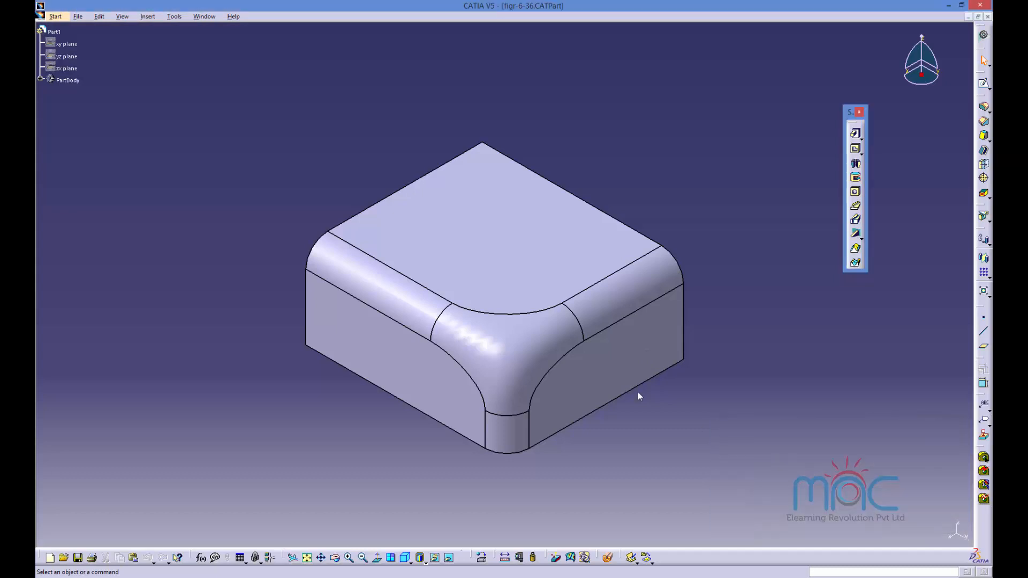
Step: Open the block's corner fillet definition, turn off Trim ribbons, preview the blended corner and apply the fillet
double_click(546, 350)
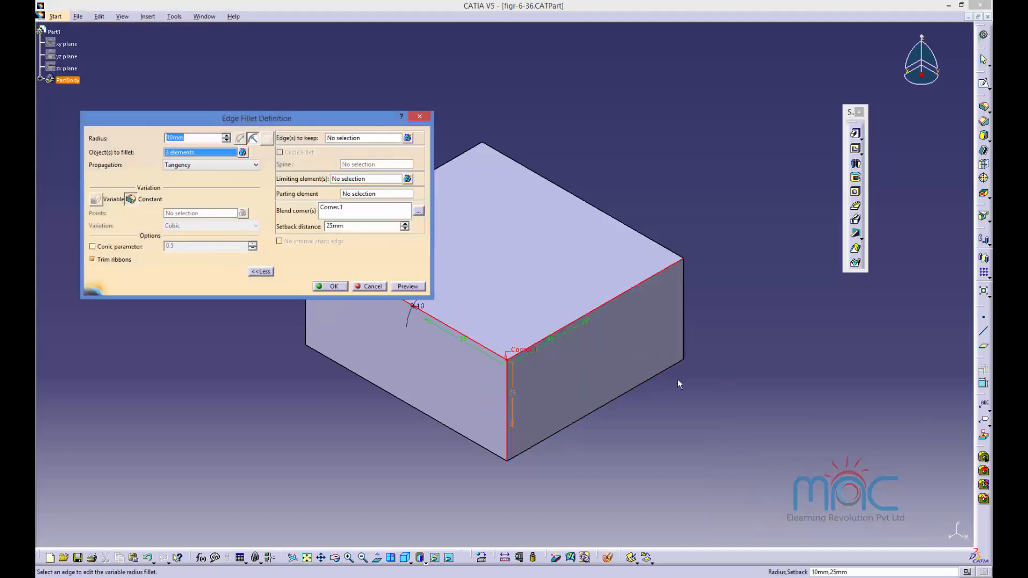
drag(265, 122, 315, 78)
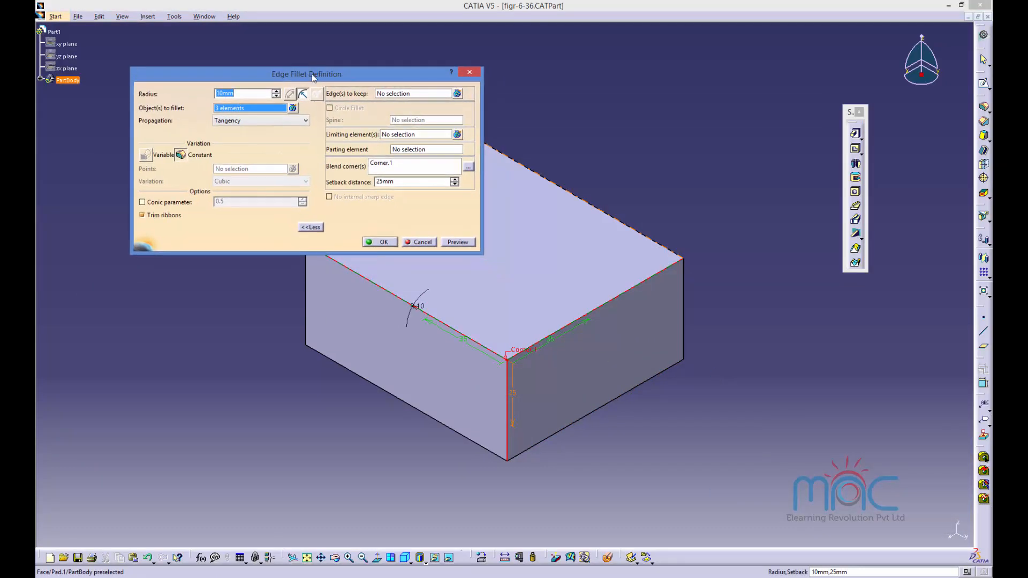
click(242, 109)
click(167, 219)
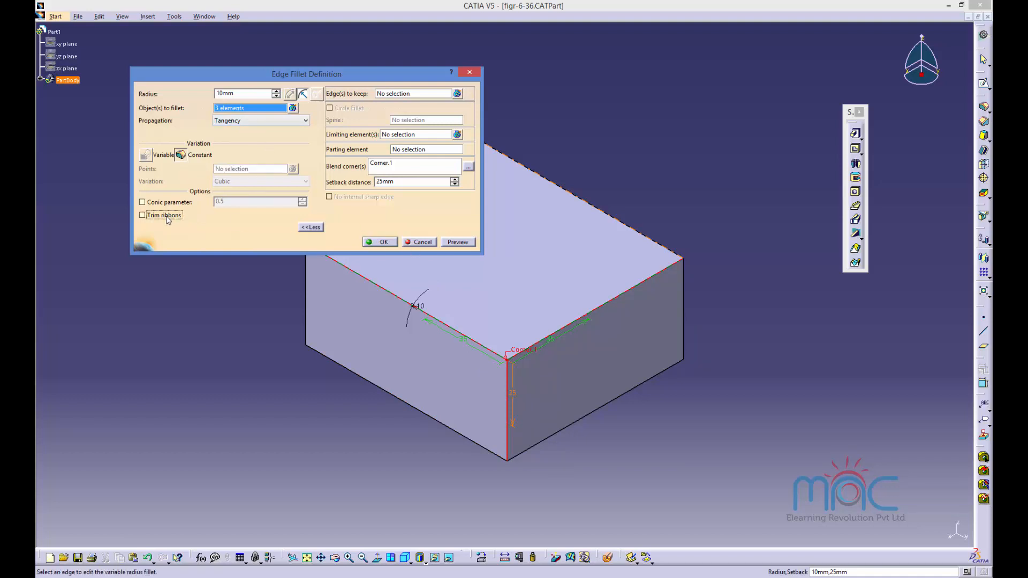
click(452, 243)
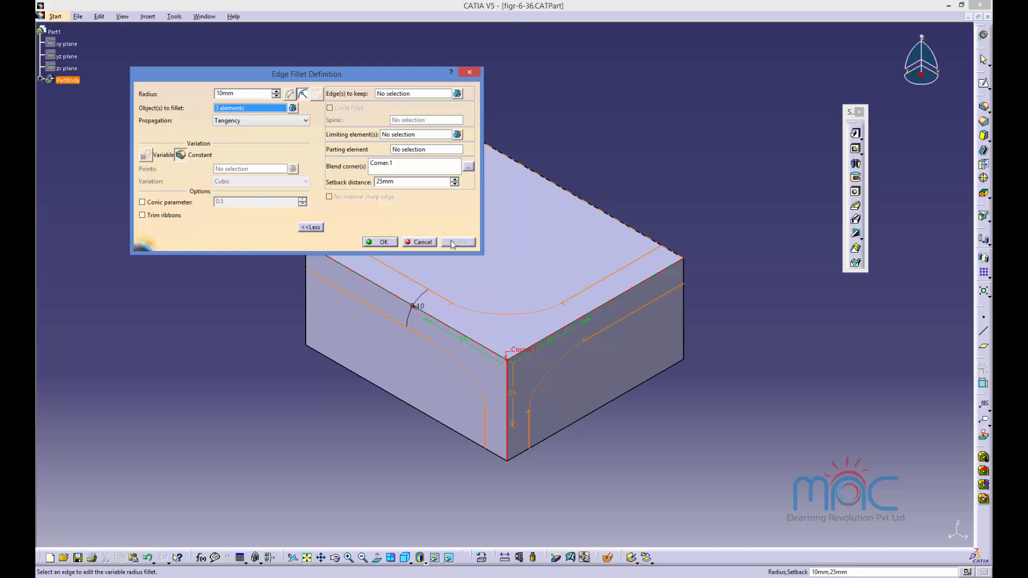
click(380, 243)
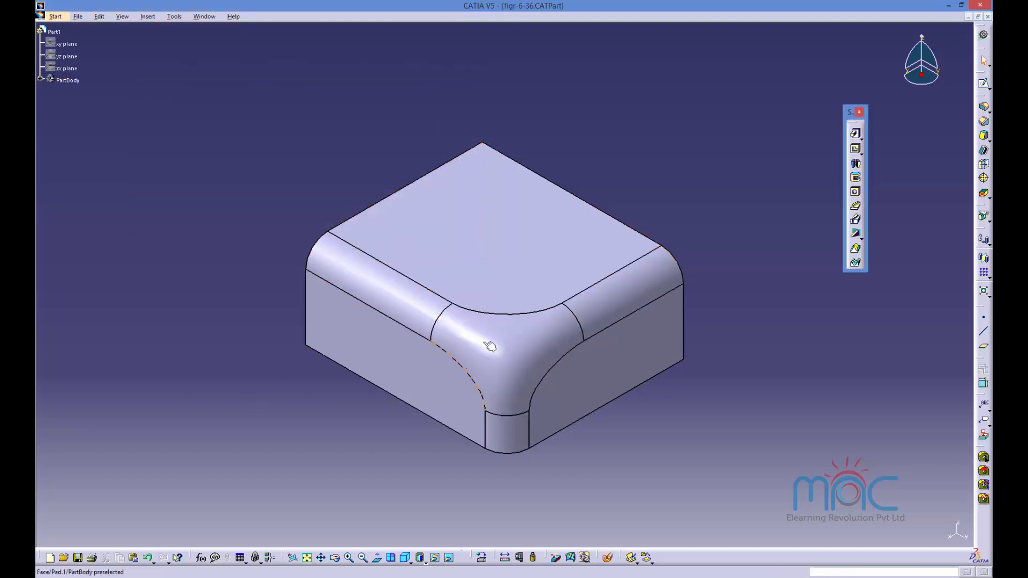
Step: Reopen the blended corner fillet's definition, turn on Trim ribbons, preview the result and apply it
double_click(583, 310)
click(168, 215)
click(456, 244)
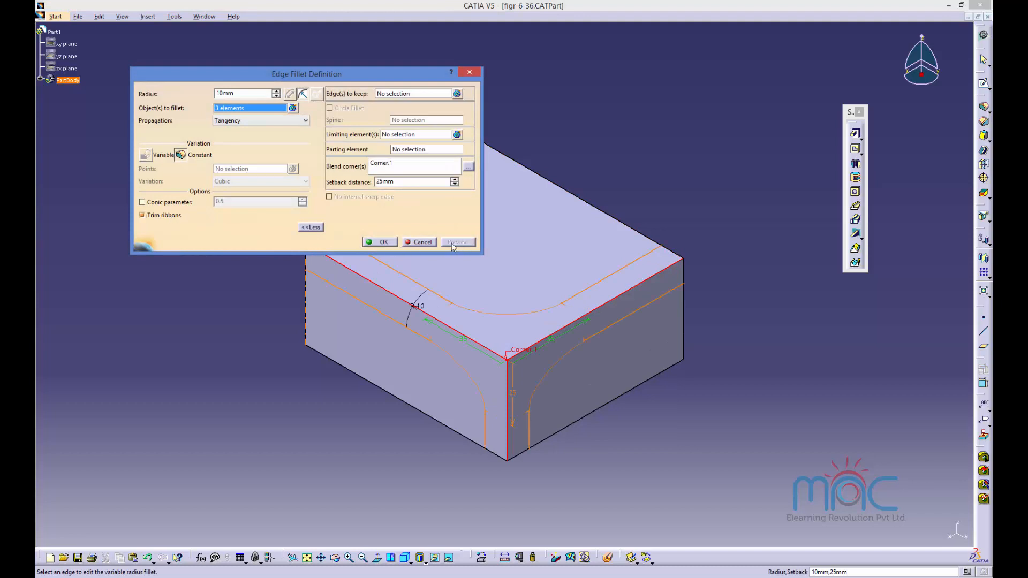
click(375, 242)
Step: Delete the blended corner fillet from the block
middle_drag(315, 373, 371, 354)
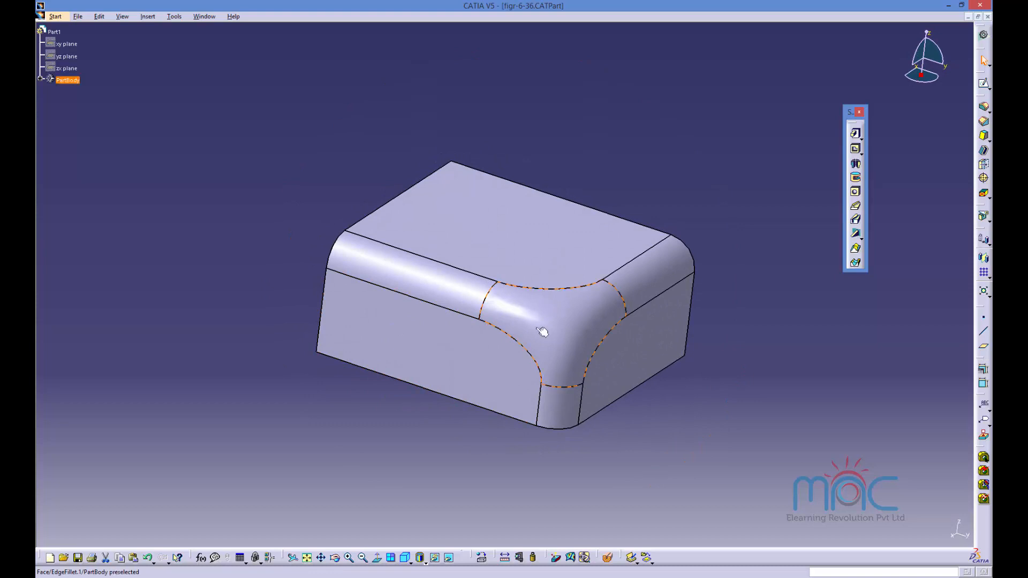
click(532, 342)
key(Delete)
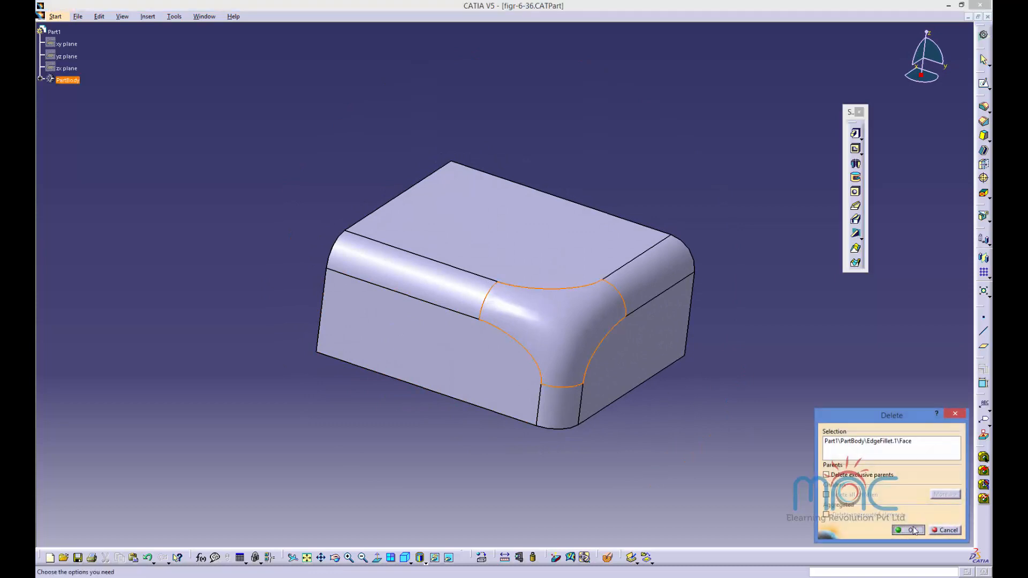
click(909, 530)
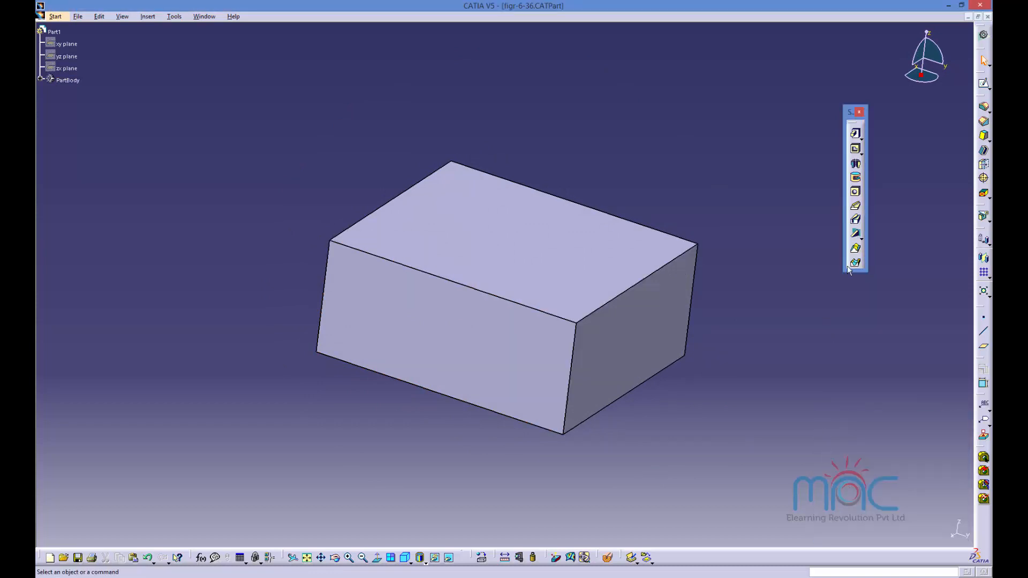
Step: Fillet the three edges meeting at the block's front upper corner with a 10 mm radius and Trim ribbons on, previewing before applying
click(984, 106)
click(599, 312)
click(560, 316)
click(577, 349)
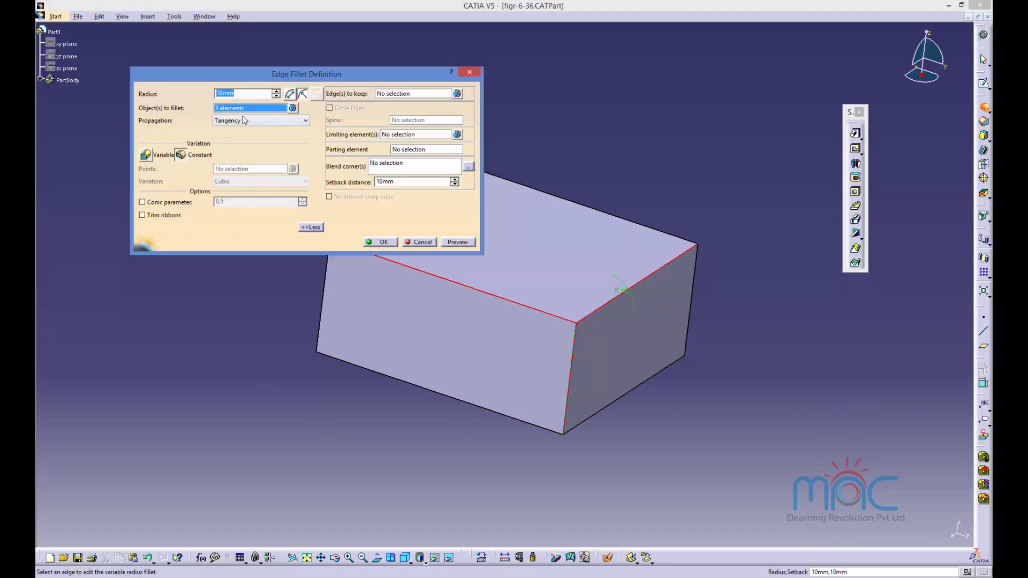
click(159, 218)
click(458, 242)
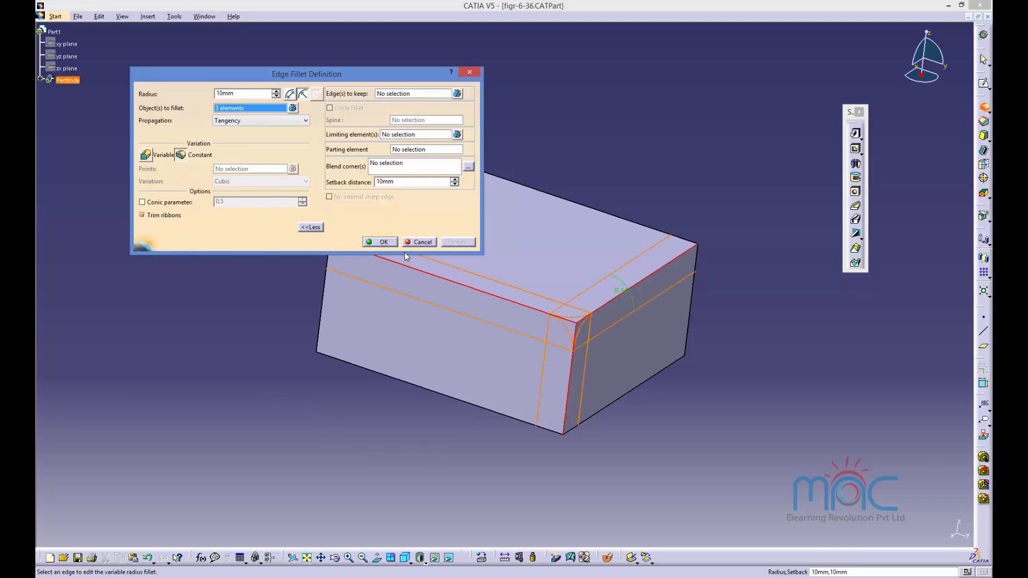
click(381, 242)
Step: Check the new corner fillet's definition, close it and undo back to the earlier blended corner fillet
middle_drag(585, 385, 602, 329)
double_click(601, 308)
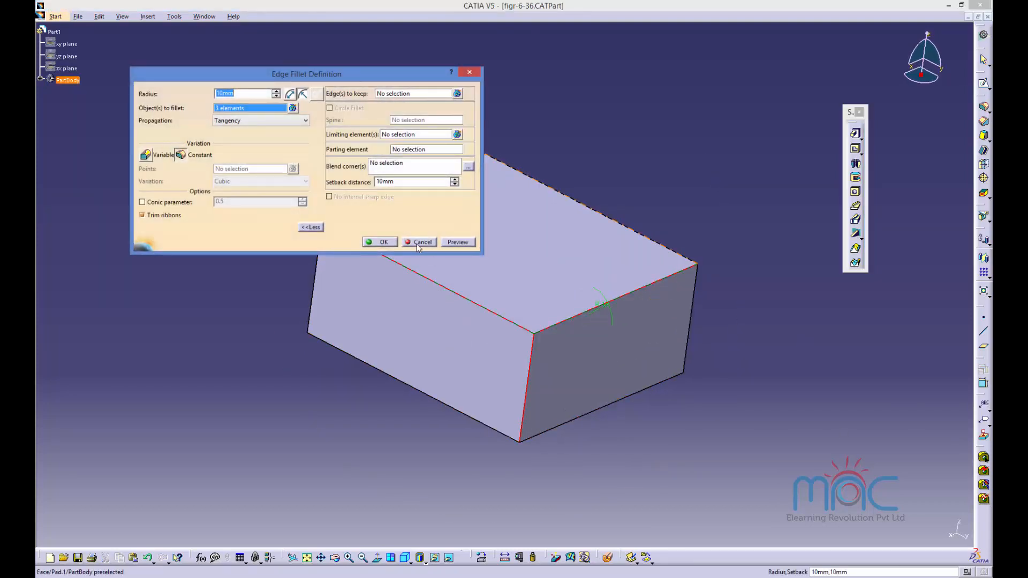
click(380, 242)
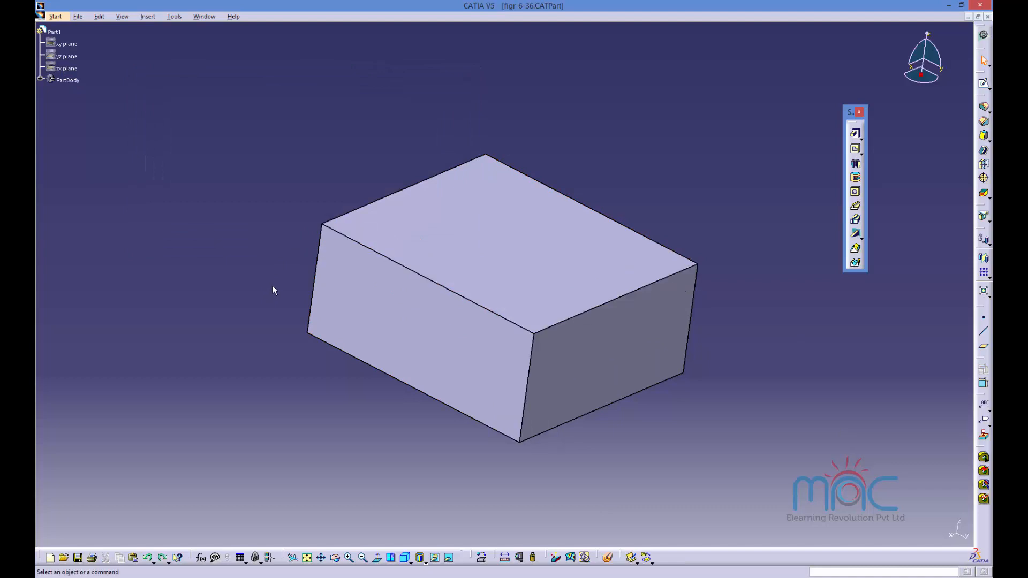
click(566, 476)
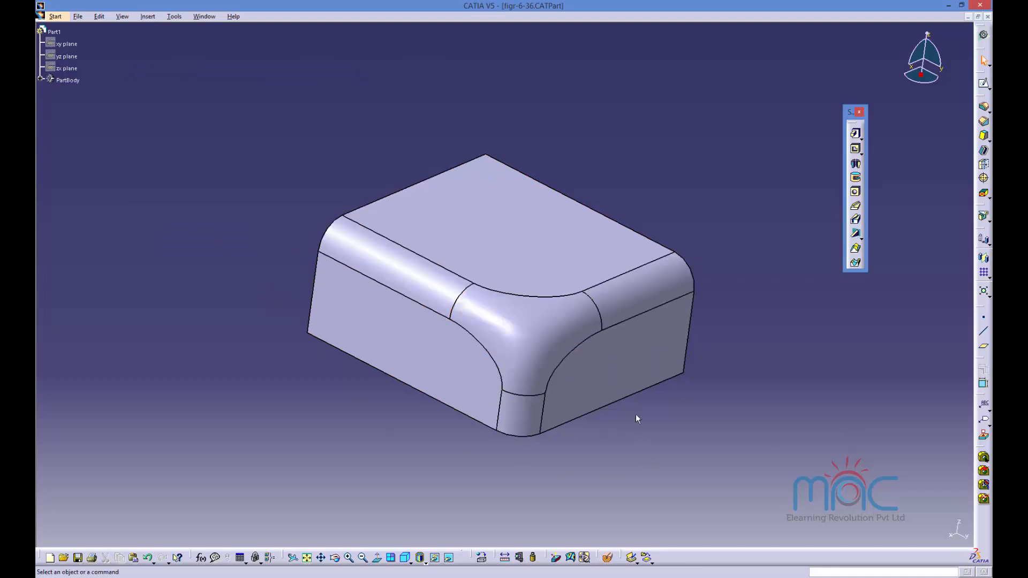
Step: Set the blend corner's setback distance to 35 mm, preview the fillet and apply it
double_click(638, 306)
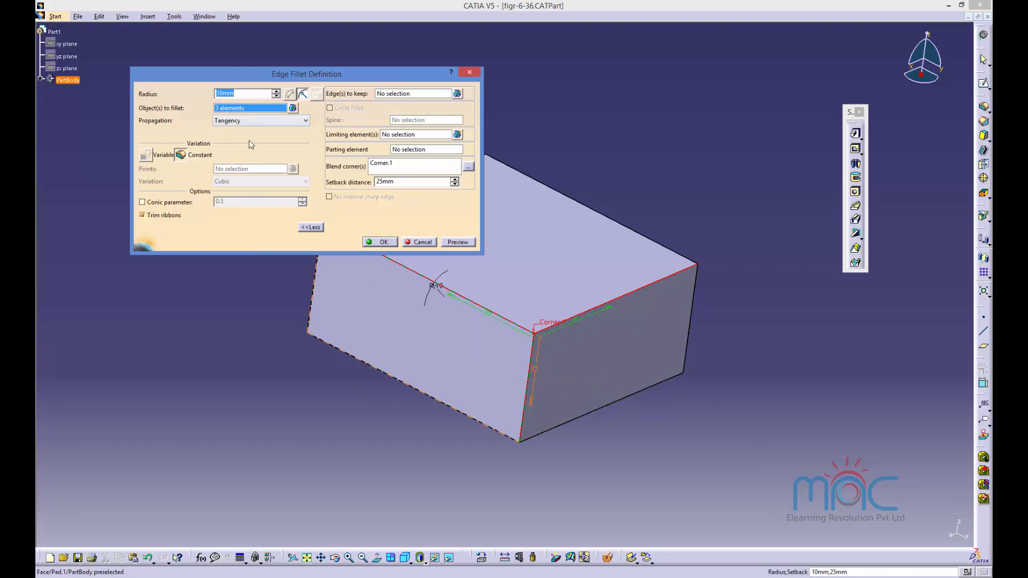
click(388, 185)
double_click(388, 185)
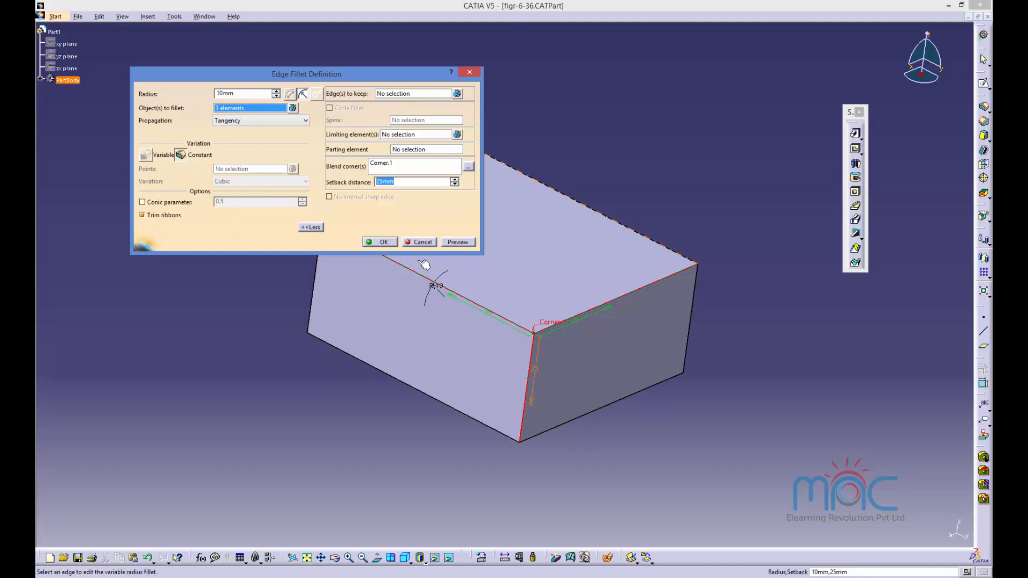
text(35mm)
click(463, 242)
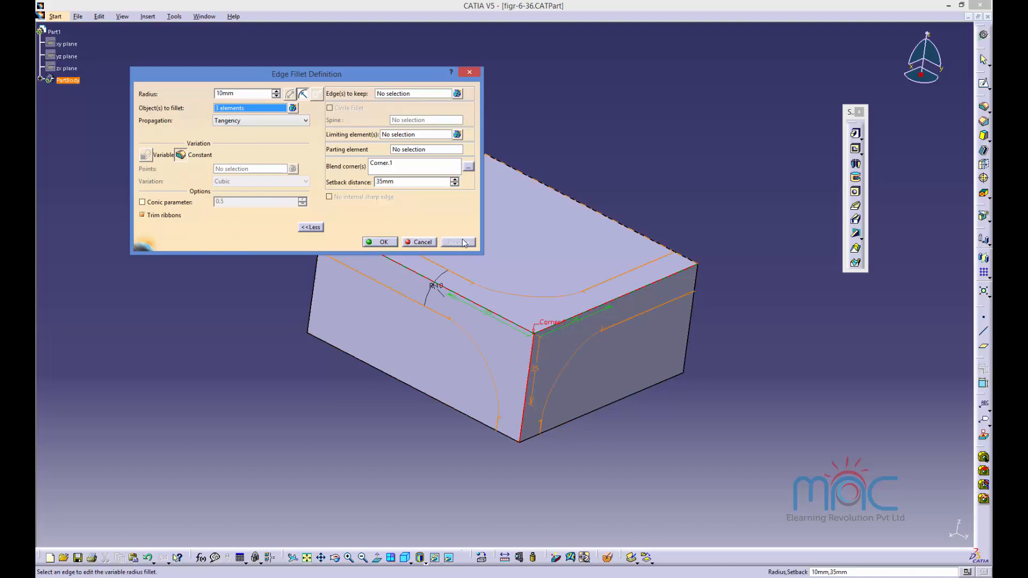
click(380, 242)
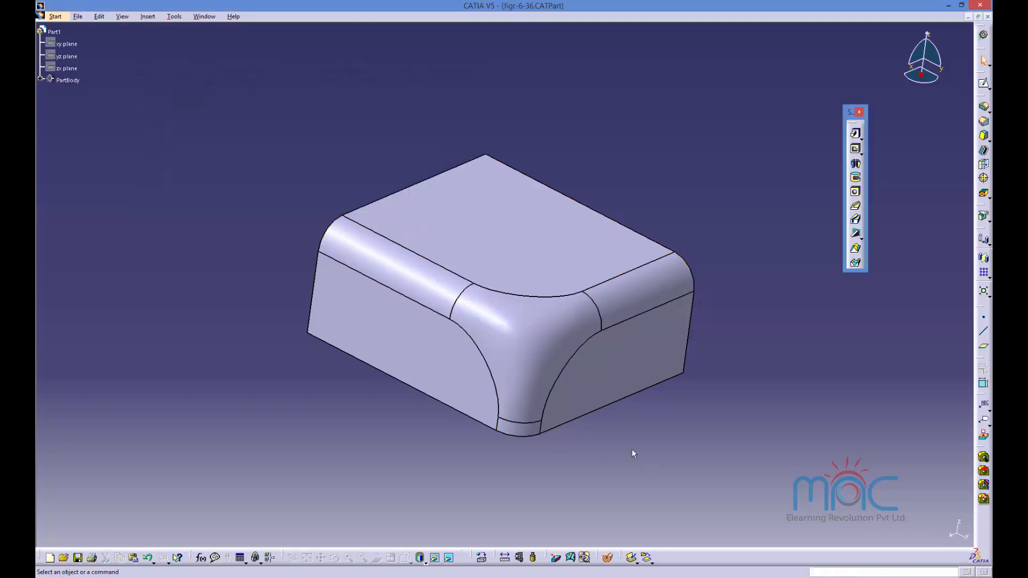
Step: Delete the corner fillet, leaving the plain block
click(527, 338)
key(Delete)
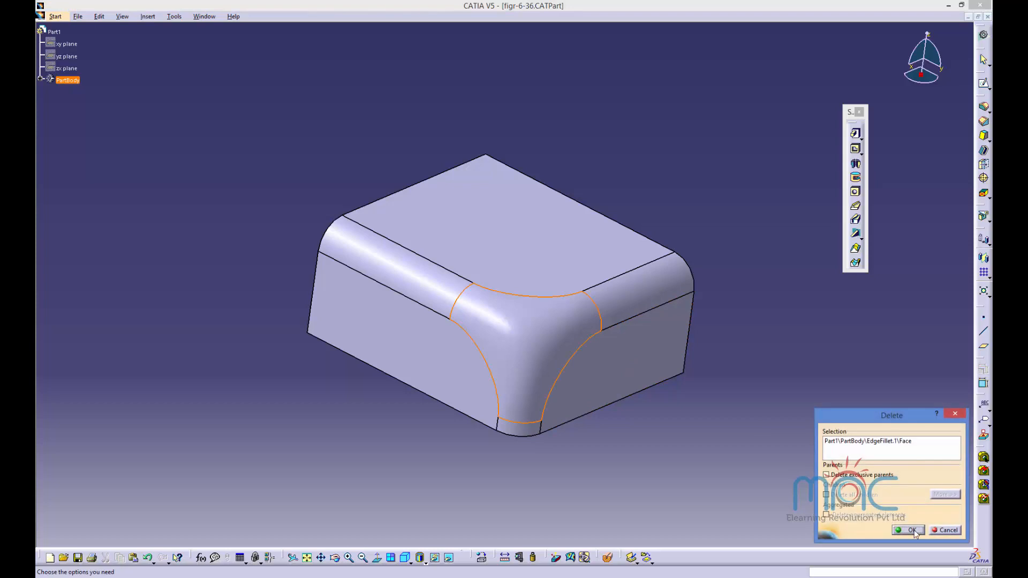
click(909, 534)
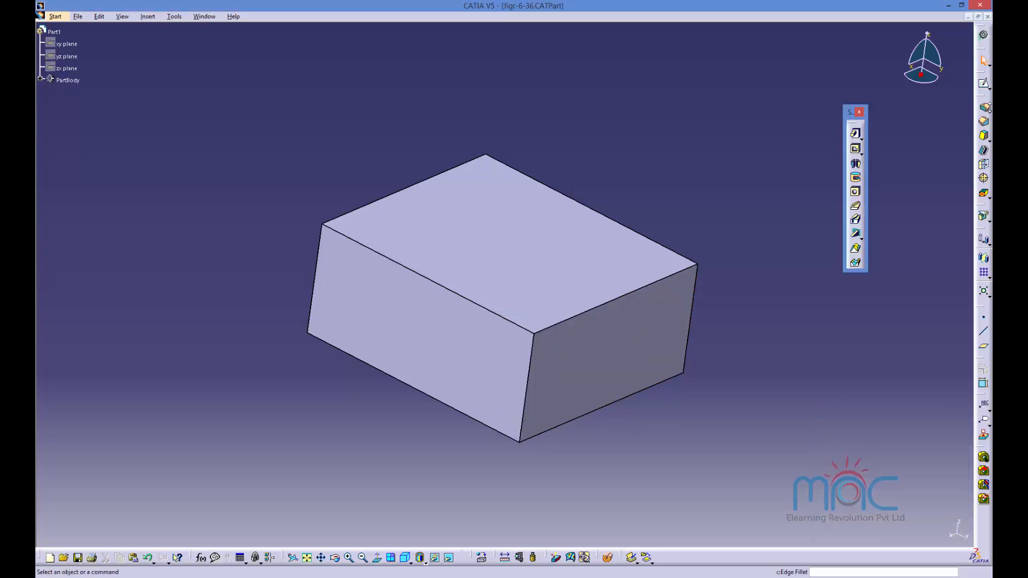
click(988, 111)
click(956, 117)
click(647, 286)
click(506, 323)
click(531, 367)
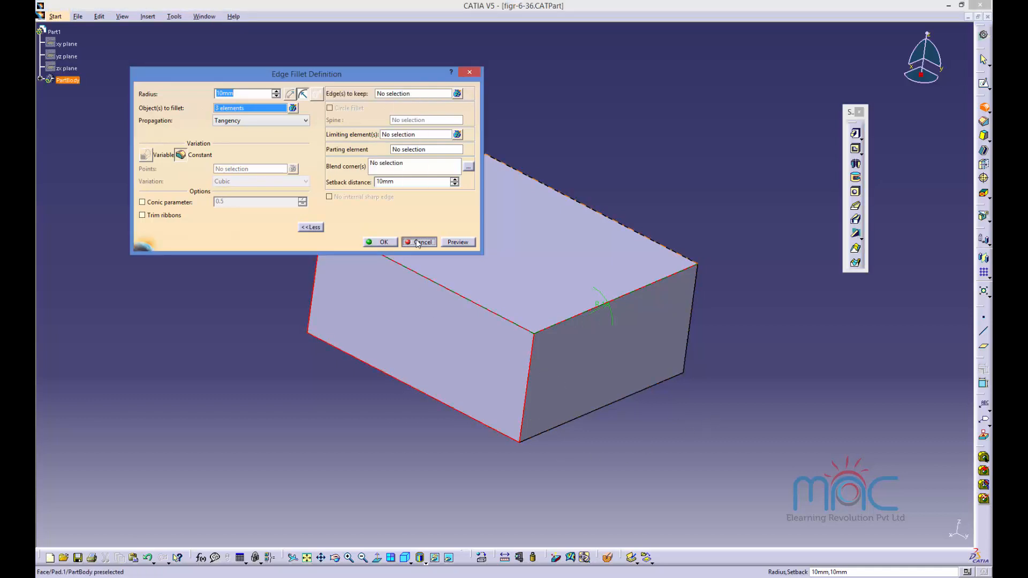
click(420, 242)
Step: Fillet the three edges meeting at the front upper corner with a 10 mm radius and Tangency propagation, preview and apply
click(985, 107)
click(594, 308)
click(506, 320)
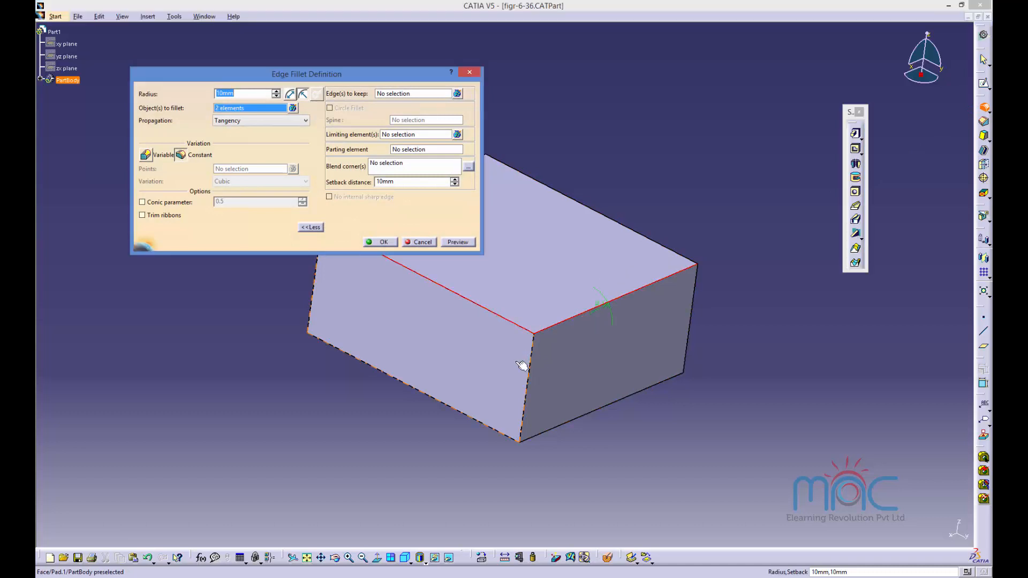
click(531, 369)
click(458, 242)
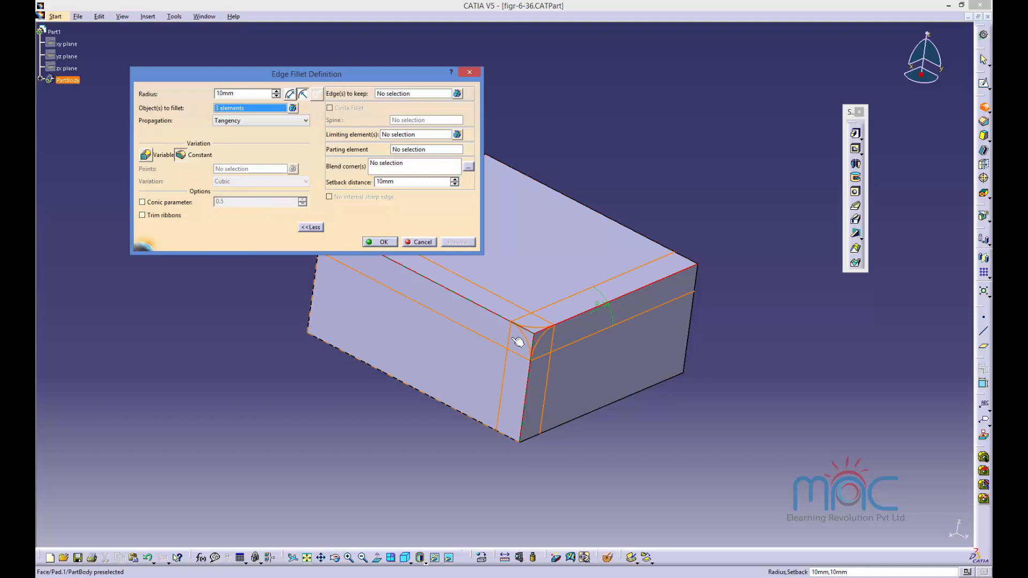
click(383, 242)
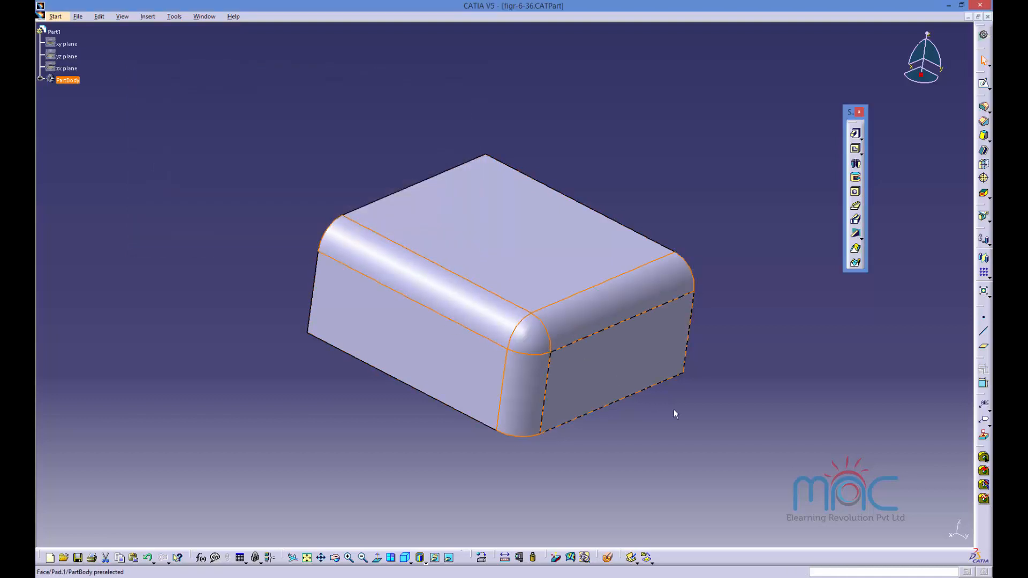
Step: Try setting a 30 mm setback distance on the fillet without choosing a blend corner, preview it and apply
double_click(601, 324)
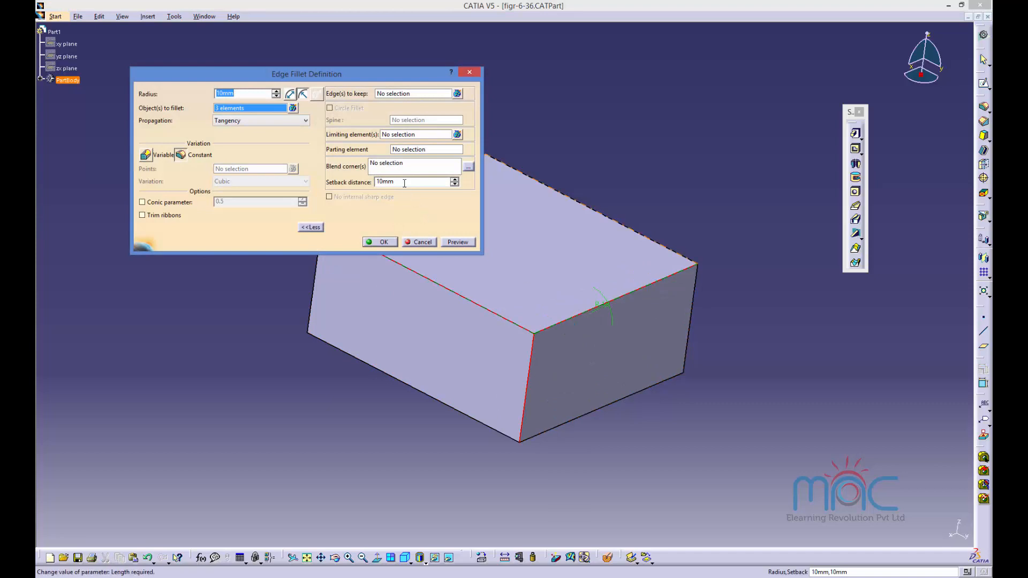
double_click(398, 179)
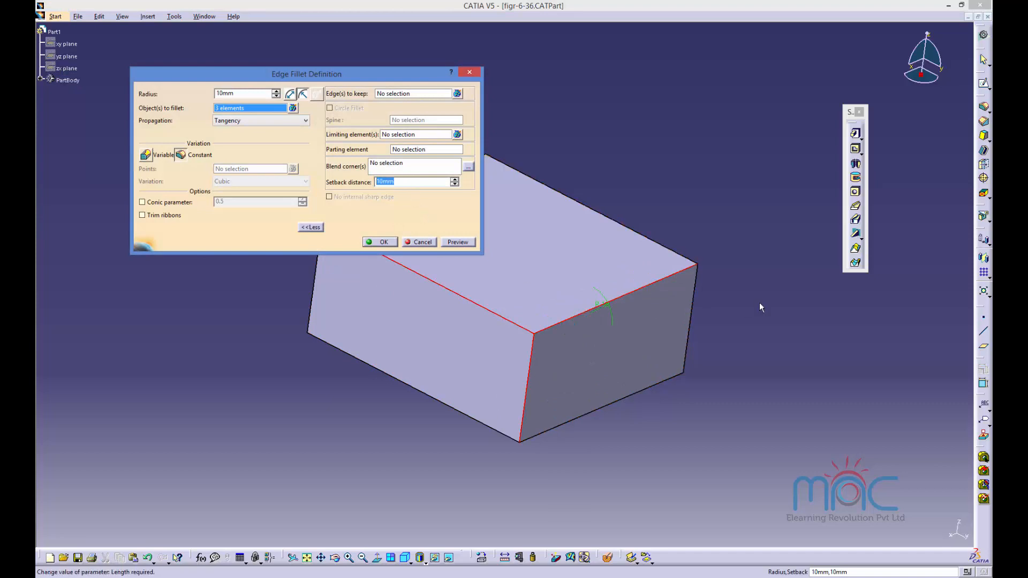
text(30)
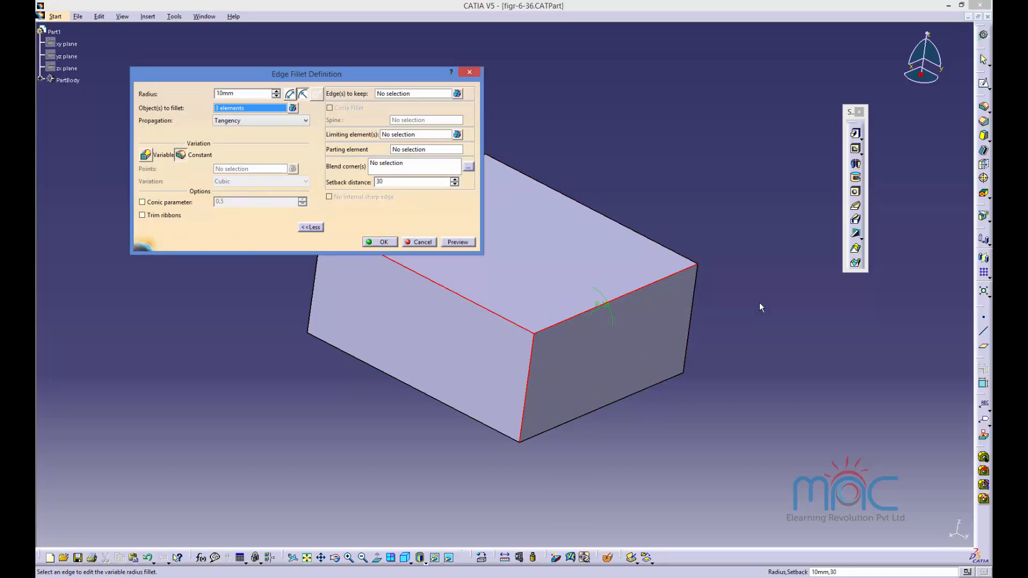
key(Return)
click(456, 241)
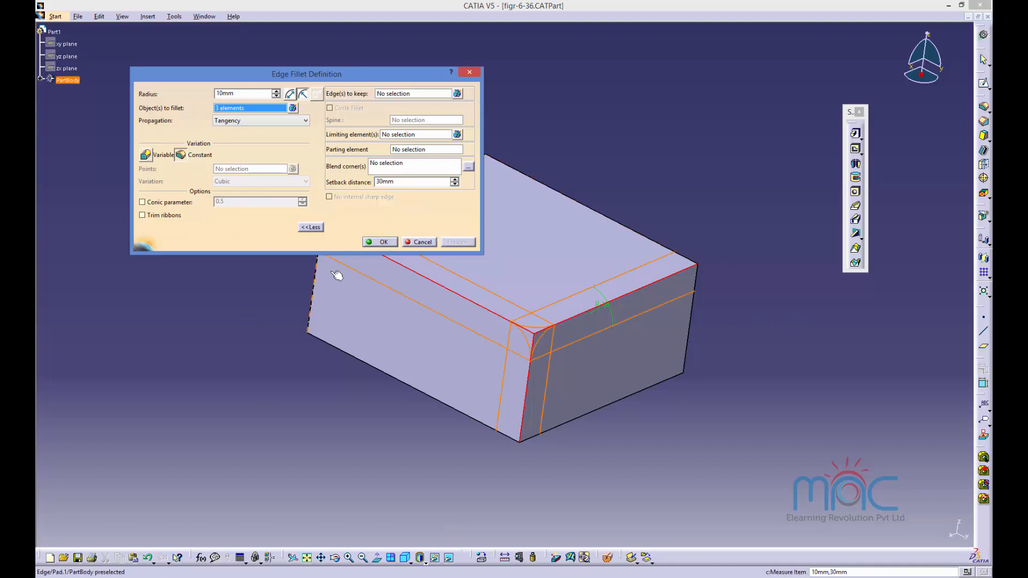
click(377, 242)
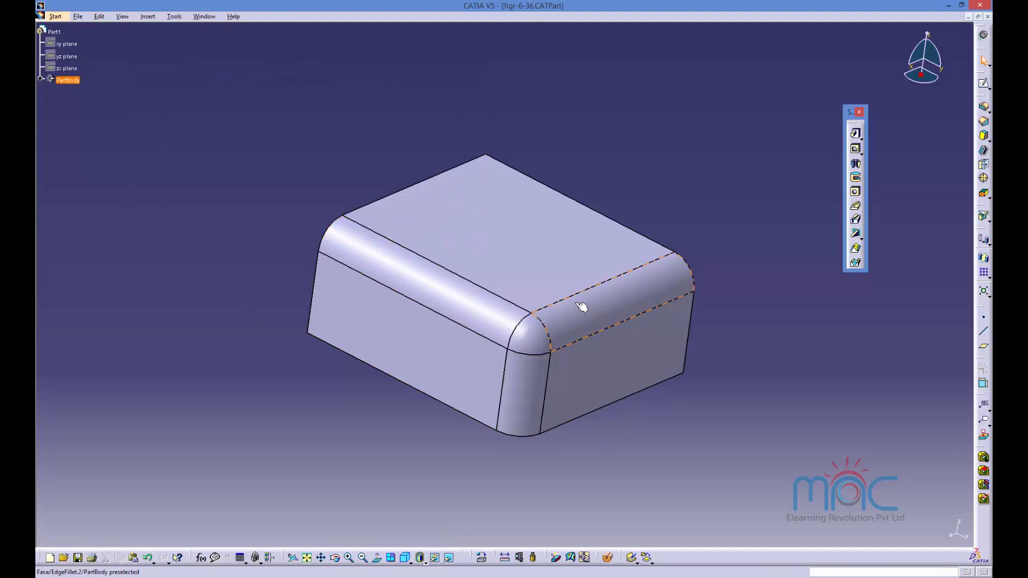
Step: Add the vertex shared by the three filleted edges as a blend corner with a 35 mm setback distance, preview and apply
double_click(586, 305)
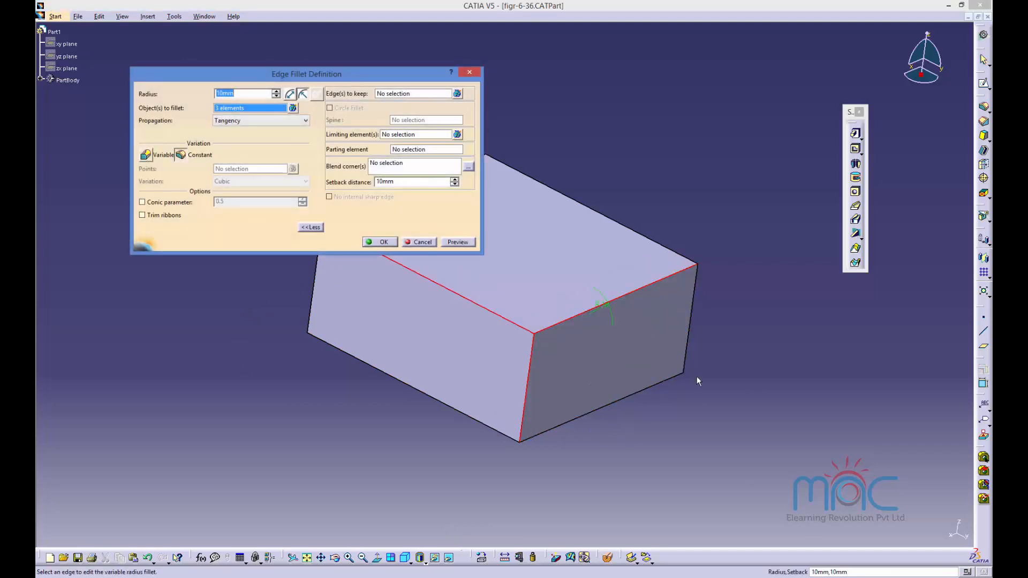
click(388, 166)
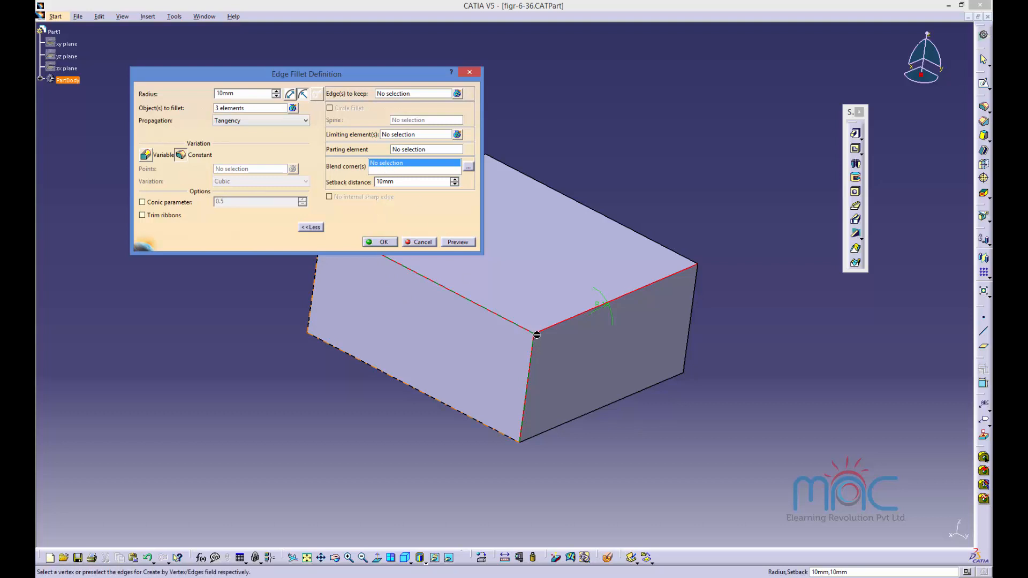
click(537, 335)
drag(397, 181, 353, 185)
text(35)
click(457, 242)
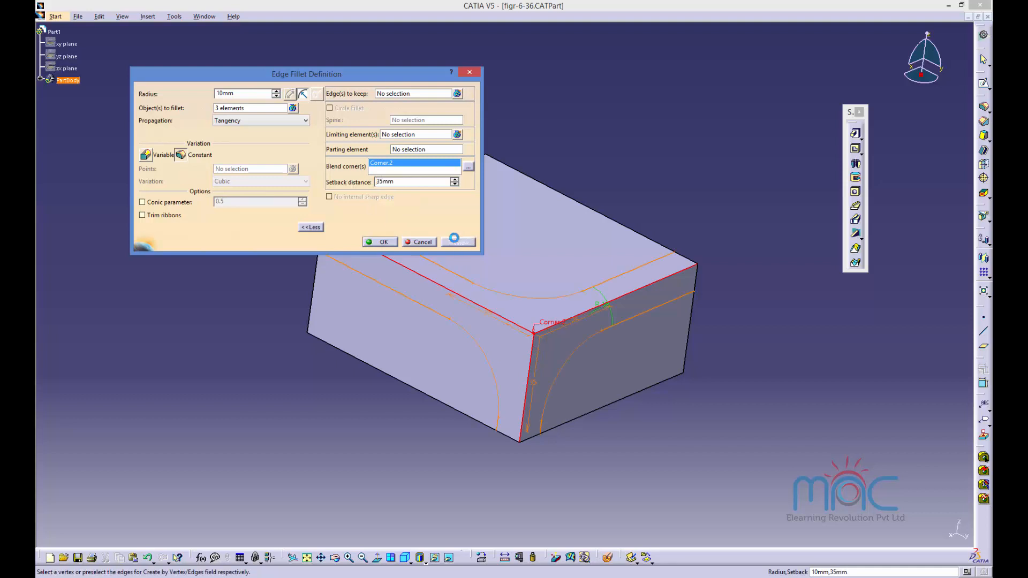
click(381, 242)
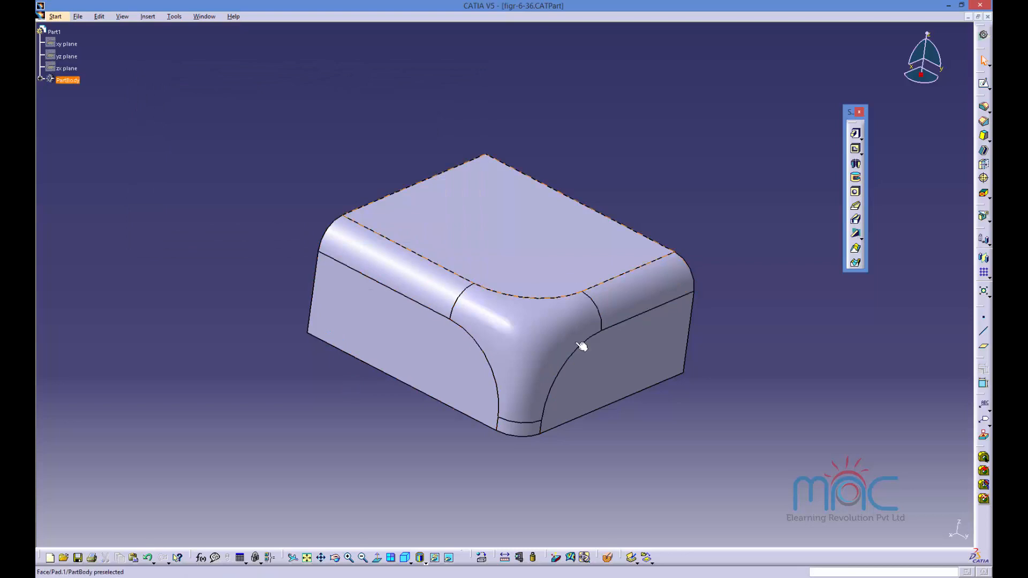
Step: Reopen the fillet's definition, select its blend corner and set the vertical edge's setback distance to 25 mm
double_click(616, 332)
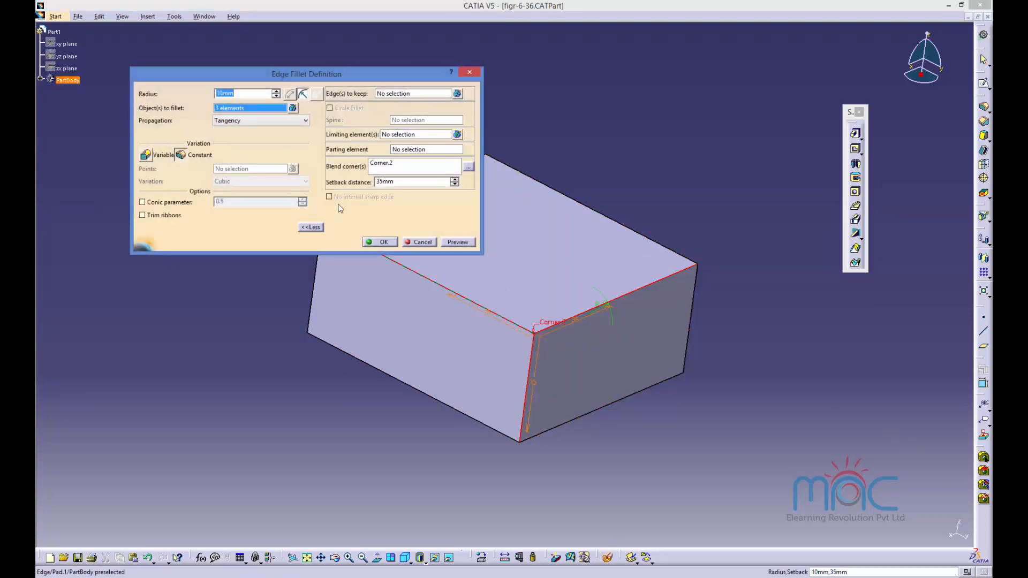
click(378, 168)
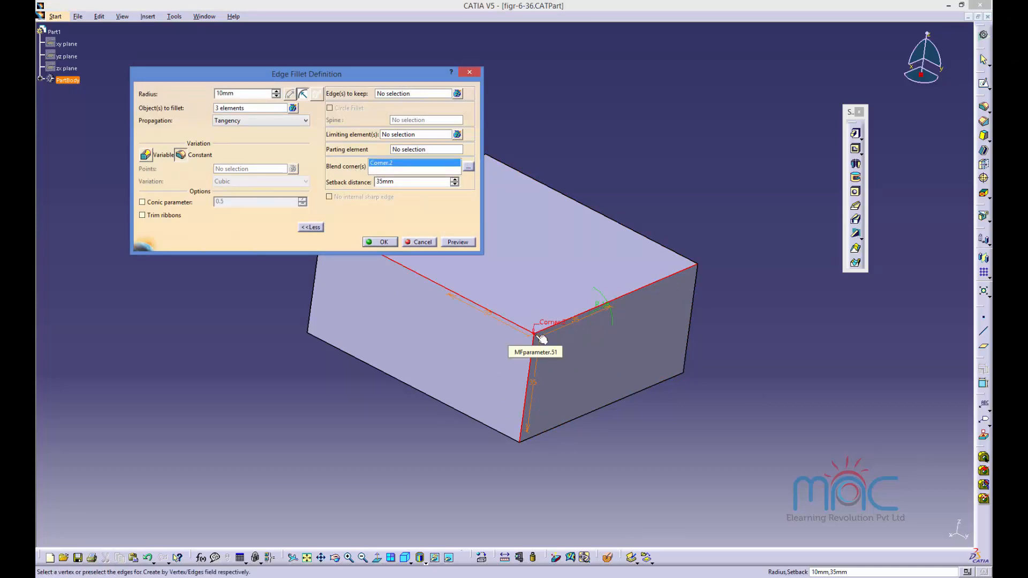
drag(396, 182, 372, 182)
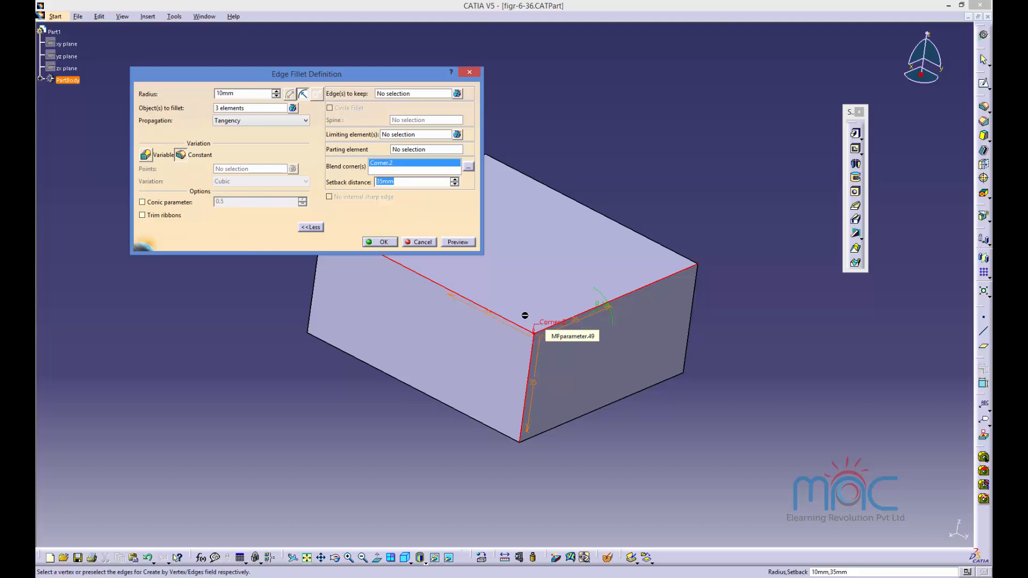
double_click(533, 383)
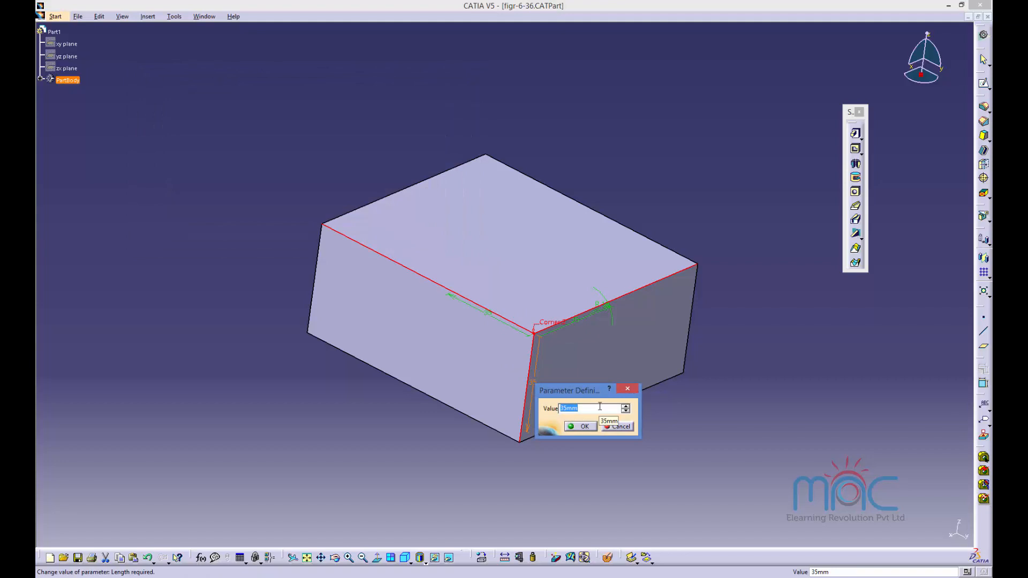
text(25)
key(Return)
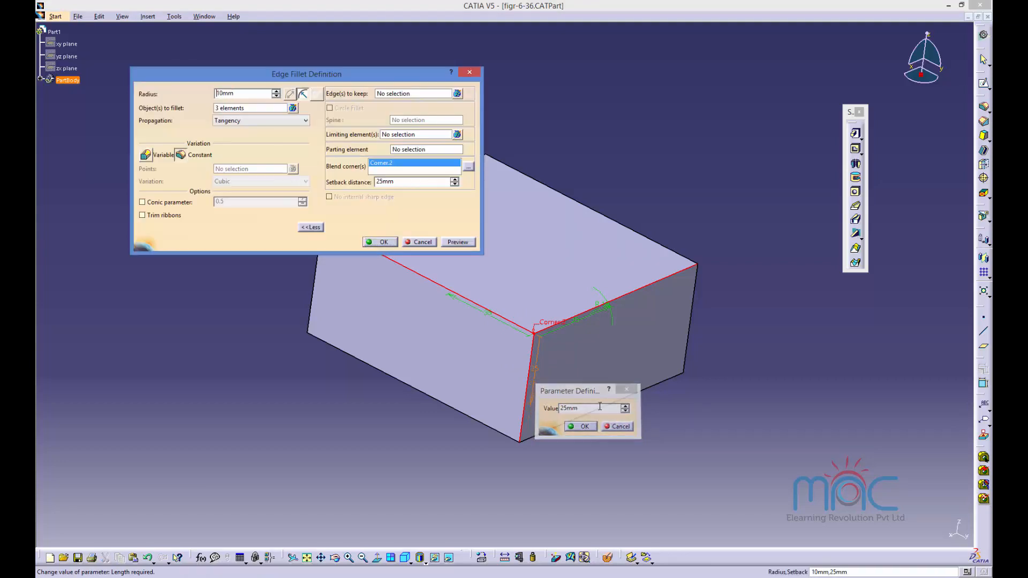
Step: Set the blend corner's setback distance along the long upper front edge to 50 mm
double_click(490, 314)
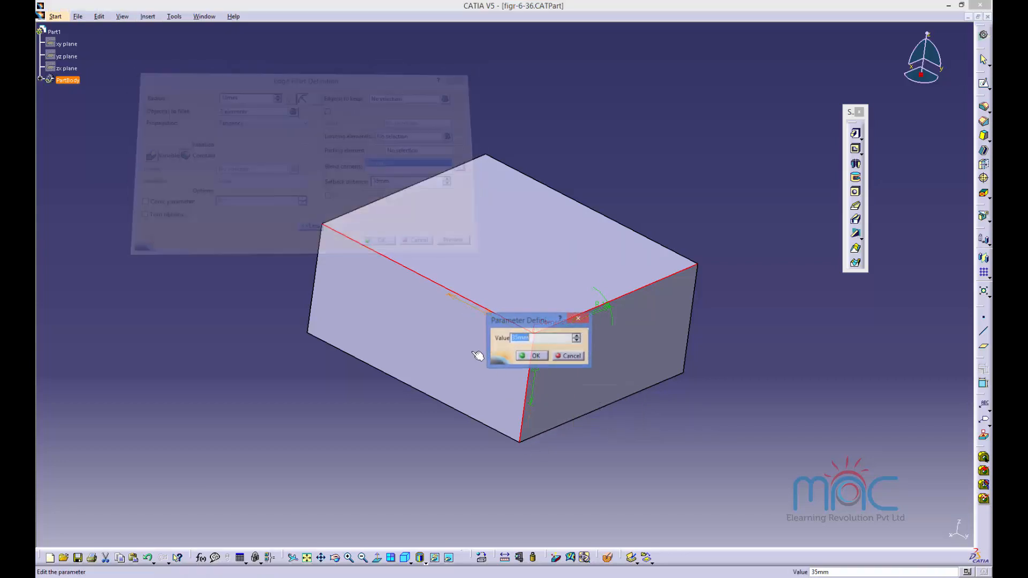
text(50)
click(534, 357)
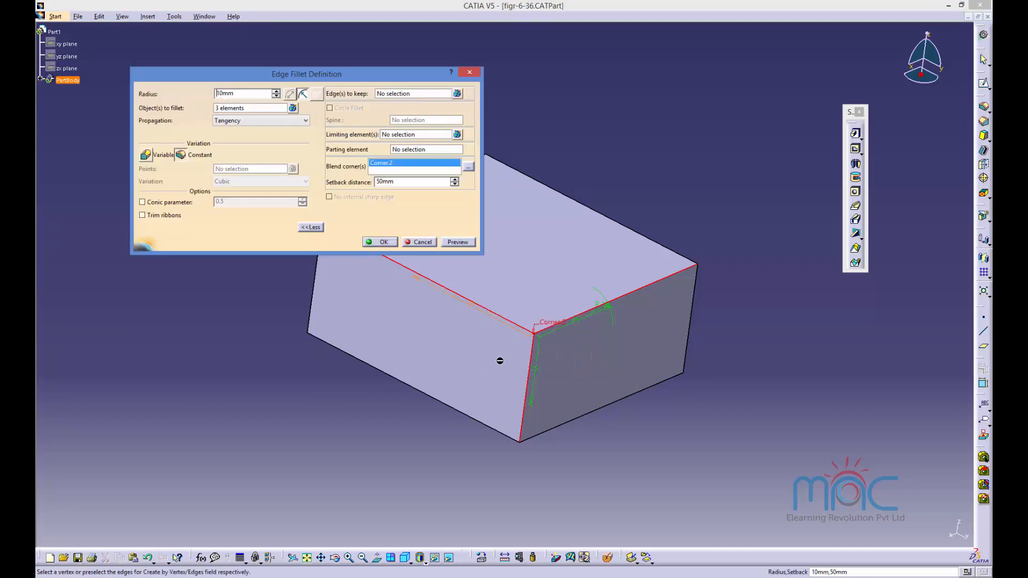
Step: Preview the blend corner fillet with its edited setback distances and apply it to the block
click(459, 242)
click(383, 242)
middle_drag(625, 431, 604, 455)
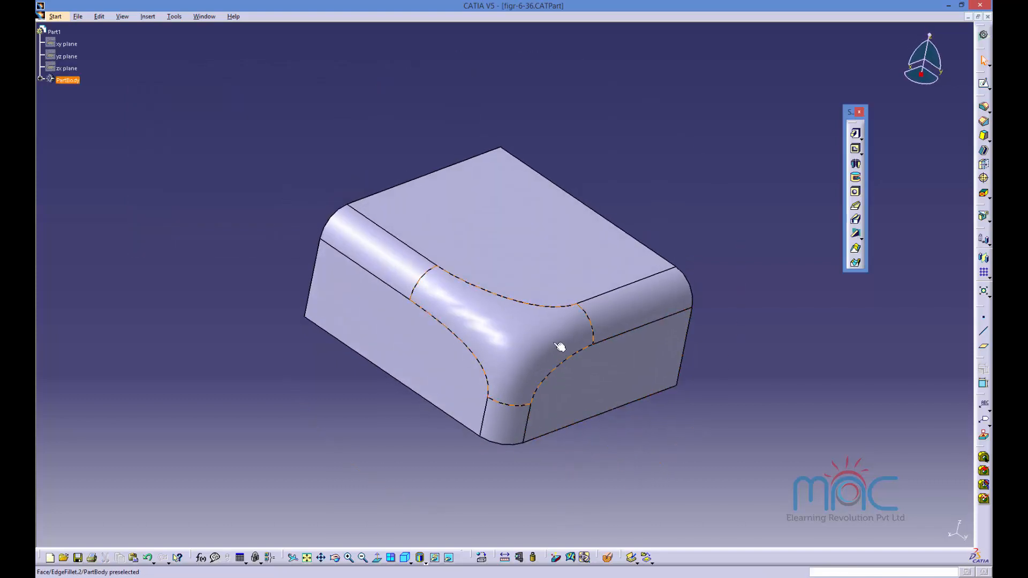
Step: Reopen the corner fillet's definition, set the vertical edge's setback distance to 20 mm and apply the change
double_click(560, 352)
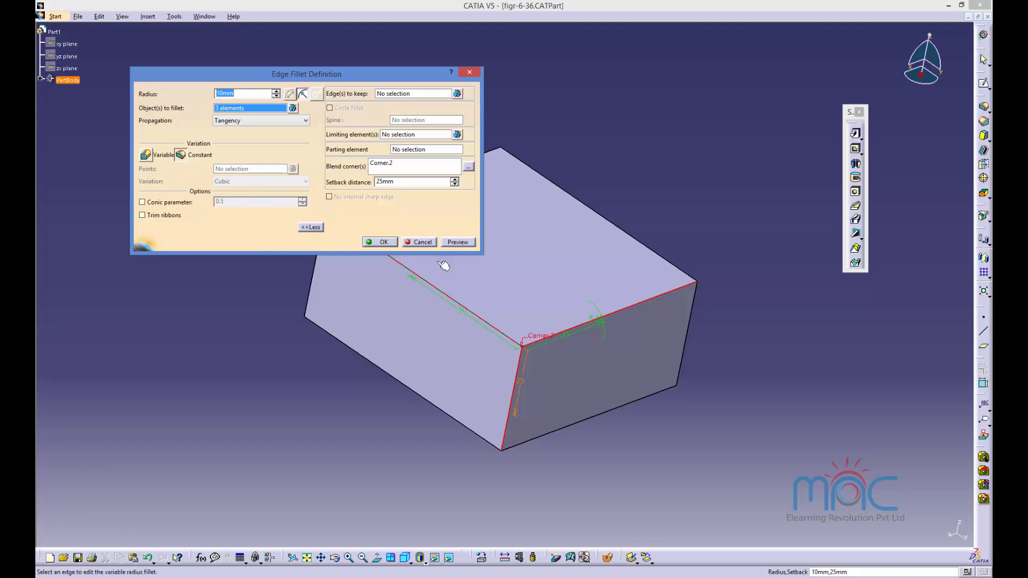
drag(396, 182, 375, 183)
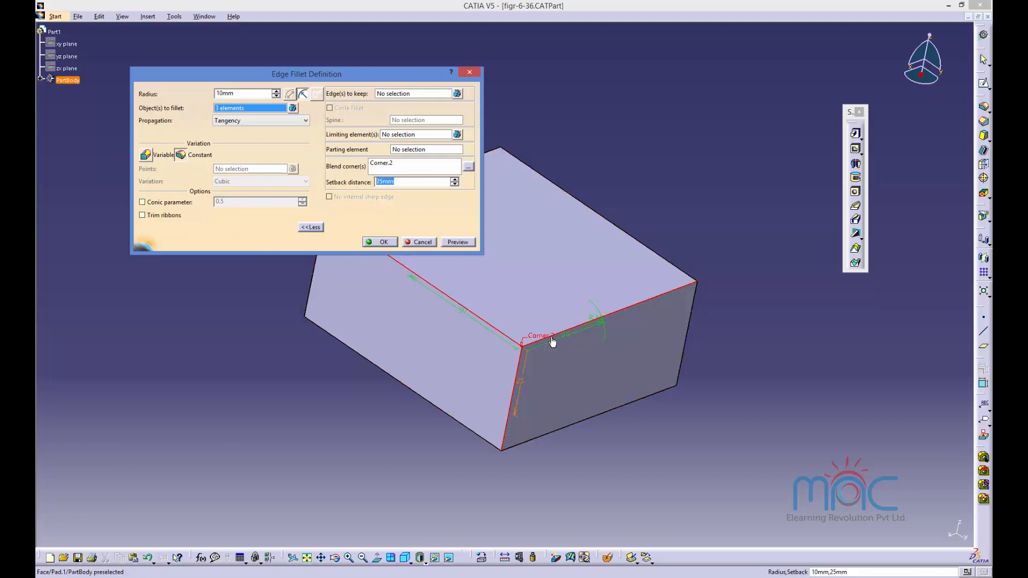
double_click(522, 382)
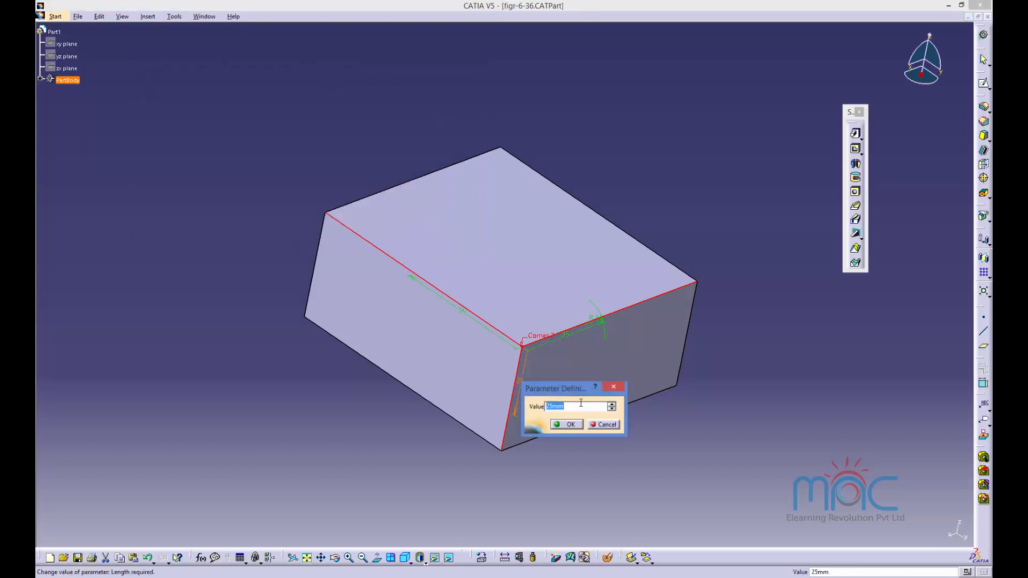
text(2)
key(Return)
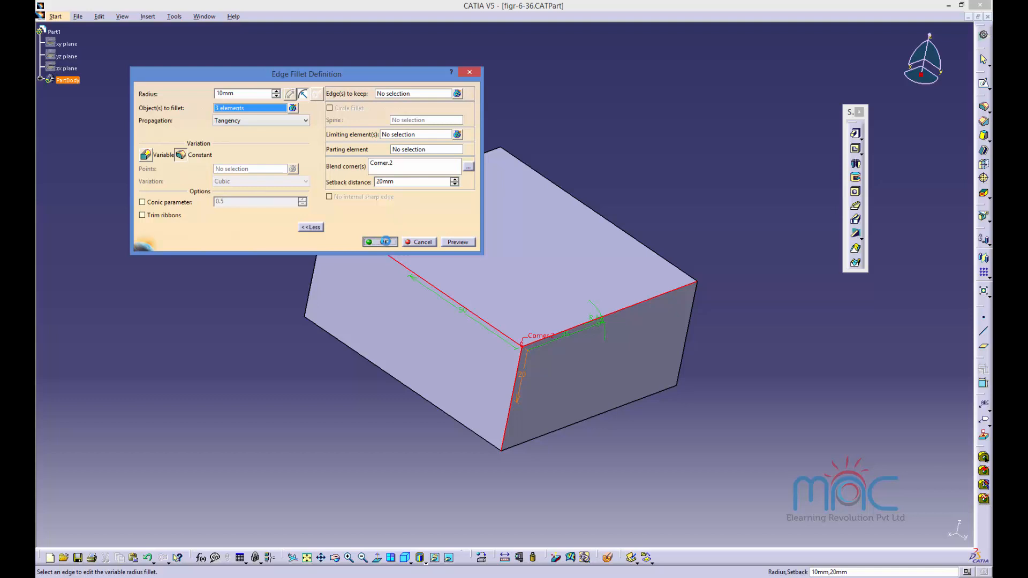
click(381, 242)
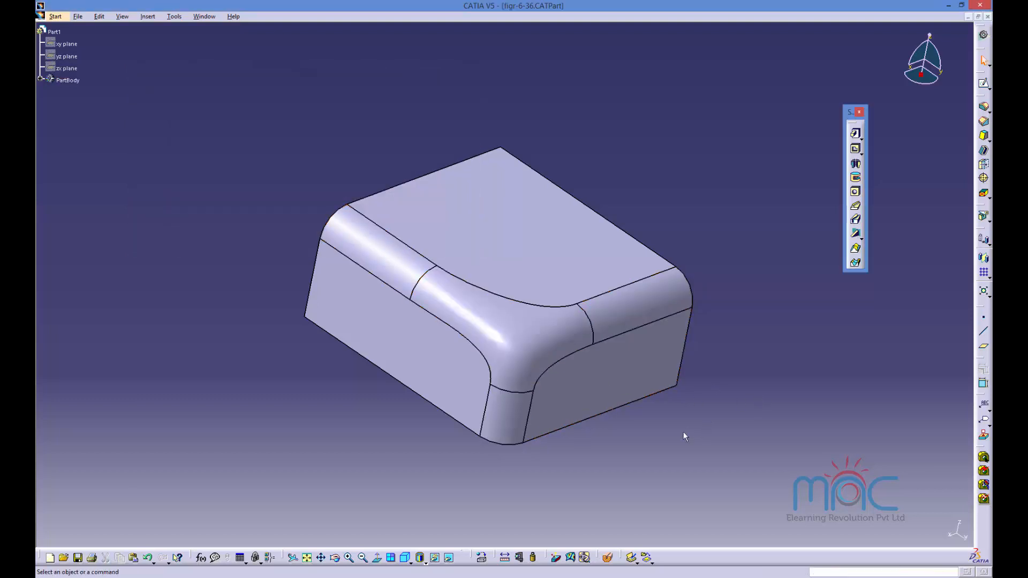
Step: Switch to the presentation slide showing Figures 6-34 to 6-36
click(718, 574)
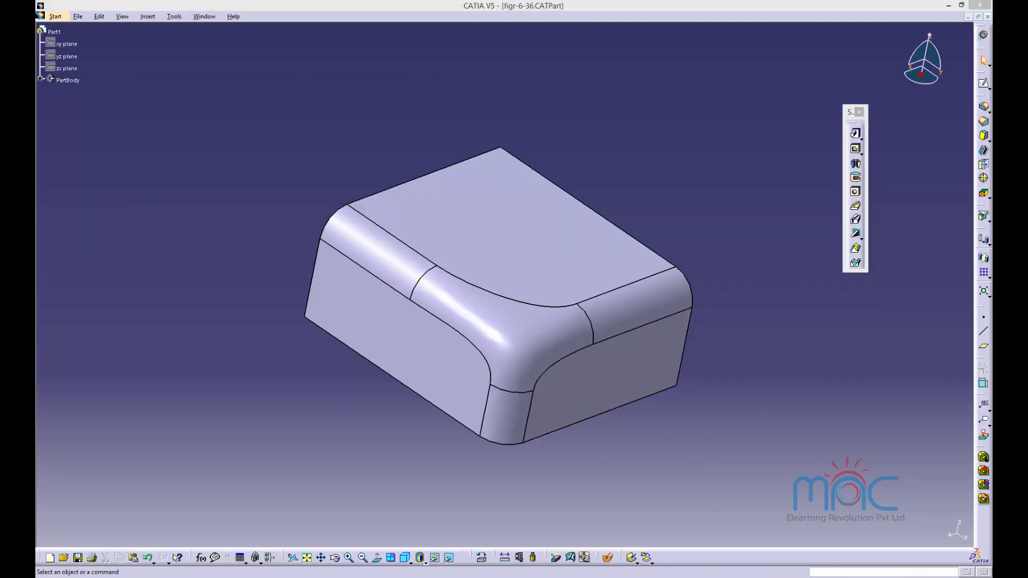
click(765, 540)
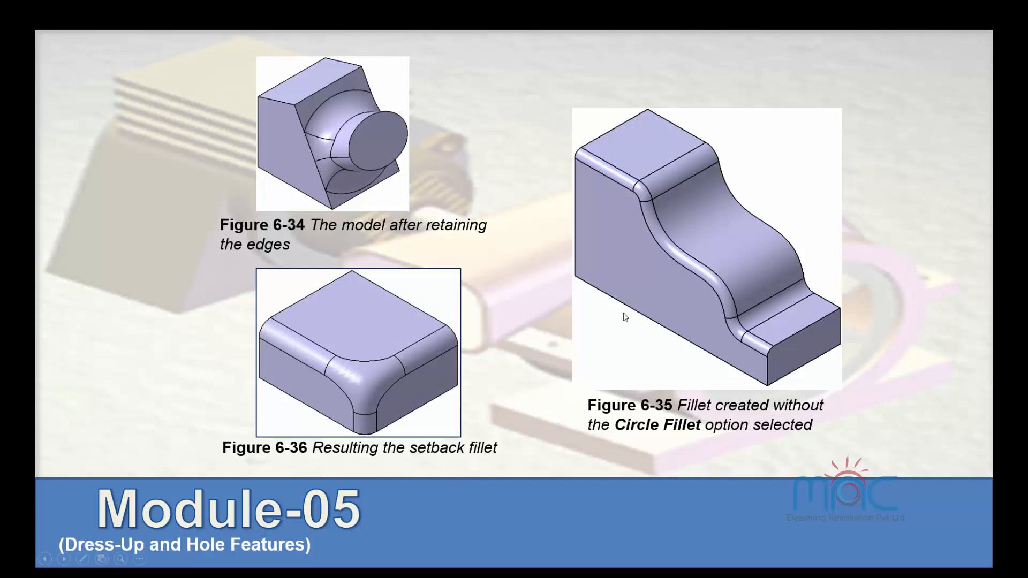
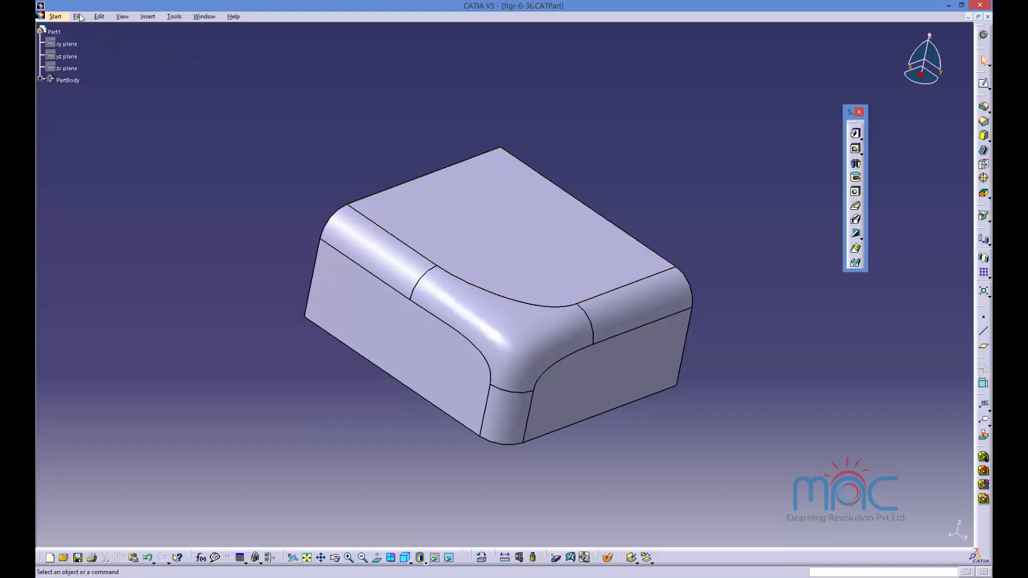
Step: Browse the part file previews around figr-6-34 to figr-6-53 in the Class Files folder and close the file selection without opening any
click(77, 16)
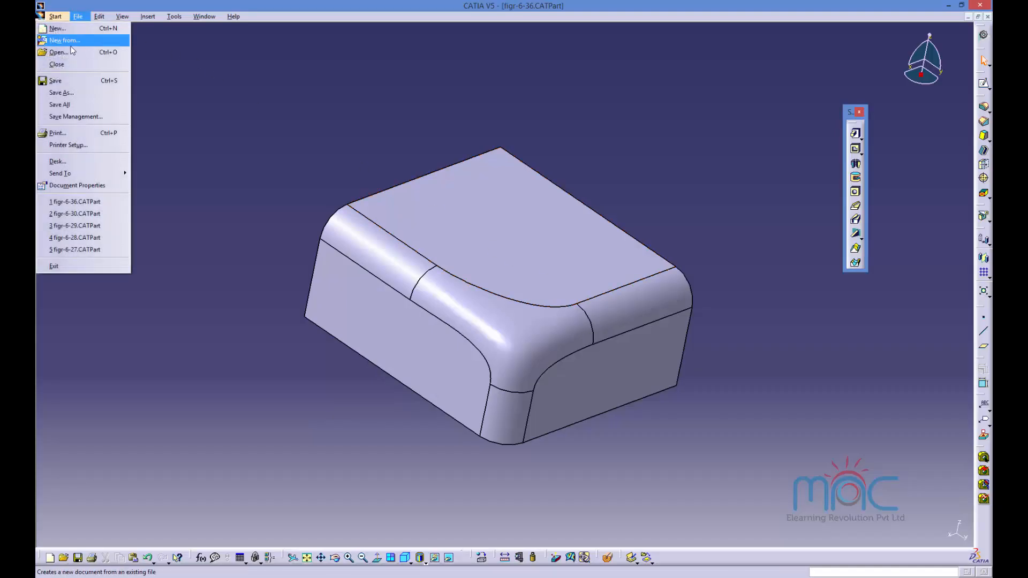
click(59, 50)
click(368, 334)
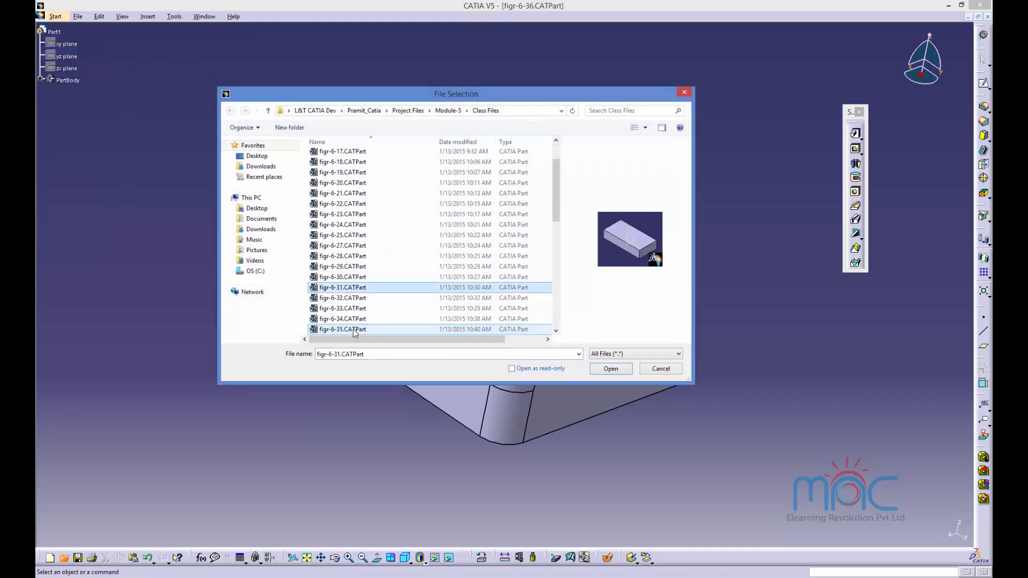
scroll(354, 329, down, 4)
click(343, 246)
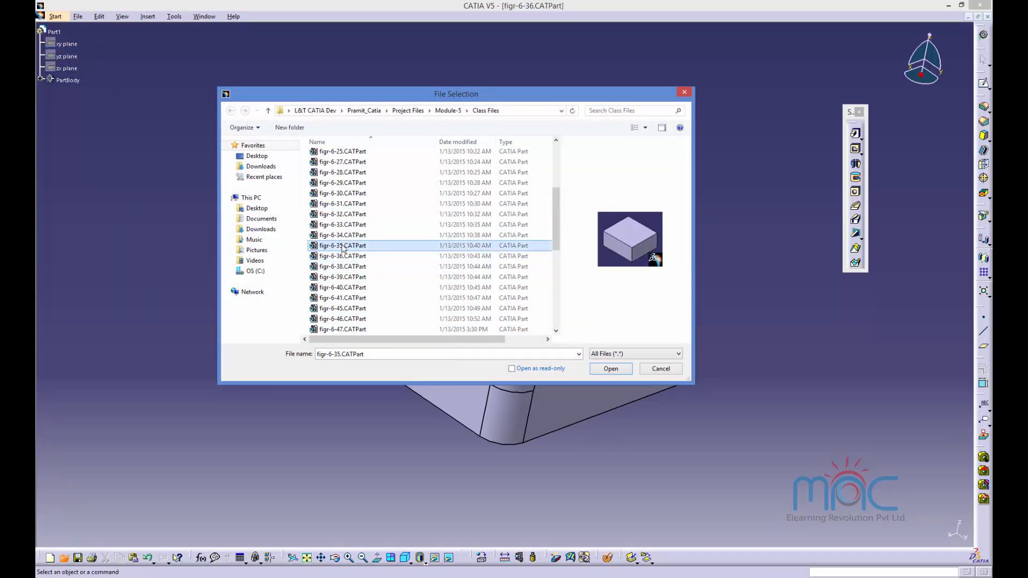
click(332, 257)
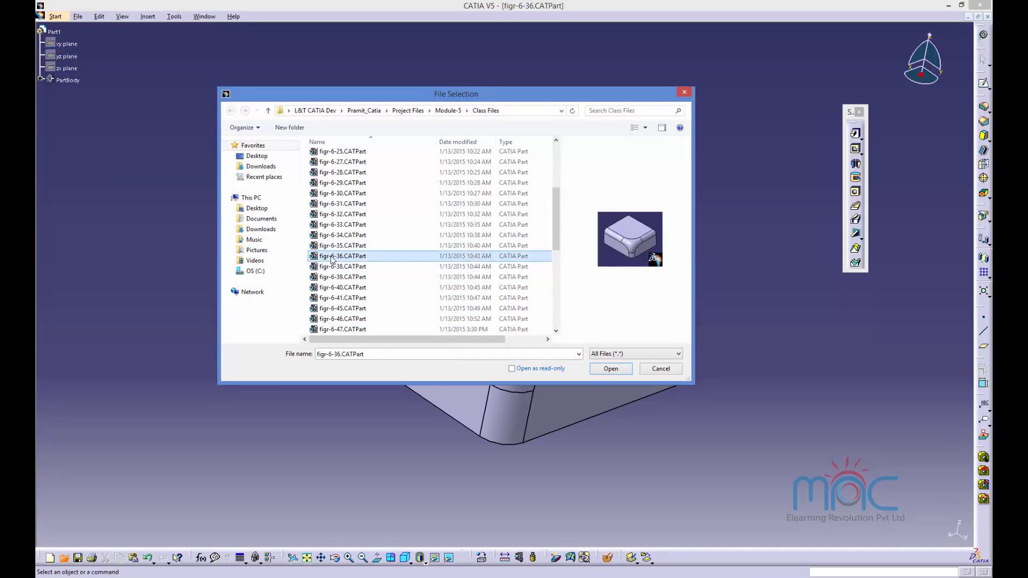
click(331, 267)
click(332, 277)
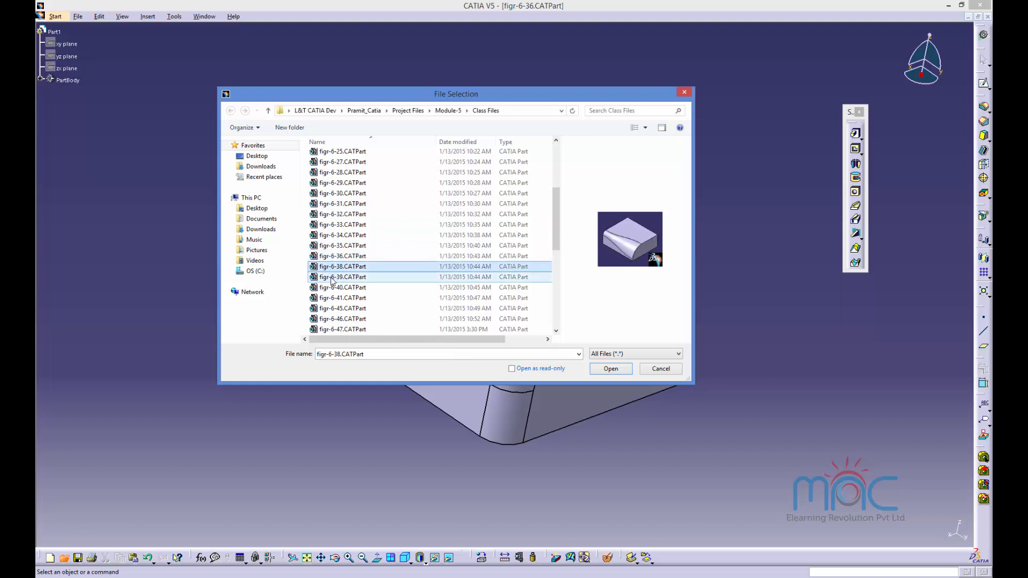
click(333, 297)
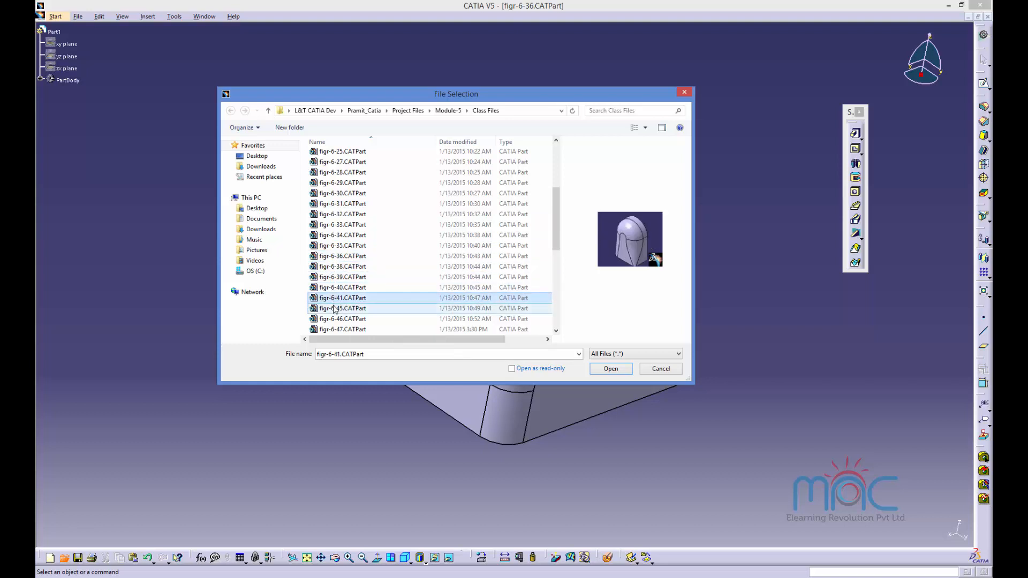
click(334, 309)
click(336, 319)
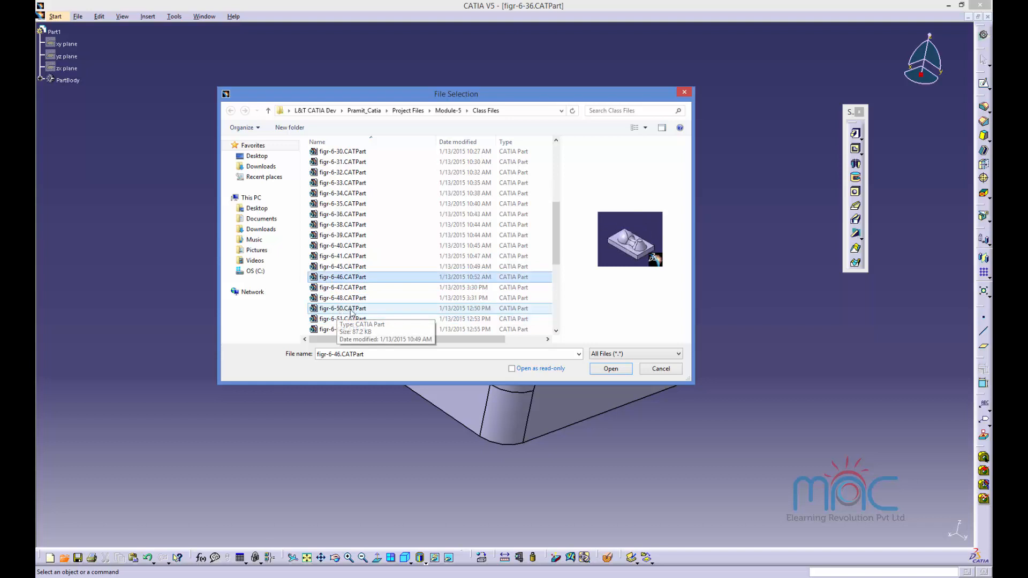
scroll(343, 312, down, 2)
click(352, 299)
click(348, 318)
click(344, 330)
click(336, 235)
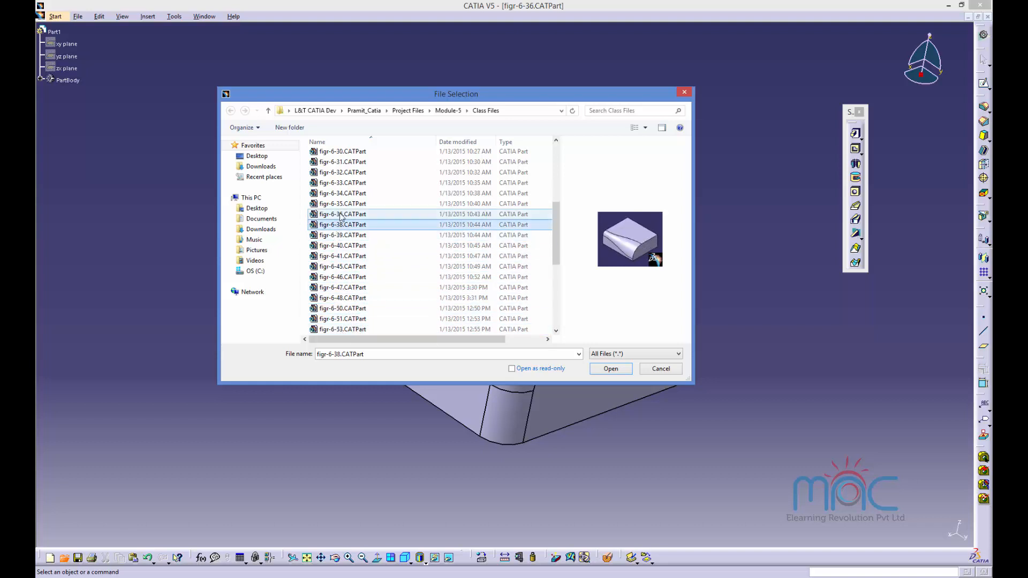
click(344, 205)
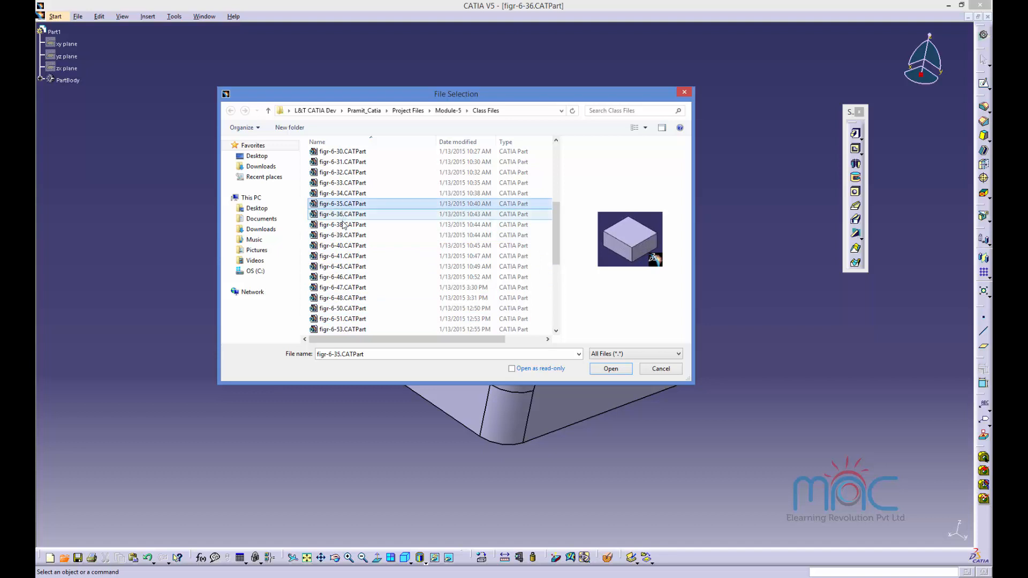
click(339, 226)
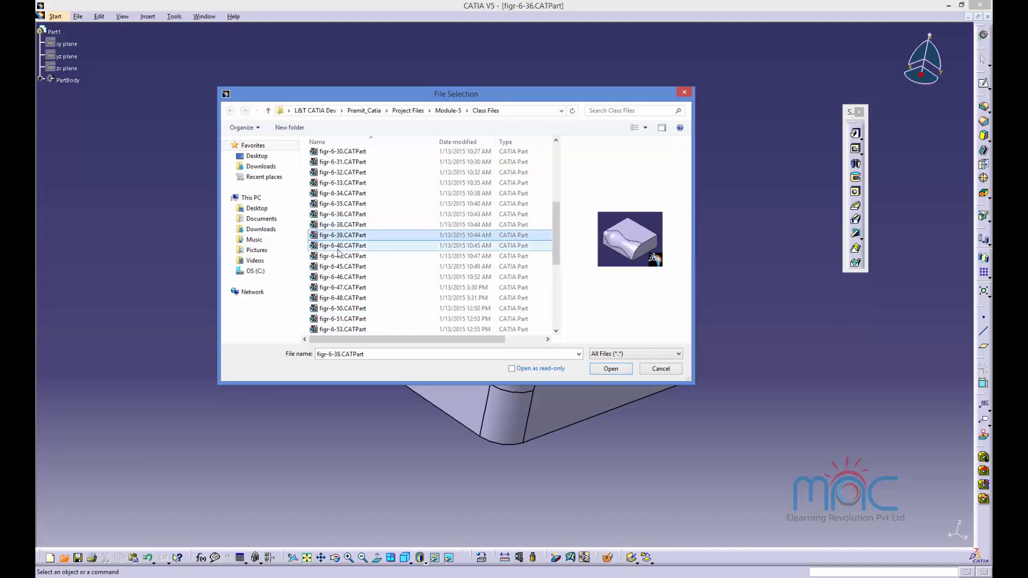
click(339, 246)
click(338, 257)
click(338, 204)
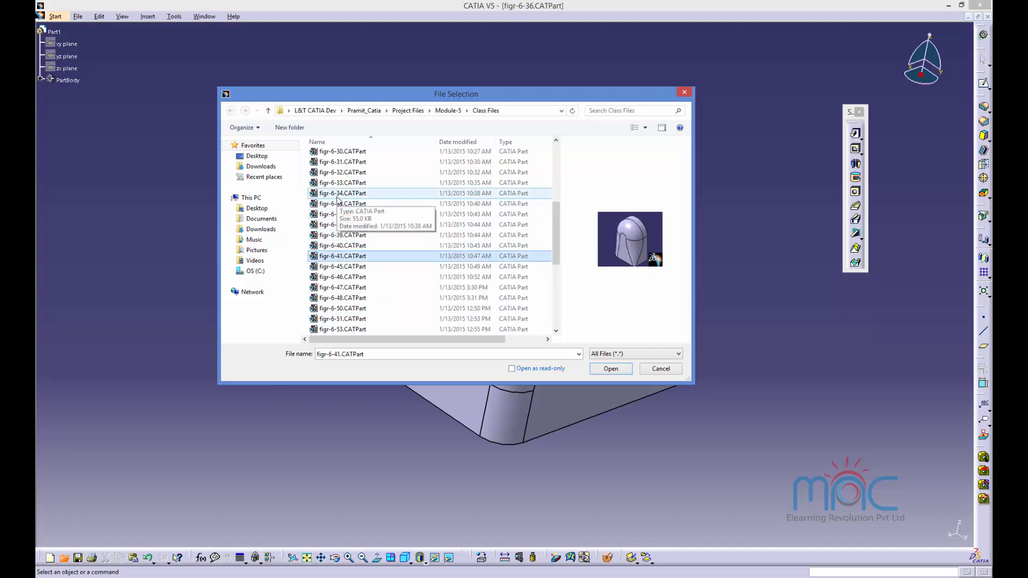
click(339, 193)
click(338, 205)
click(339, 214)
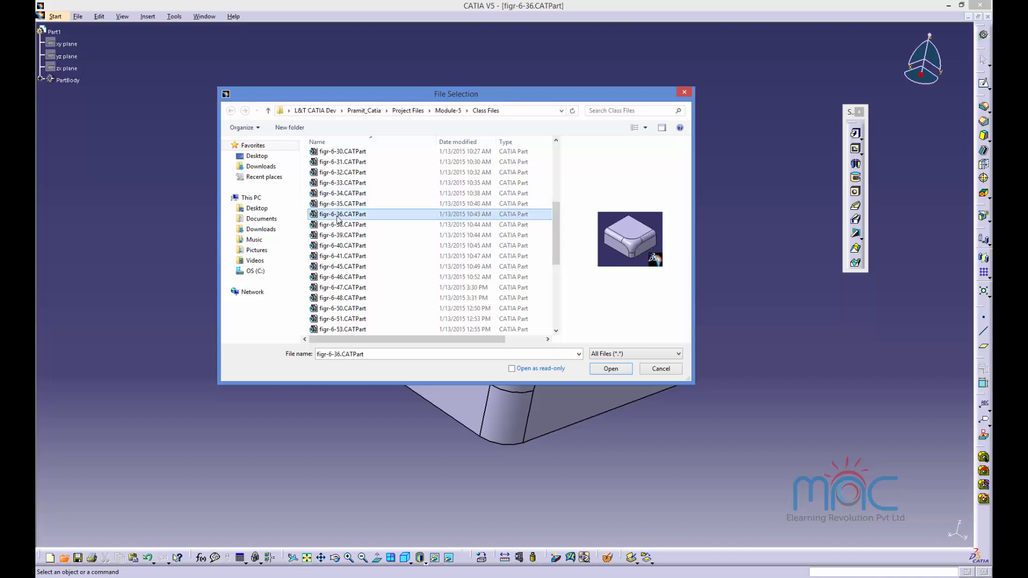
click(658, 368)
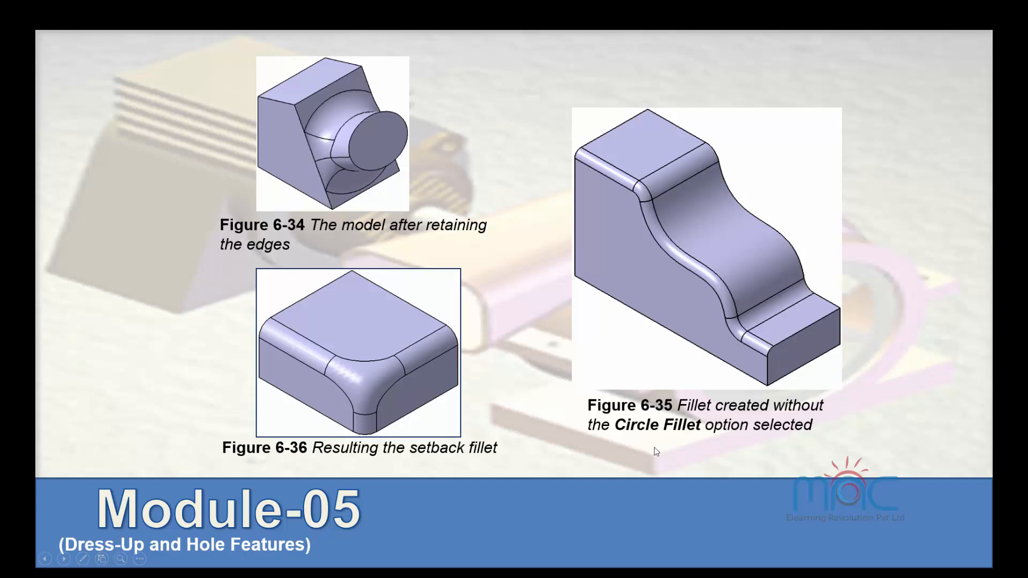
click(692, 360)
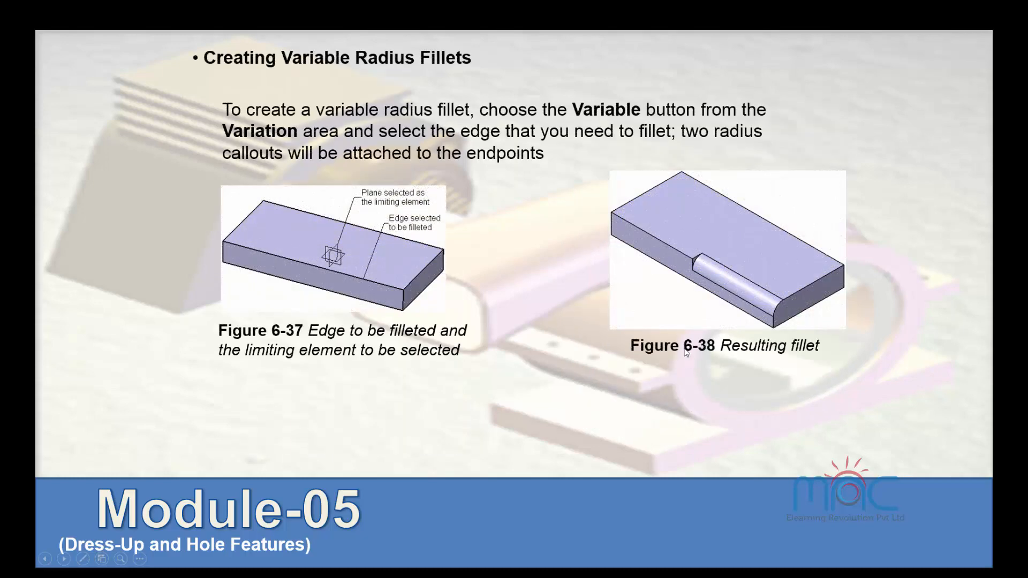
scroll(497, 225, up, 1)
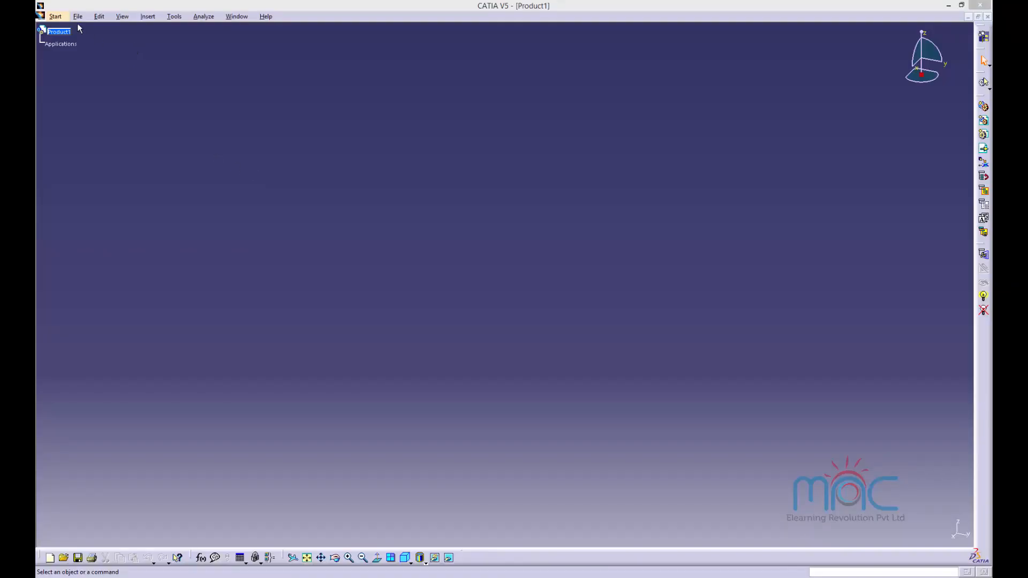
Step: Open figr-6-37.CATPart from the Class Files folder and dismiss the incident report
click(78, 16)
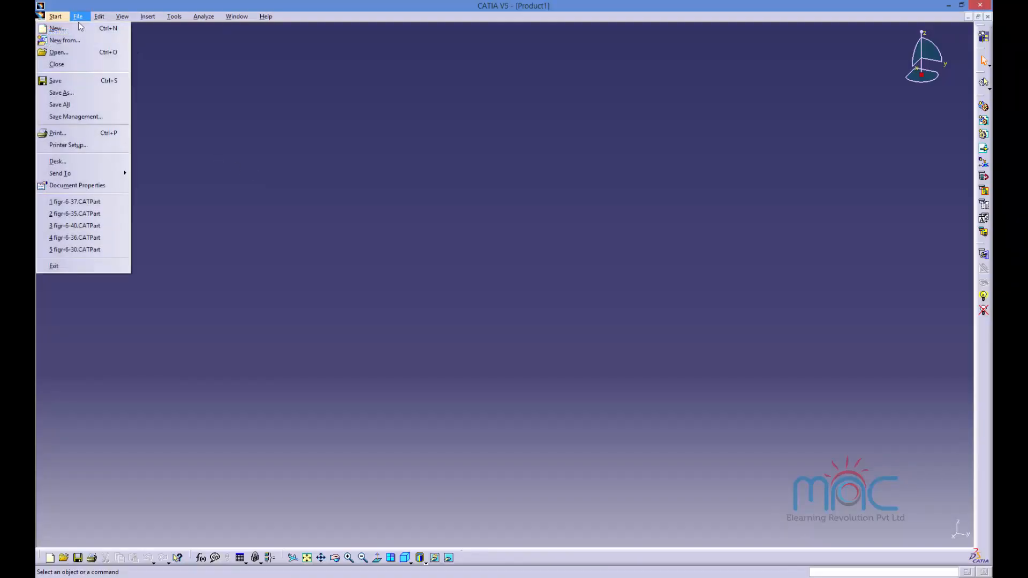
click(75, 54)
click(354, 294)
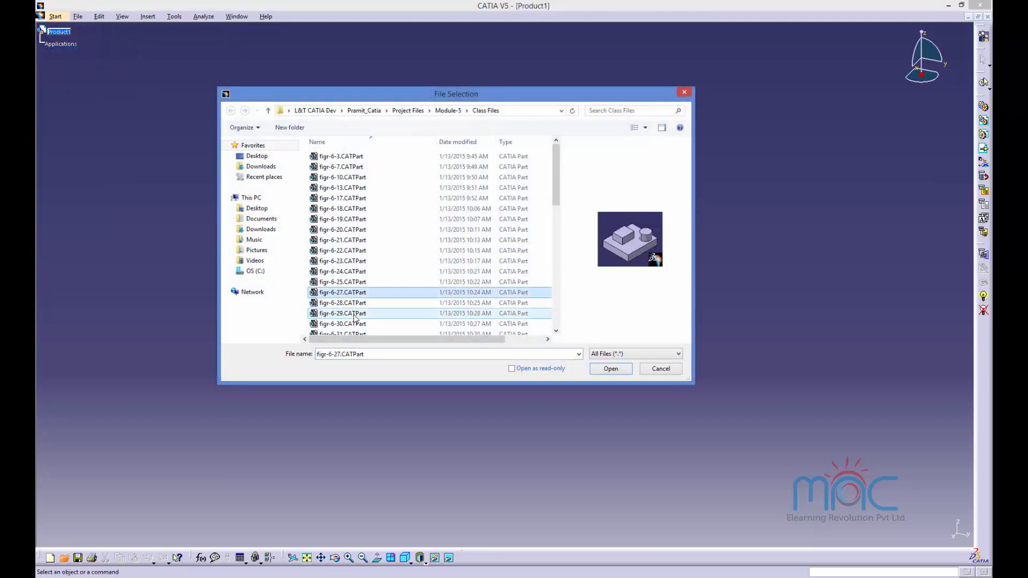
scroll(348, 300, down, 3)
click(341, 309)
click(344, 298)
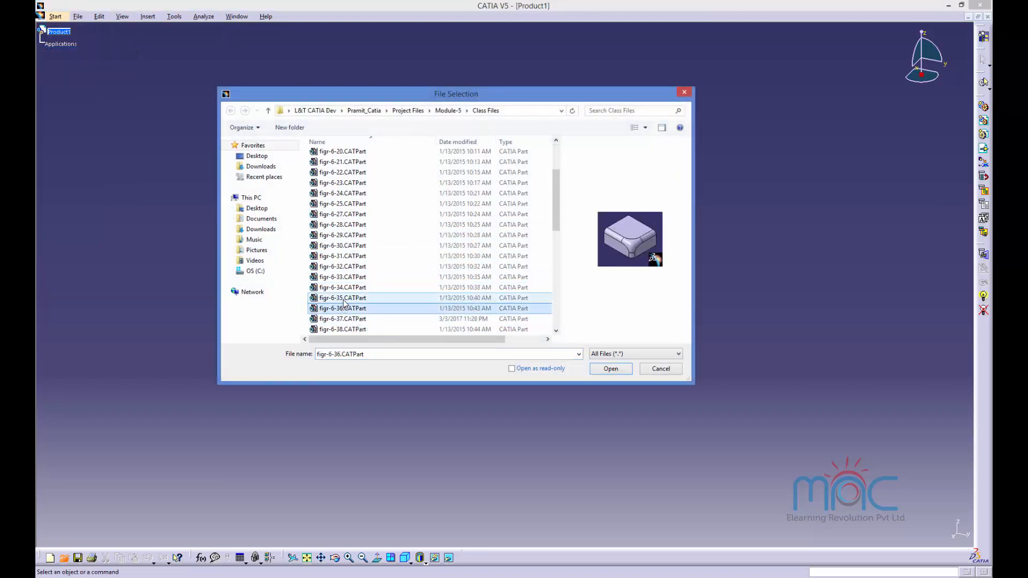
click(348, 319)
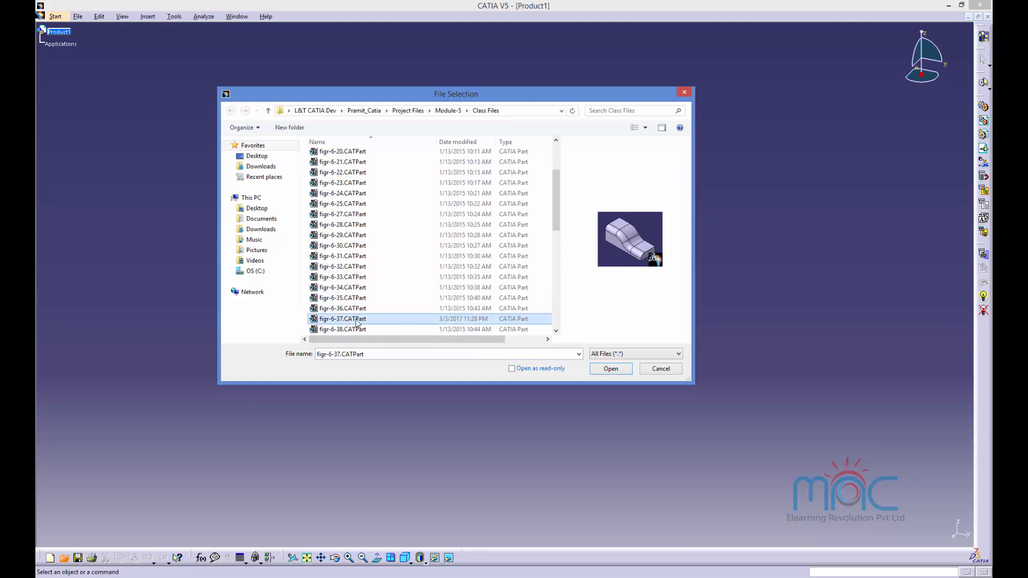
click(612, 369)
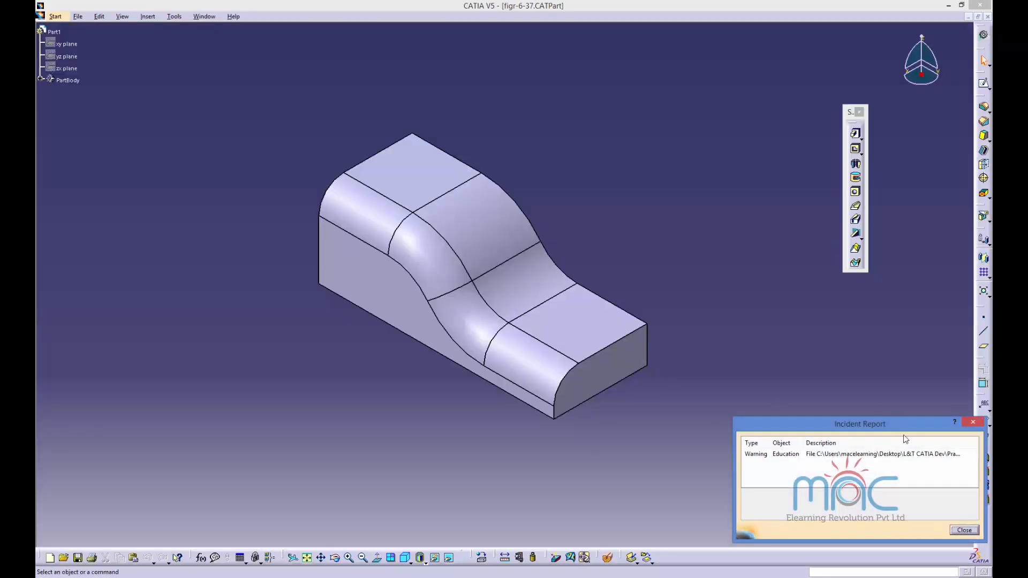
click(965, 530)
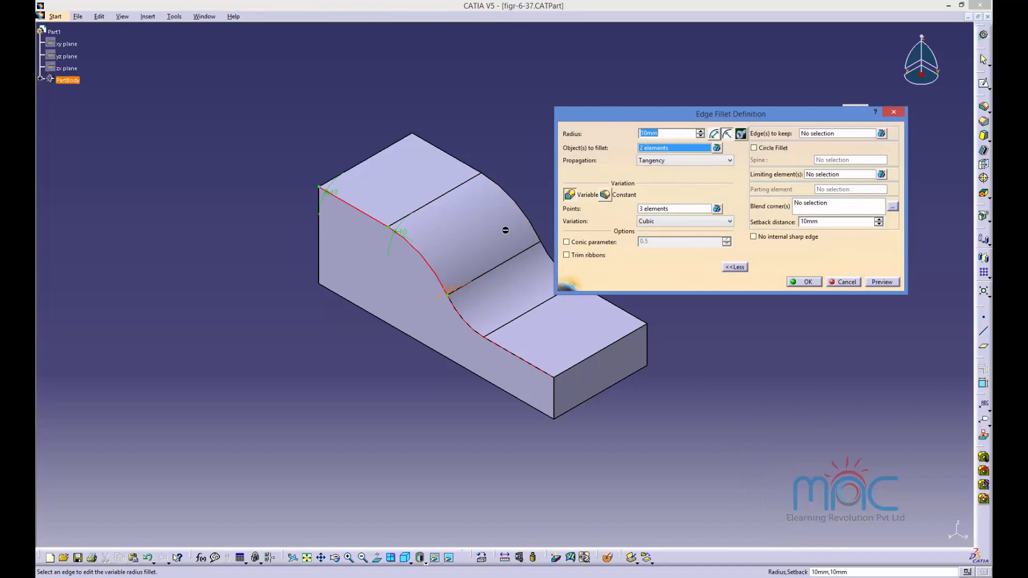
Step: Open the definition of the fillet along the stepped curved edge and try the Constant variation
click(604, 194)
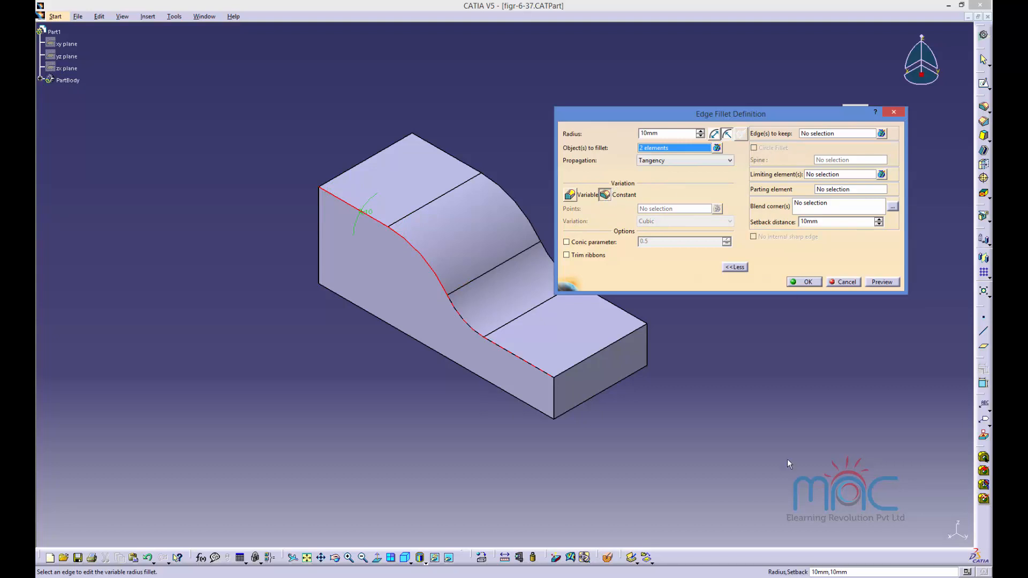
mouse_move(730, 575)
click(779, 531)
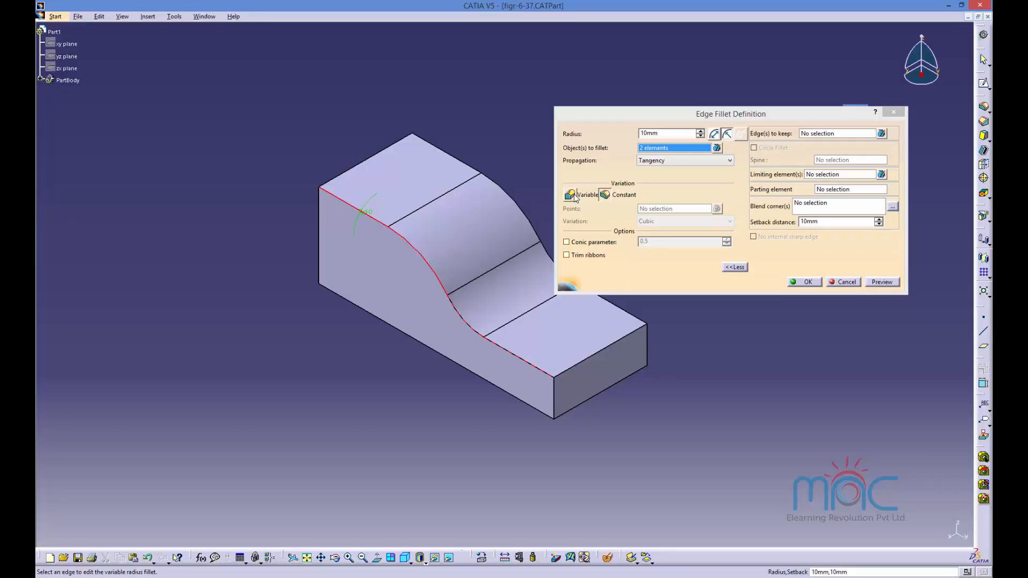
Step: Set the stepped edge fillet's variation to Variable, preview it and apply
click(574, 196)
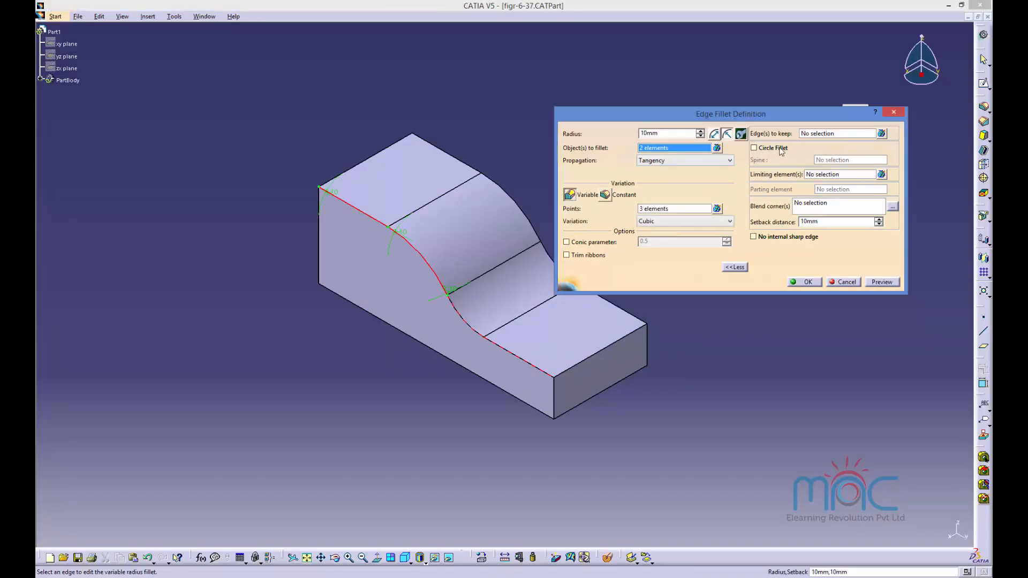
click(881, 282)
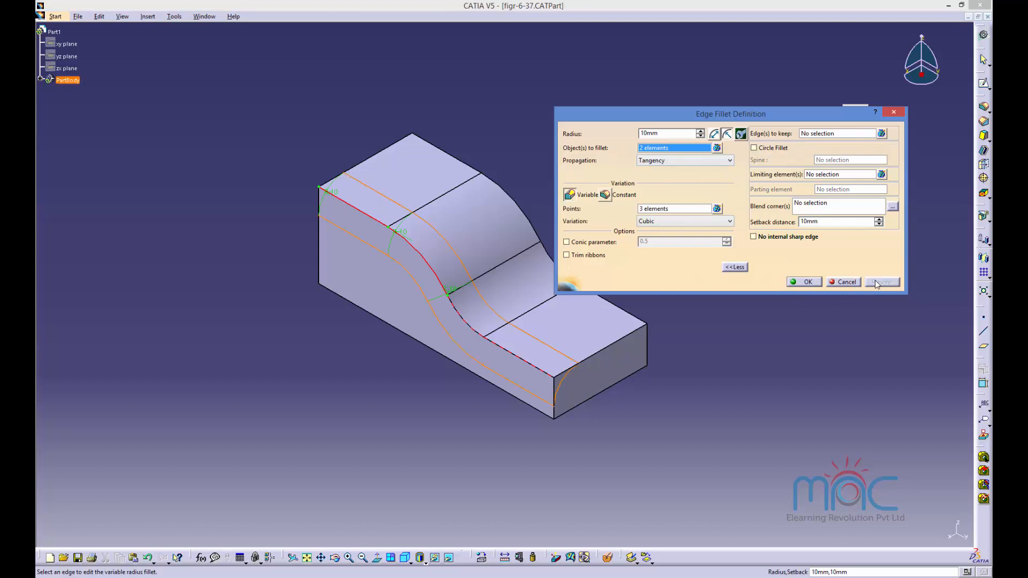
click(805, 282)
click(779, 324)
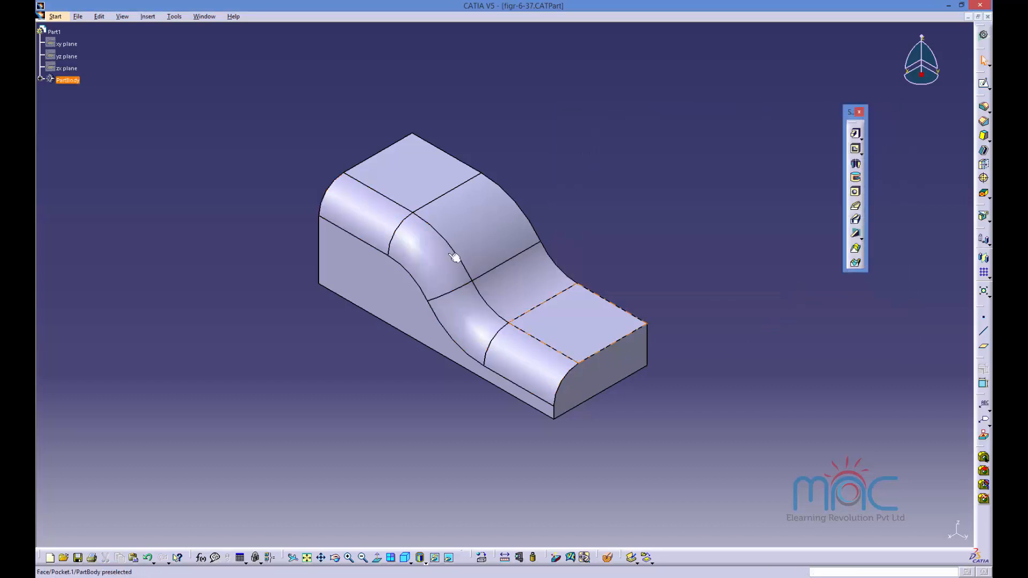
Step: Switch the stepped edge fillet's variation to Constant and apply it, then reopen its definition to check it
double_click(532, 365)
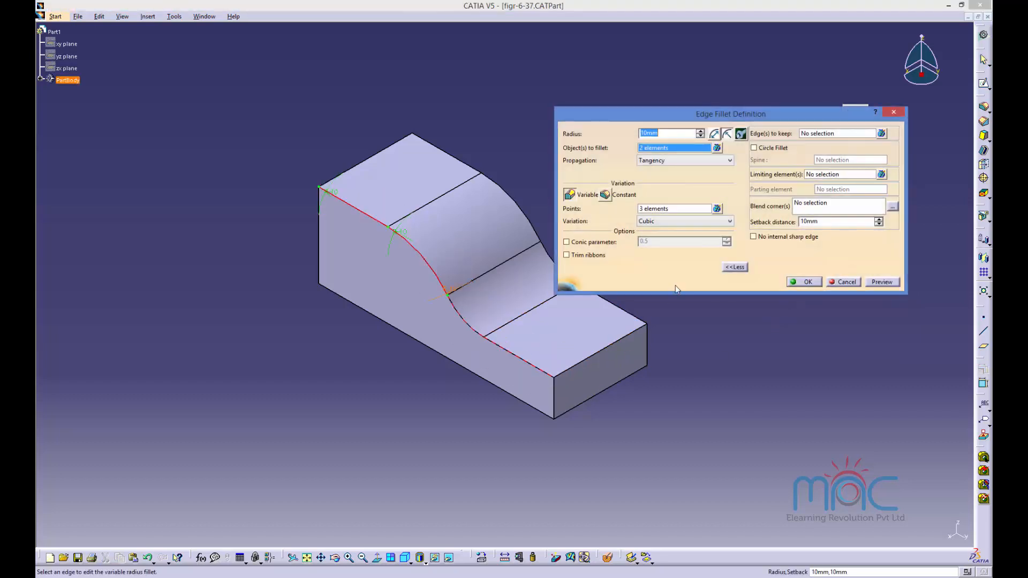
click(605, 195)
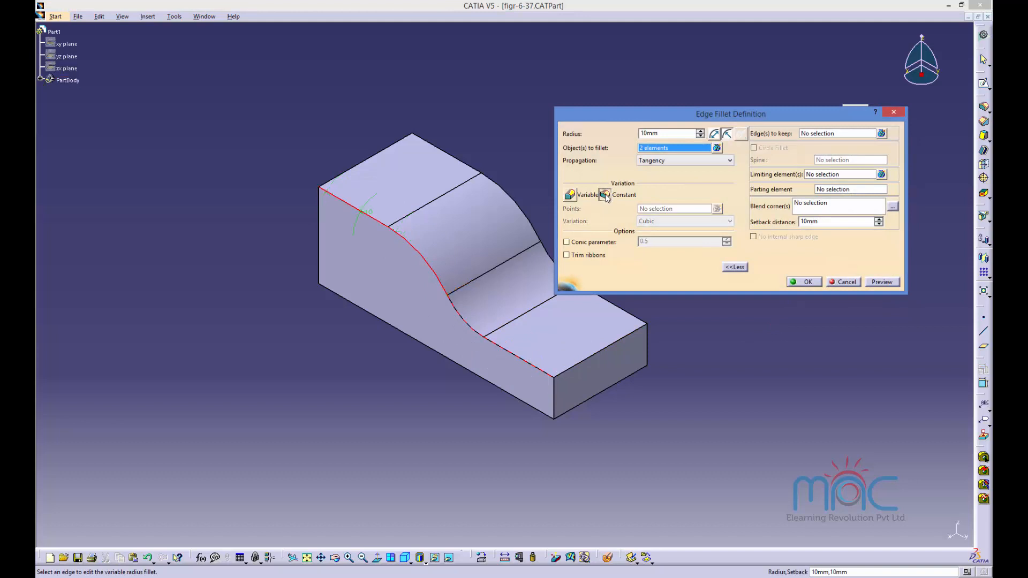
click(804, 282)
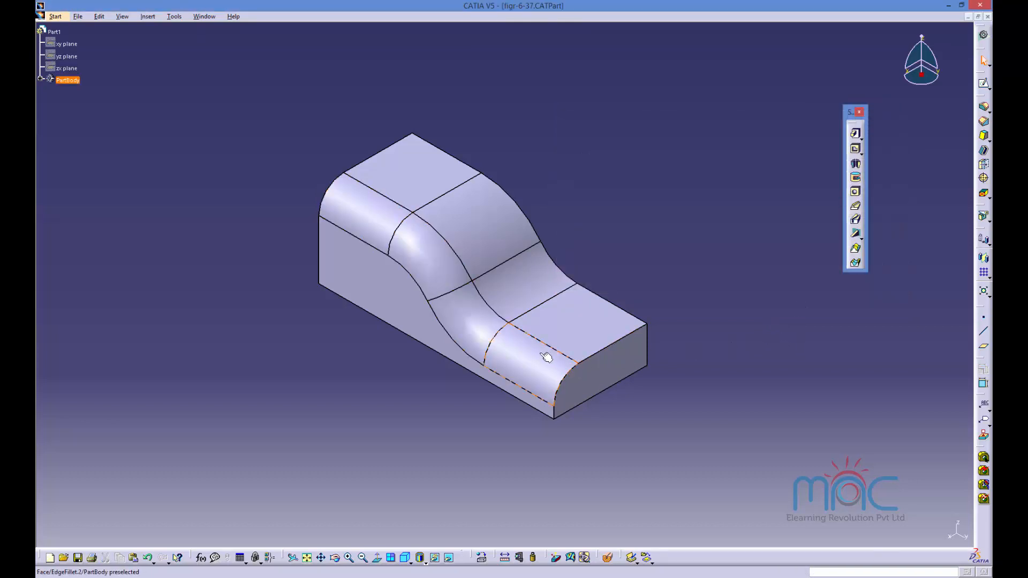
double_click(546, 358)
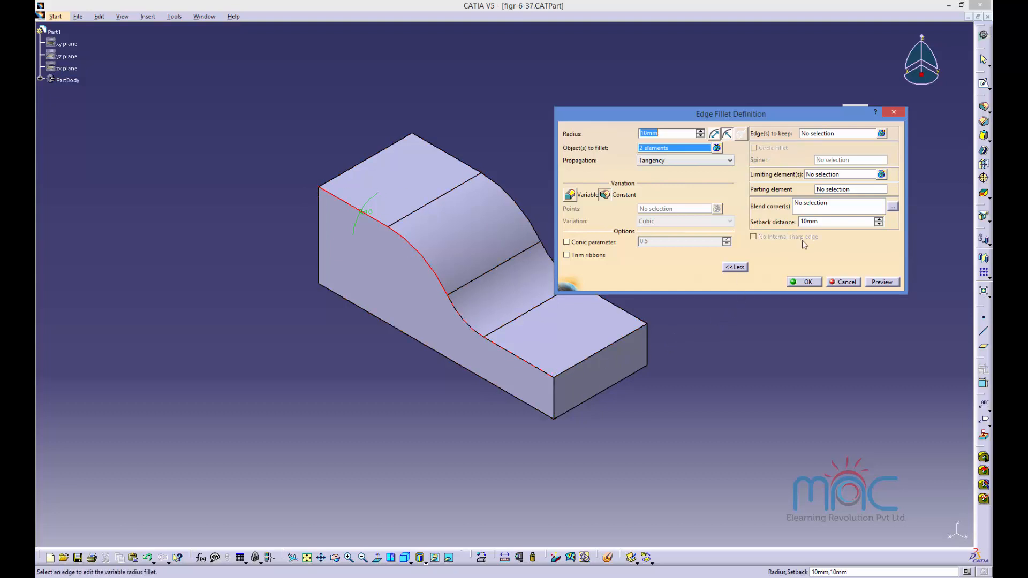
click(803, 283)
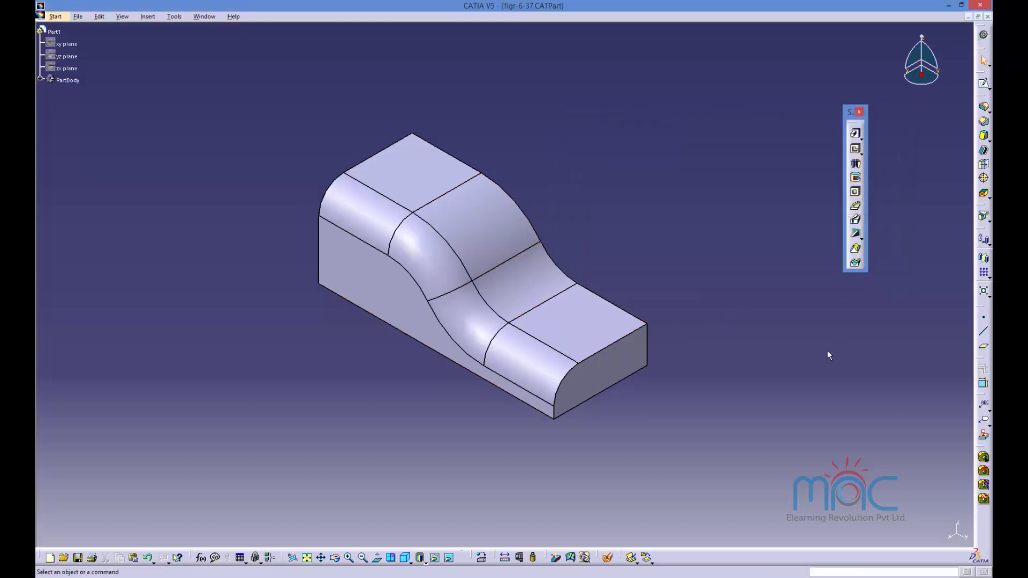
Step: Delete the existing edge fillet along the stepped curved edge
click(529, 354)
key(Delete)
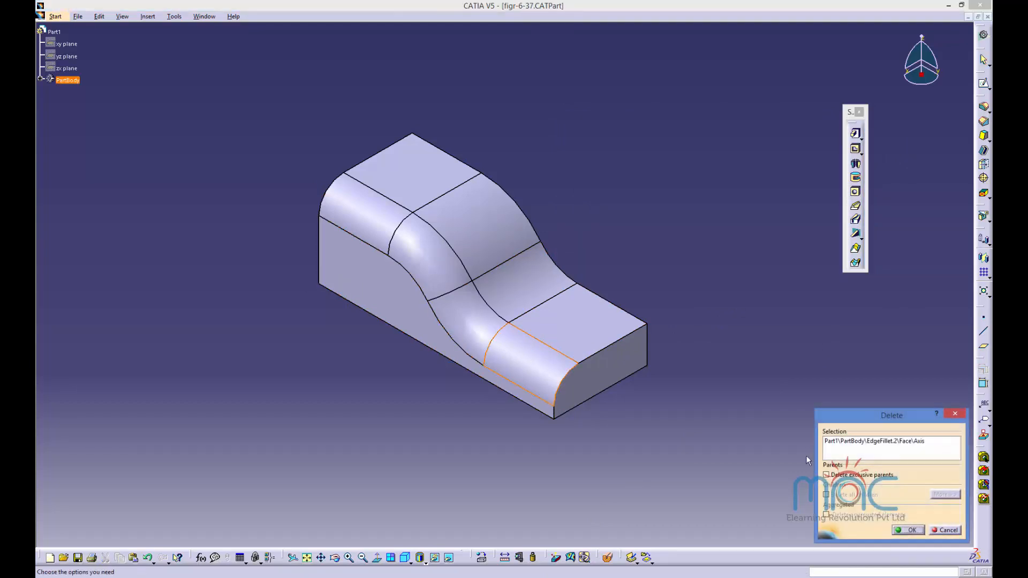
click(910, 529)
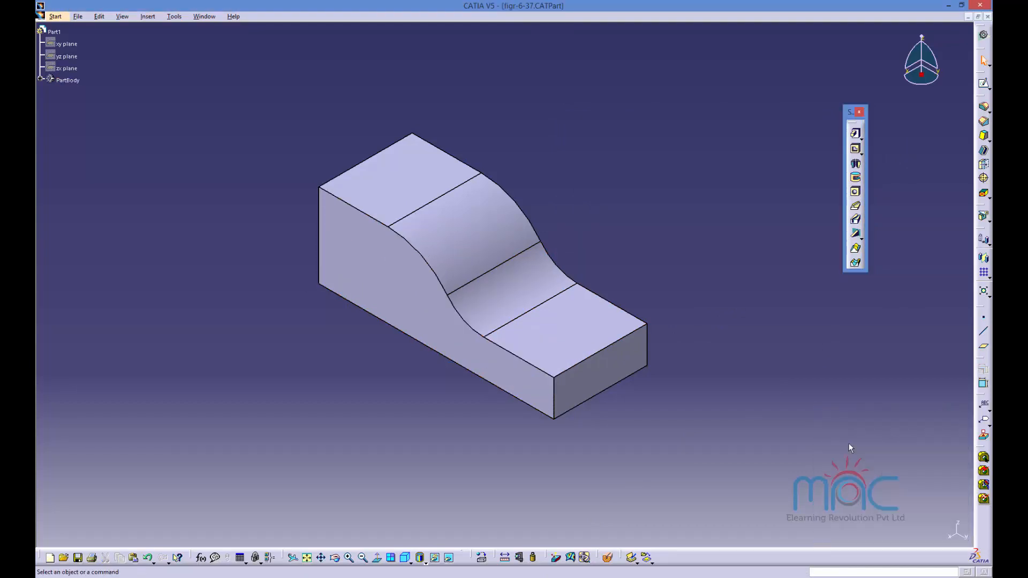
Step: Start a Variable edge fillet of 10 mm radius on three consecutive segments of the stepped curved edge
click(984, 106)
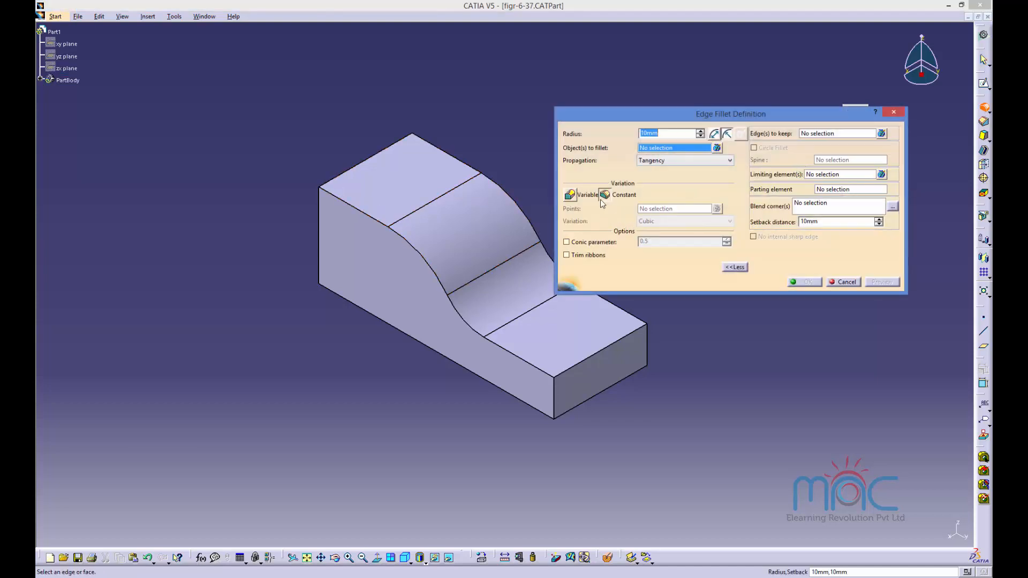
click(570, 196)
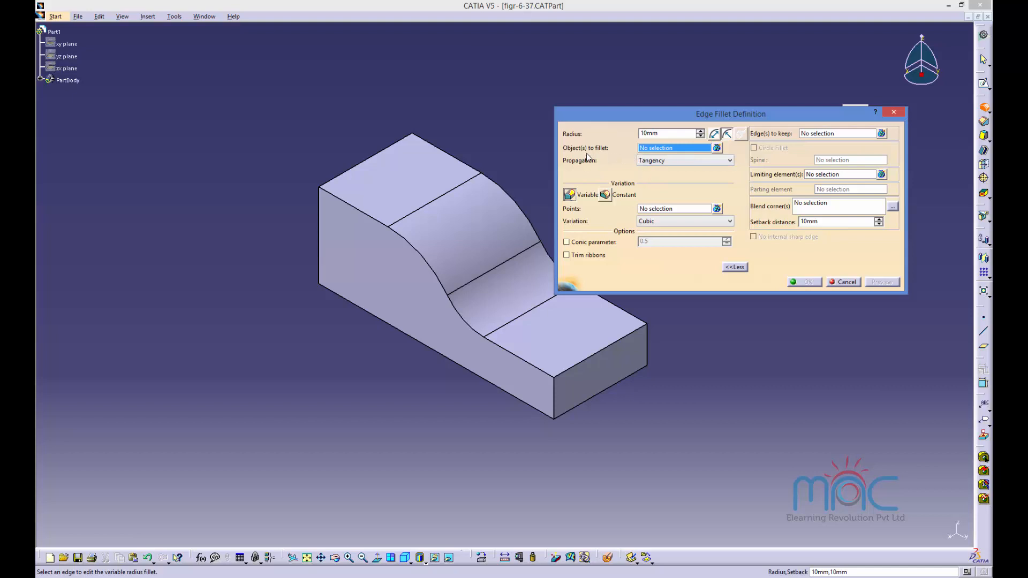
click(368, 215)
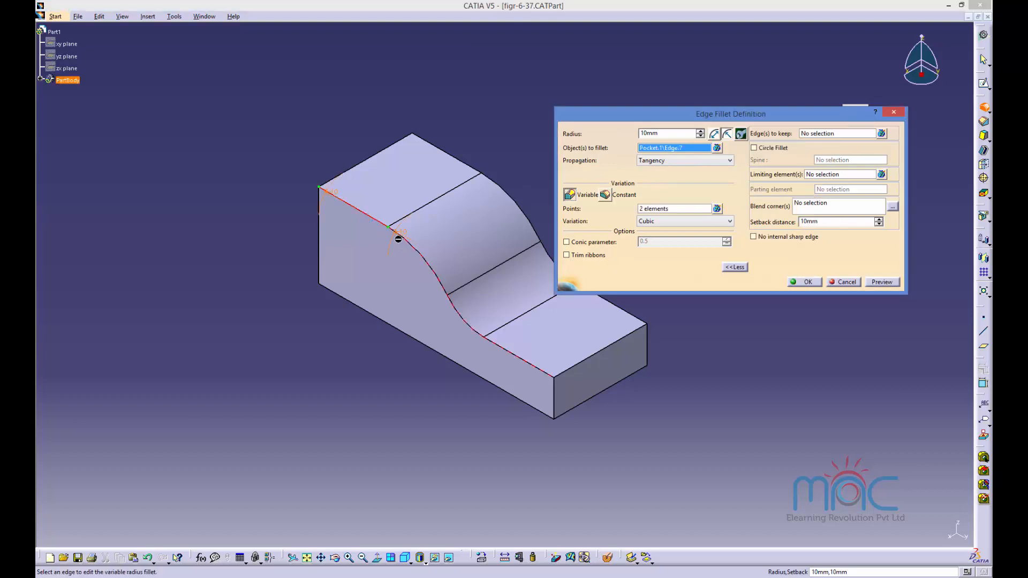
click(448, 294)
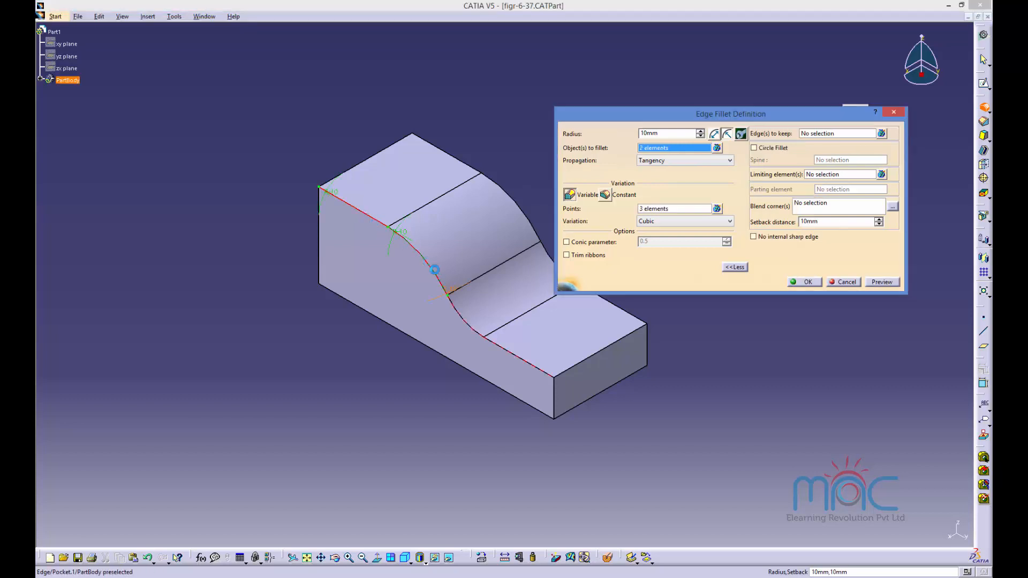
click(485, 337)
Step: Set the variable fillet's radius variation to Linear, preview it and apply
click(656, 222)
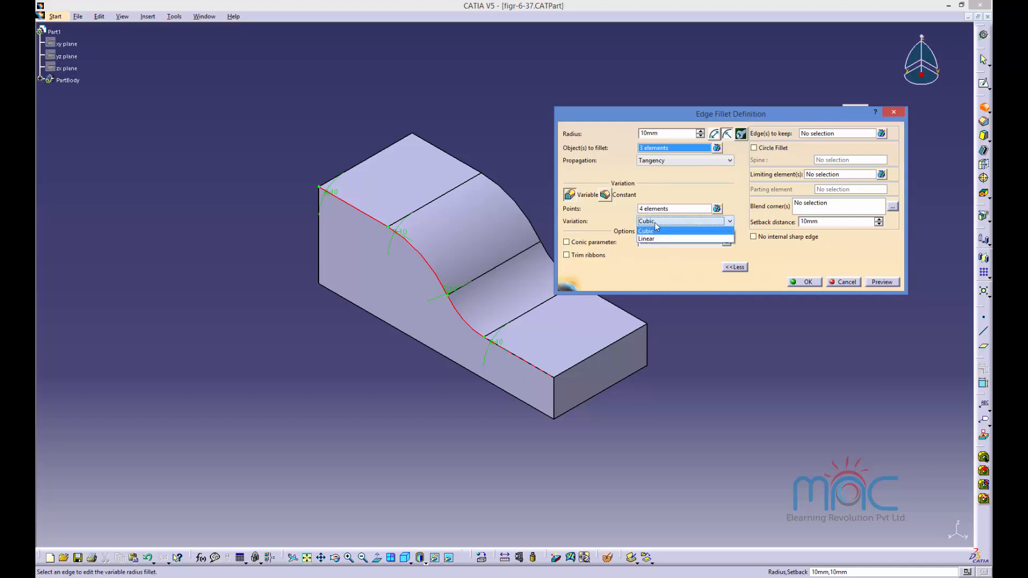
click(650, 237)
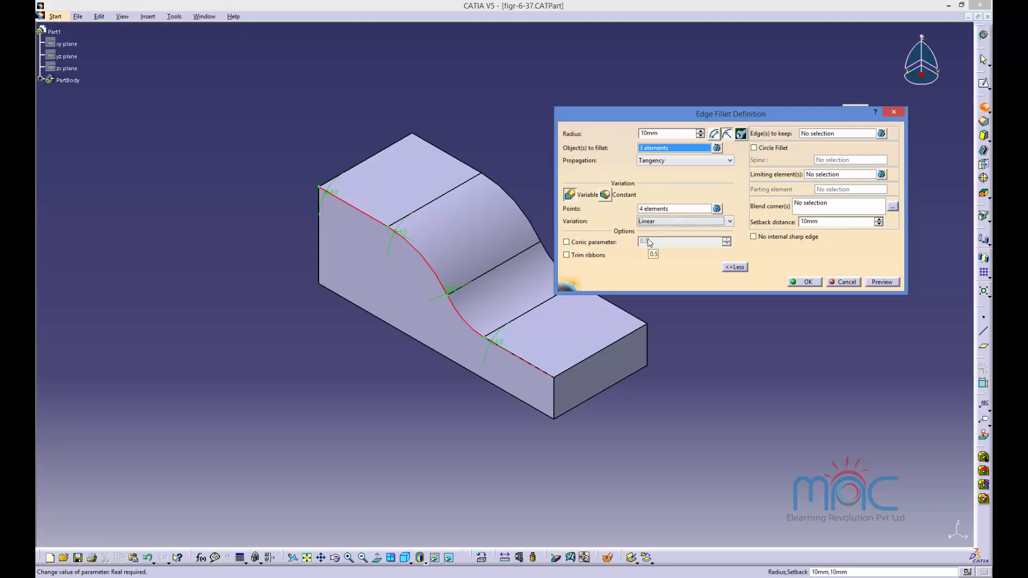
click(880, 284)
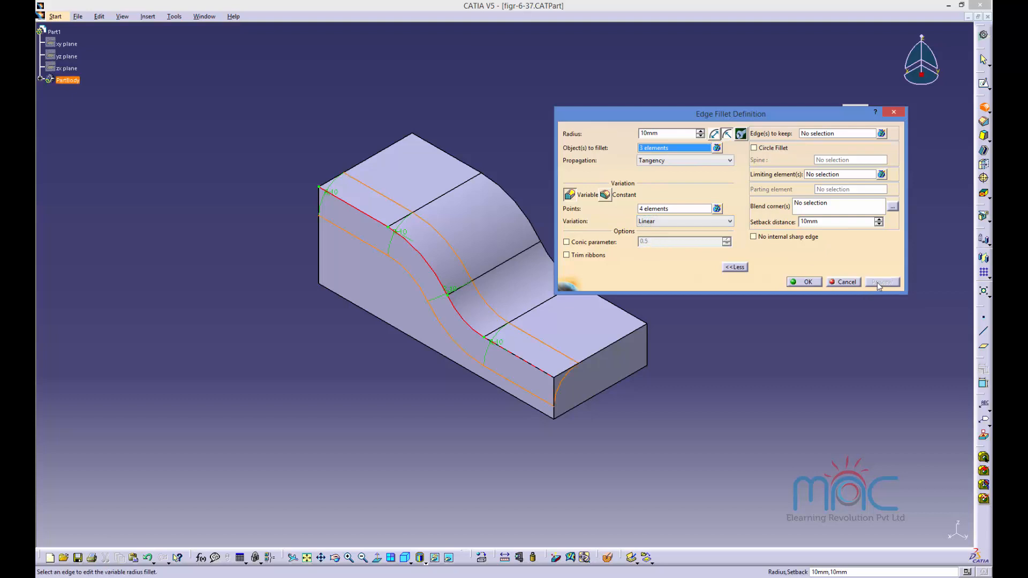
click(809, 283)
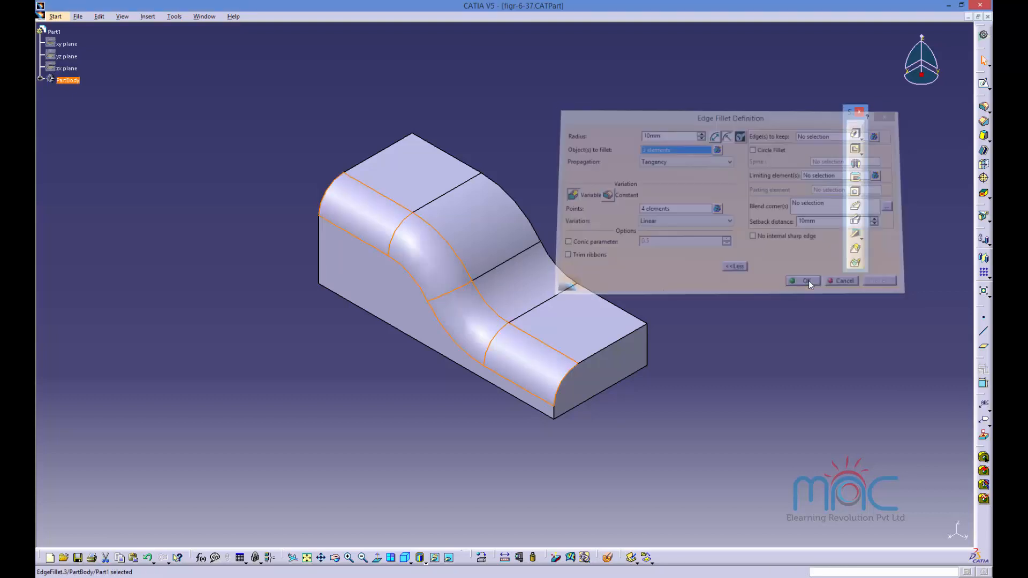
Step: Try applying the Circle Fillet option to the stepped edge fillet without a spine, and close the update diagnosis
double_click(543, 361)
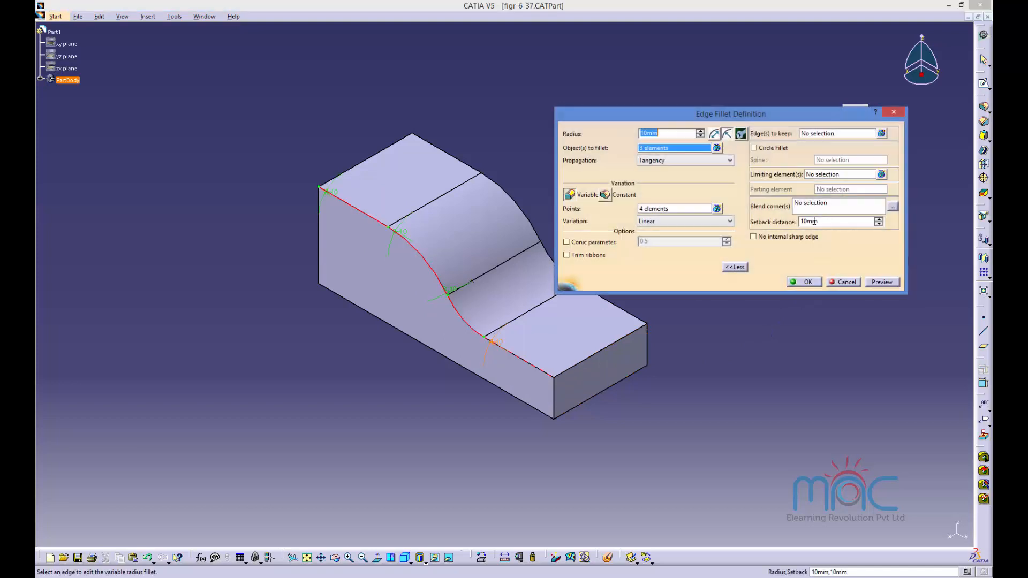
click(766, 148)
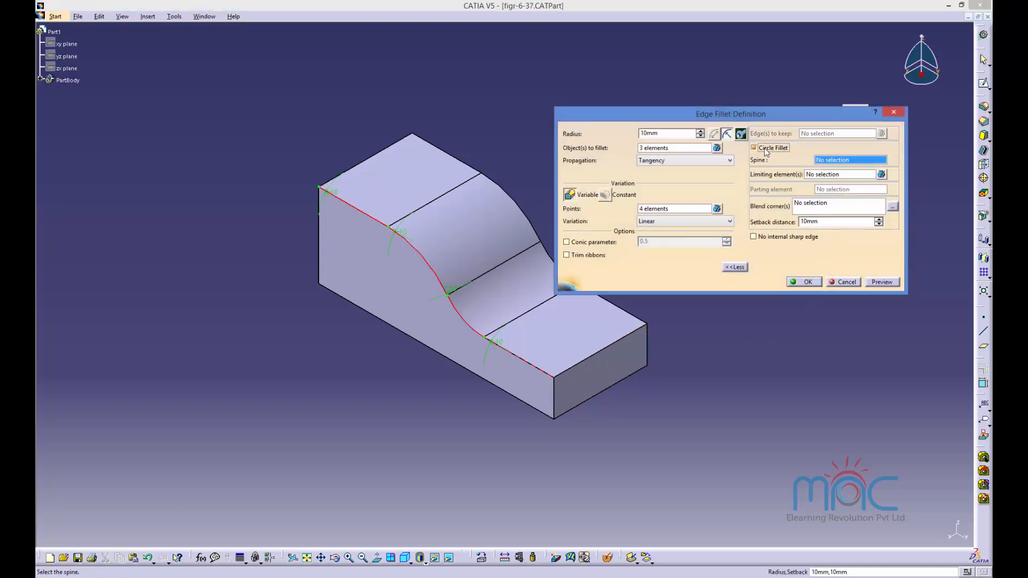
click(807, 283)
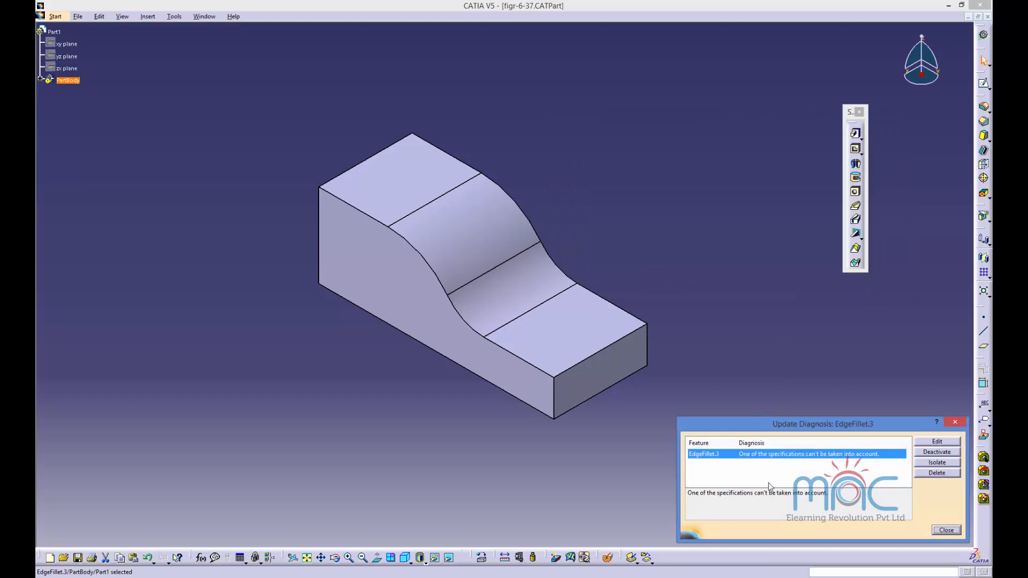
click(936, 531)
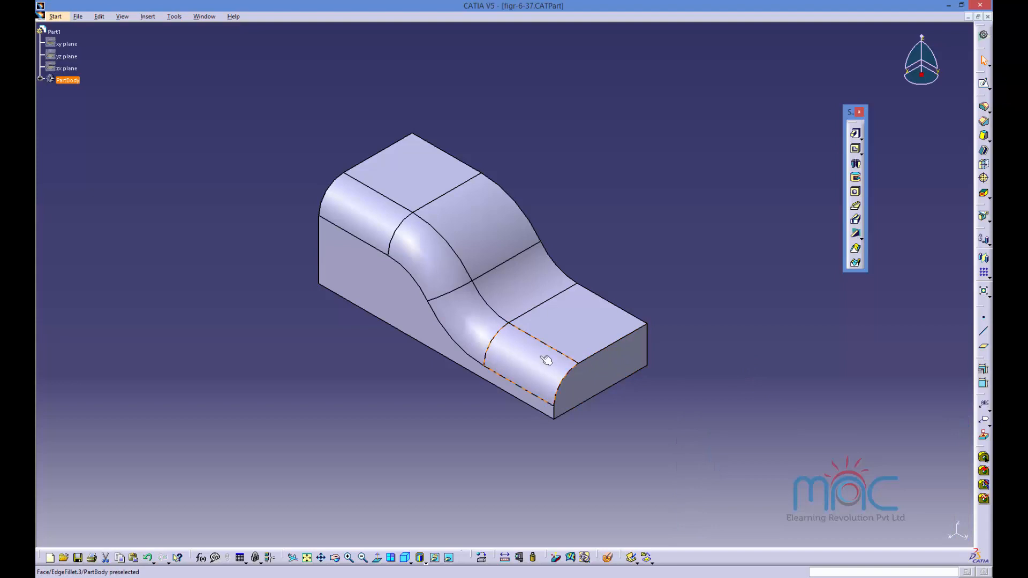
Step: Reopen the fillet definition, keep the Variable variation and set the radius at the edge's upper end point to 15 mm
double_click(546, 351)
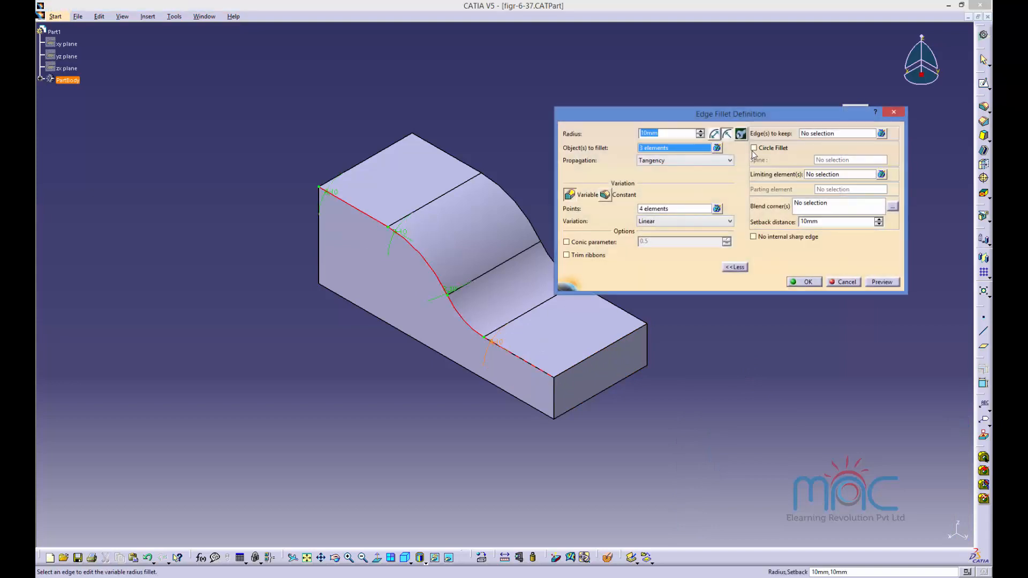
click(570, 195)
click(605, 195)
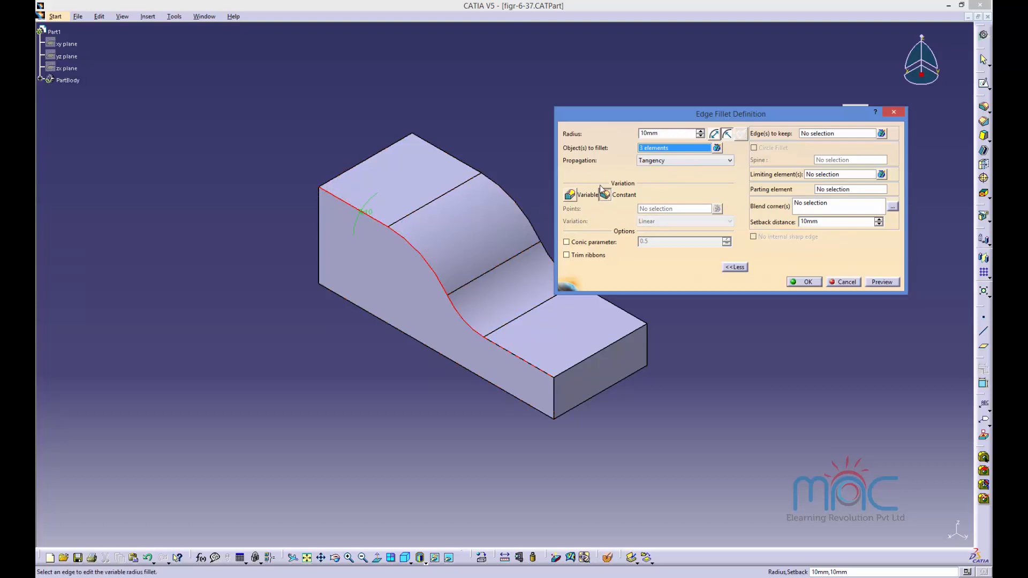
click(570, 195)
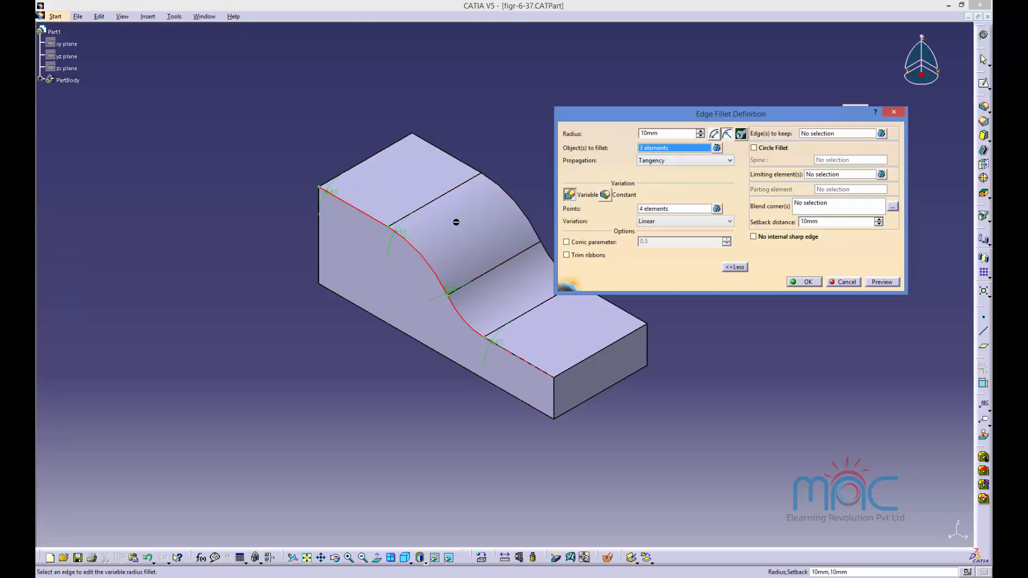
double_click(332, 197)
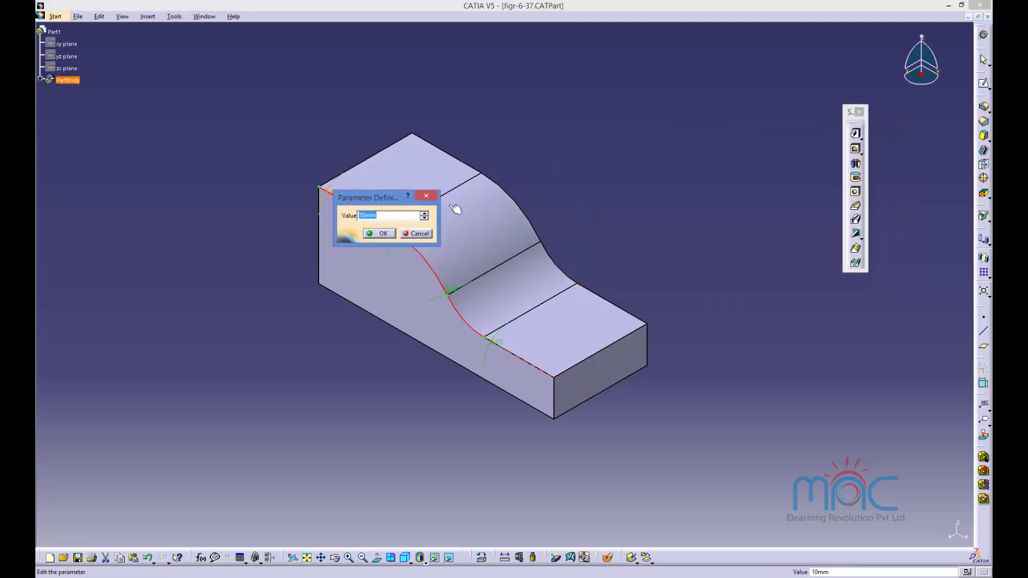
text(15)
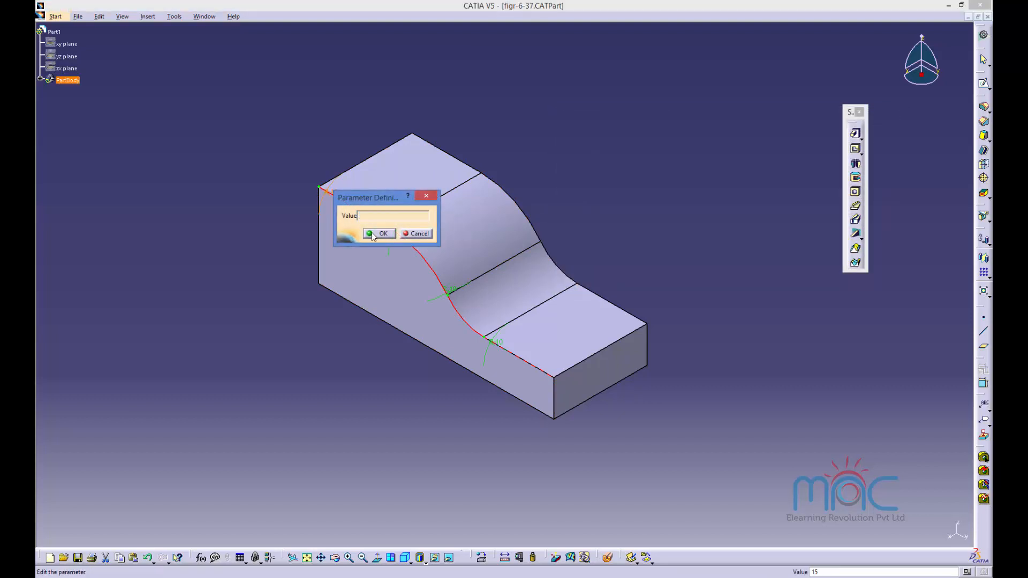
click(376, 234)
Step: Set the radius at the point midway down the curved slope to 20 mm, preview and apply the fillet
double_click(452, 289)
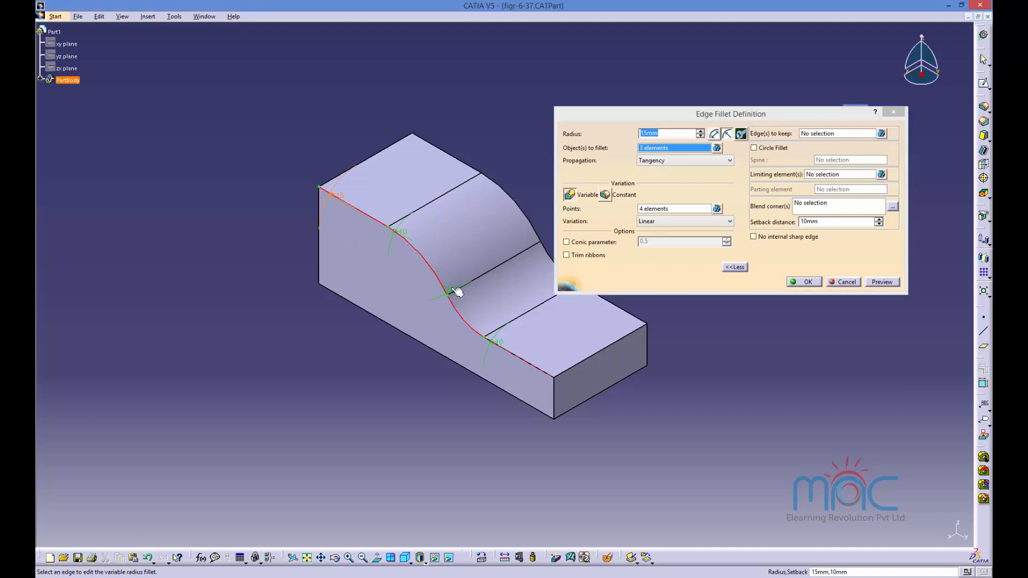
text(20)
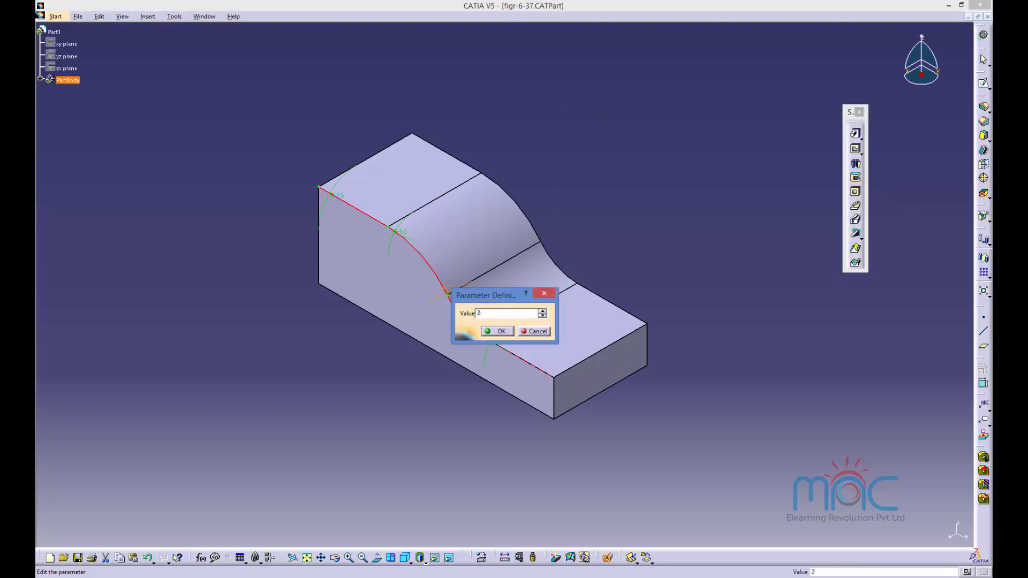
click(498, 331)
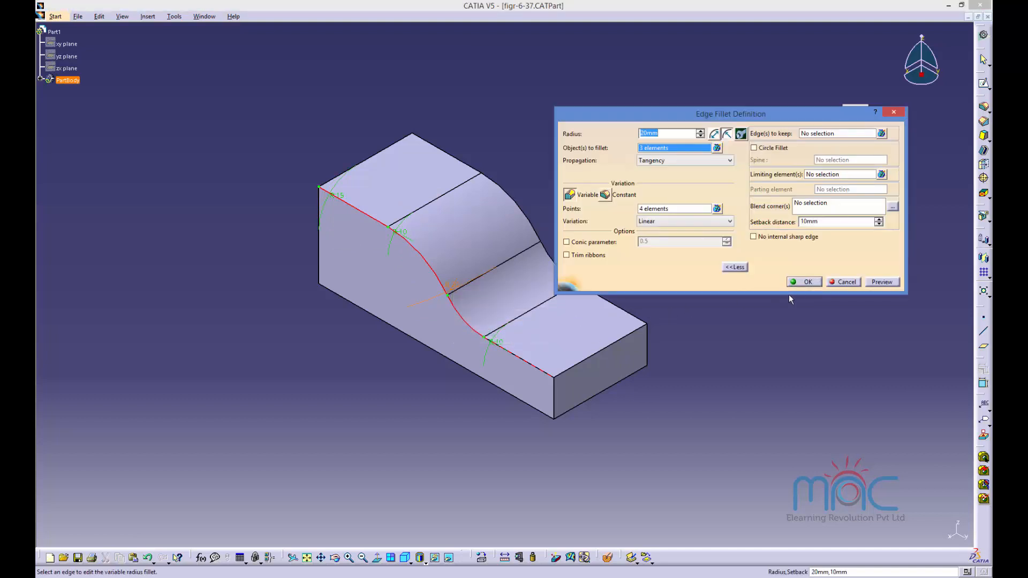
click(881, 283)
click(795, 283)
click(946, 531)
Step: Examine the shape of the variable radius fillet along the stepped edge and switch to the Module-05 slide presentation
middle_drag(608, 458, 712, 402)
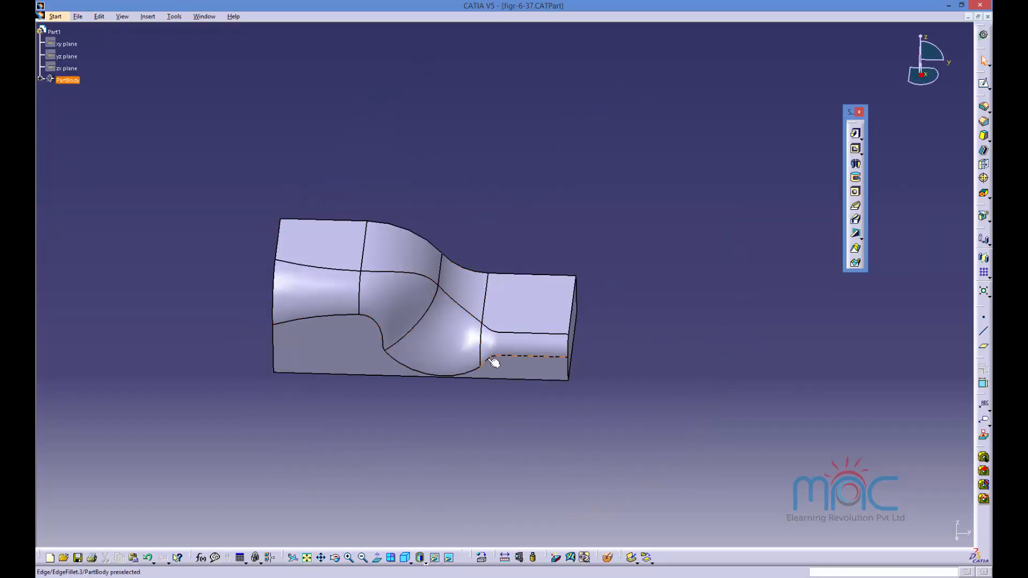
middle_drag(615, 402, 521, 410)
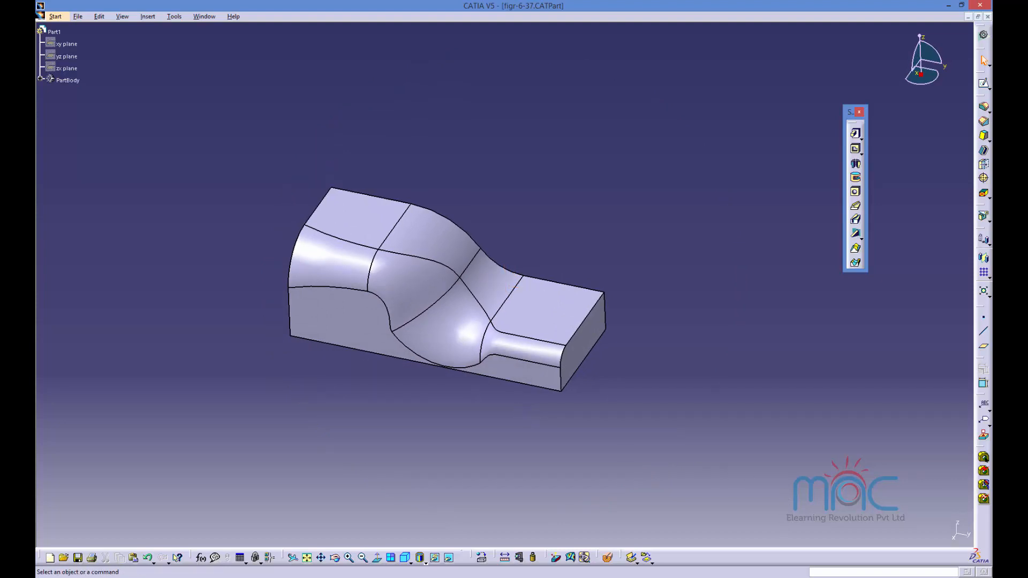
click(783, 530)
click(565, 381)
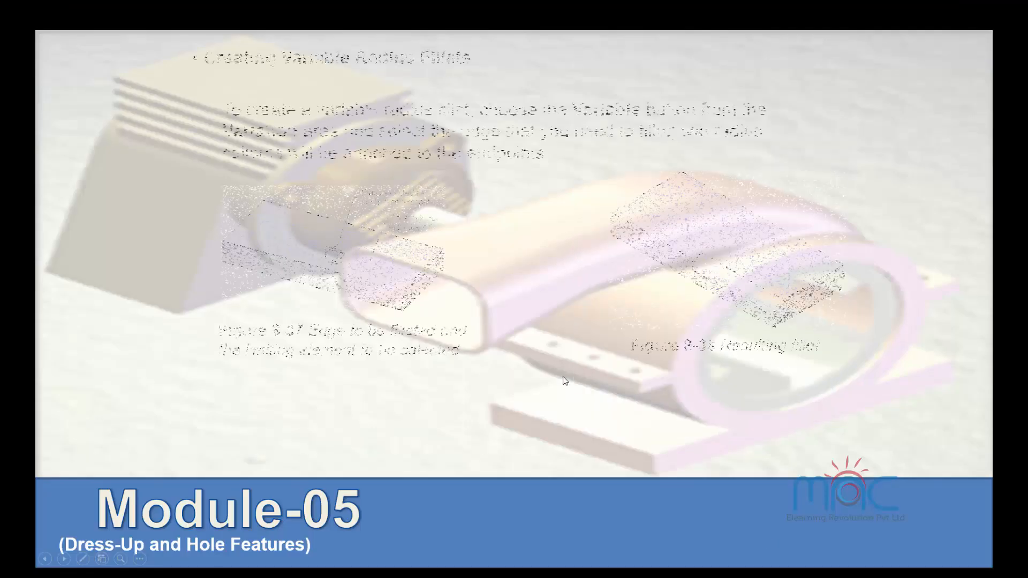